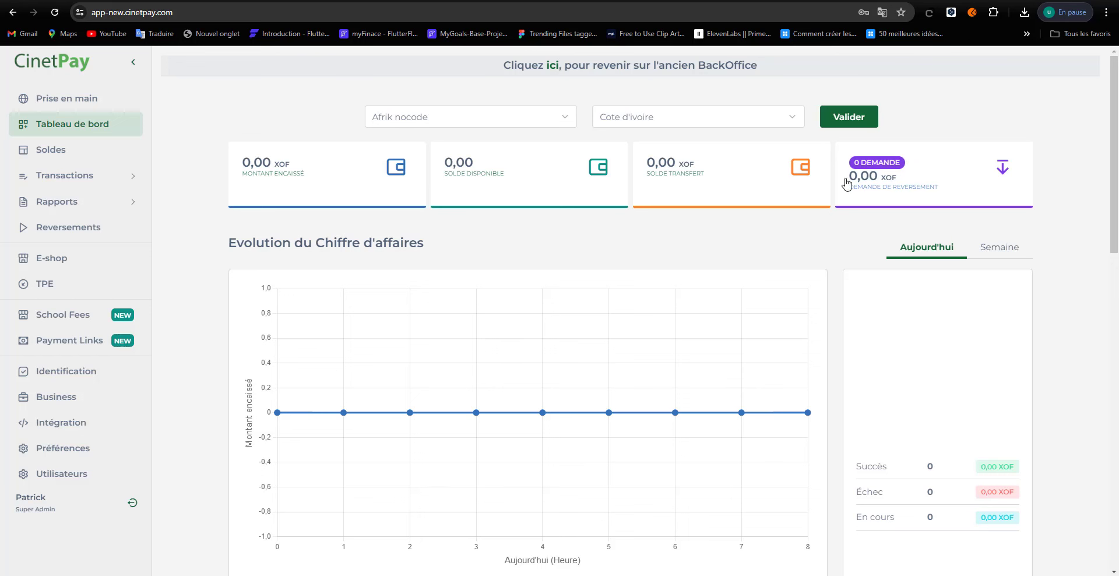
Examine the dashboard's balances and its revenue, payment and transfer charts.
scroll(774, 189, "down", 3)
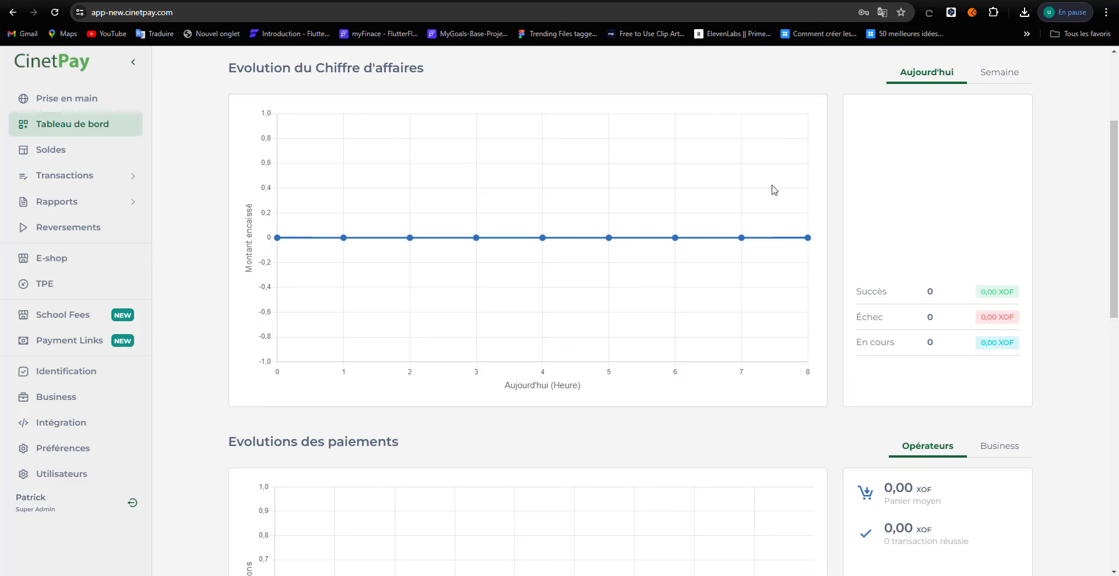
scroll(773, 189, "up", 3)
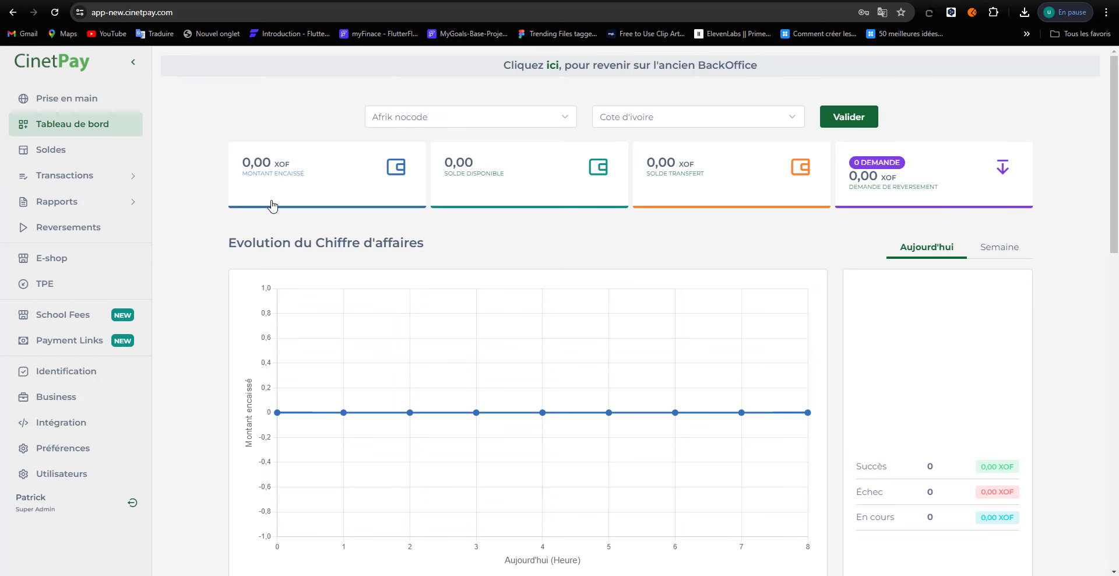
scroll(276, 204, "down", 5)
scroll(278, 202, "down", 5)
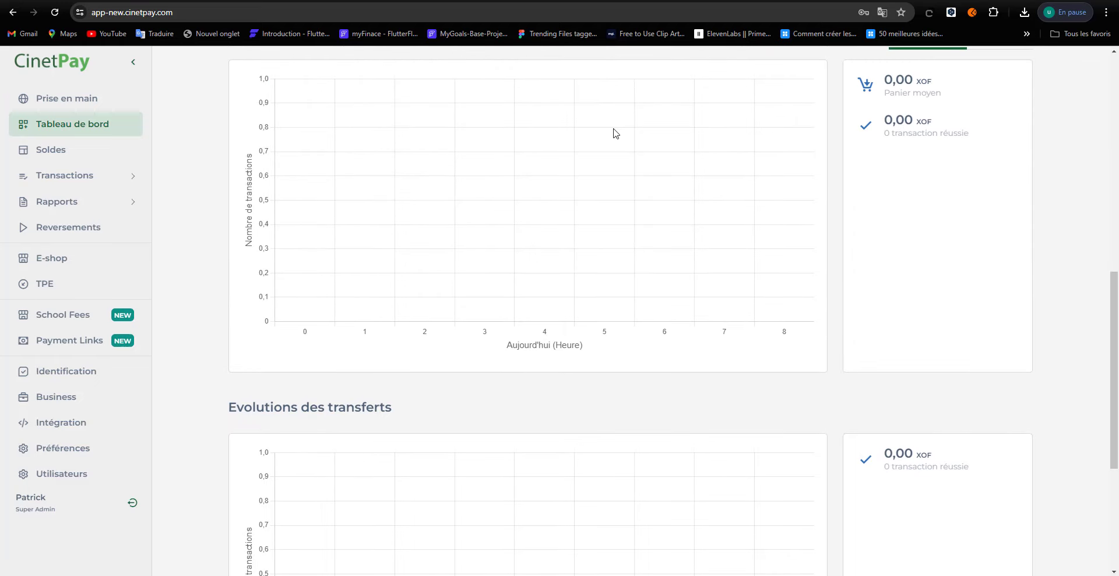
scroll(613, 132, "down", 5)
scroll(613, 132, "up", 15)
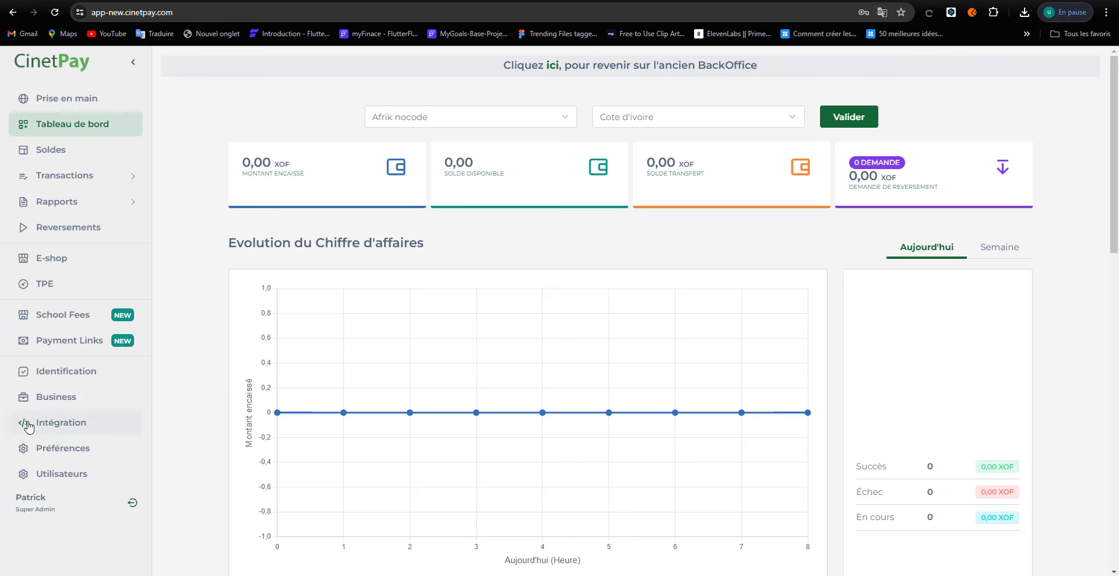
View the business list and the service identification page, checking the date of the Afrik nocode request.
left_click(47, 403)
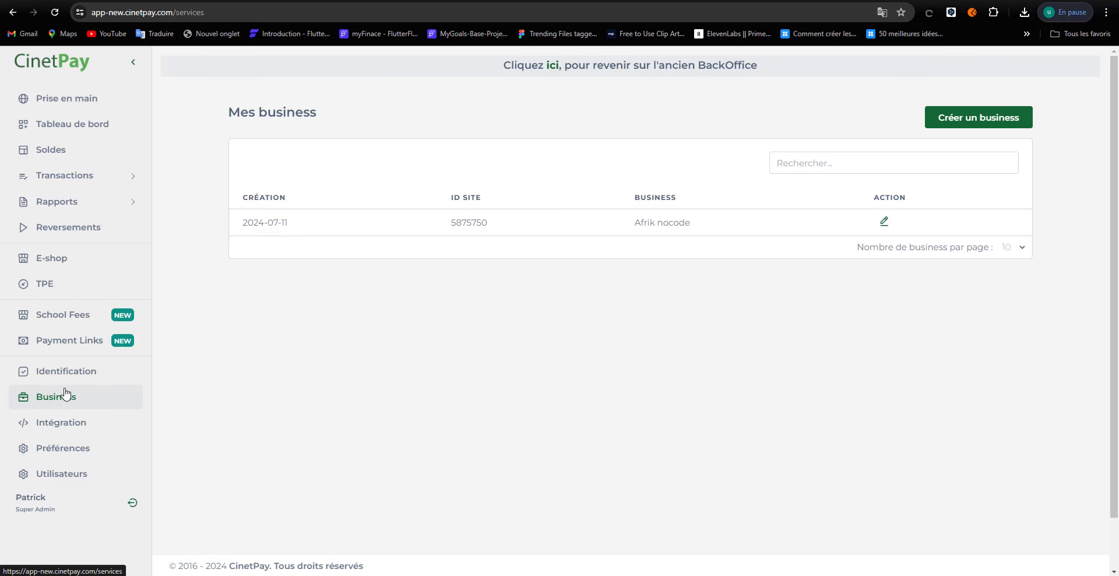
left_click(85, 374)
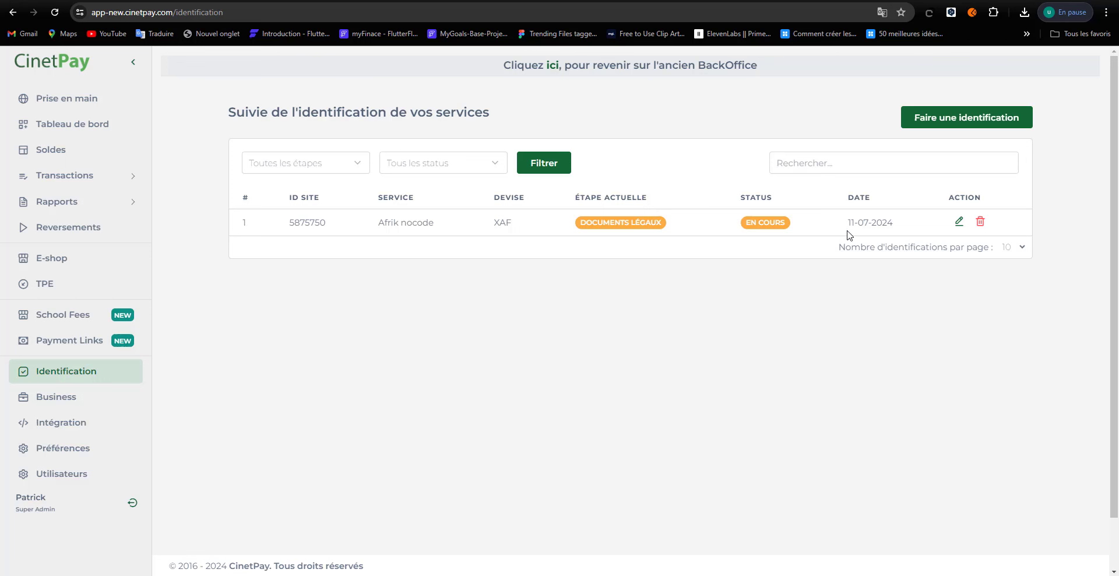
left_click_drag(847, 222, 916, 226)
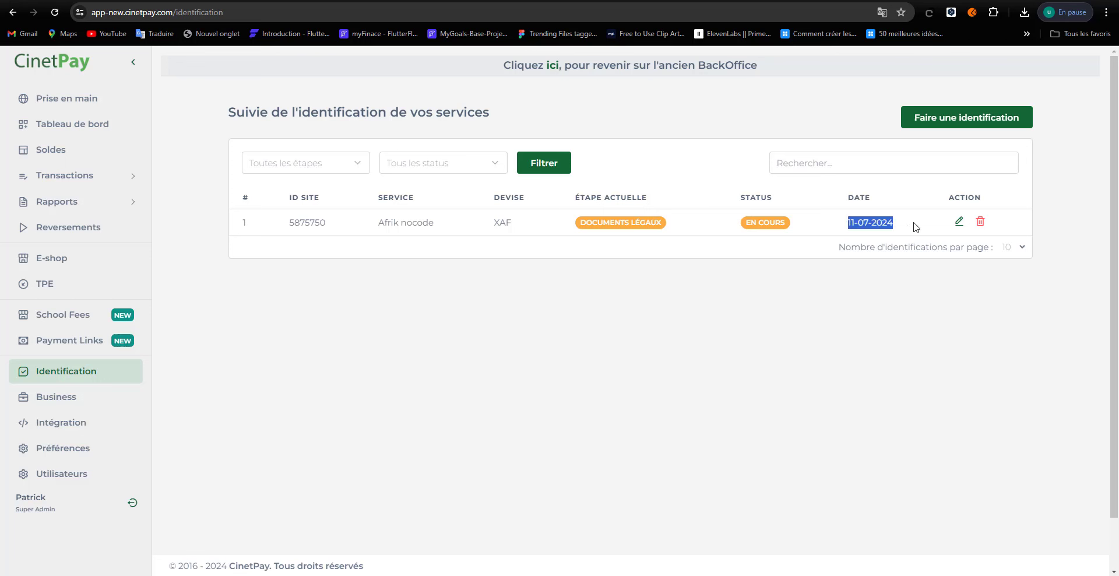
left_click(773, 365)
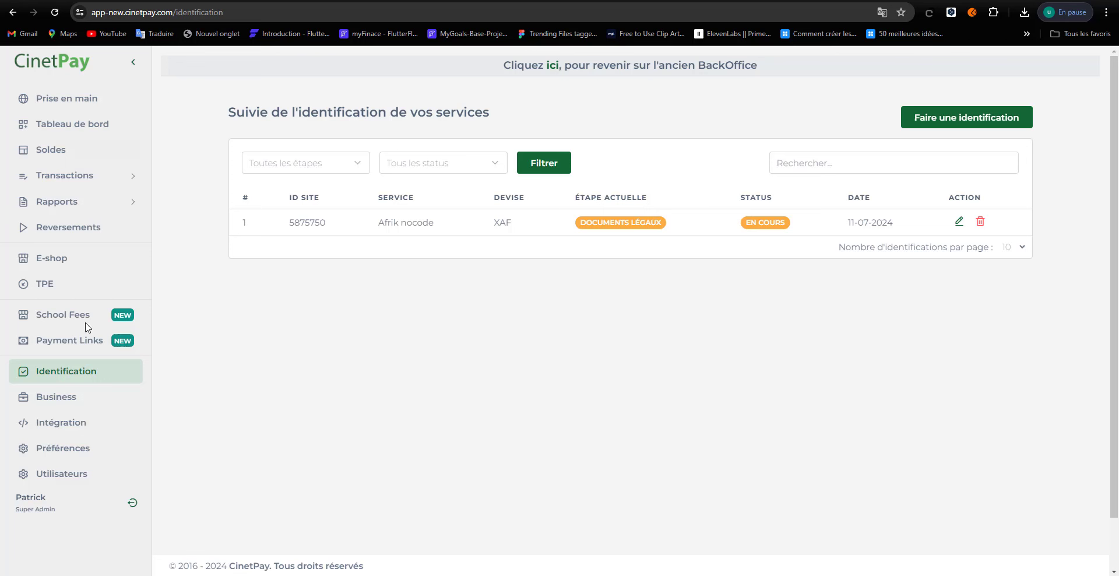
left_click(61, 422)
left_click(84, 147)
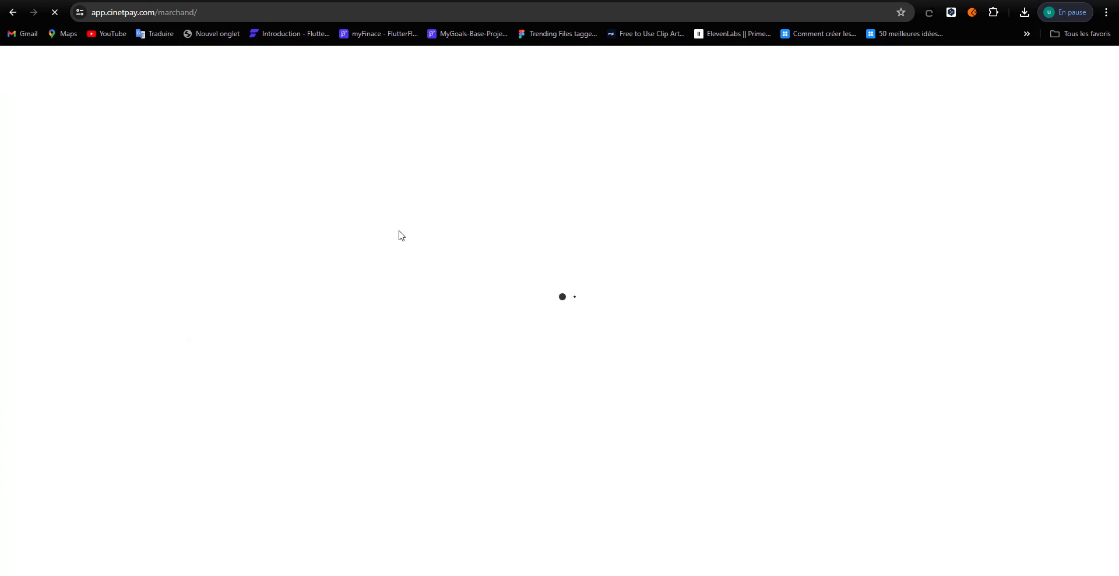
left_click(91, 1)
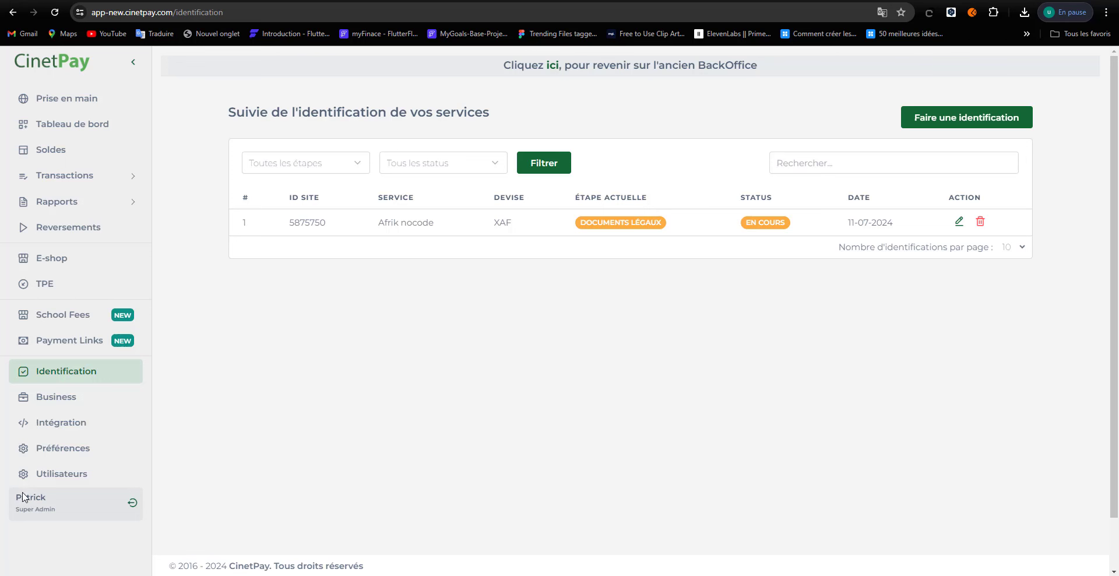
Go to the account's integration settings and open the payment API documentation.
left_click(79, 430)
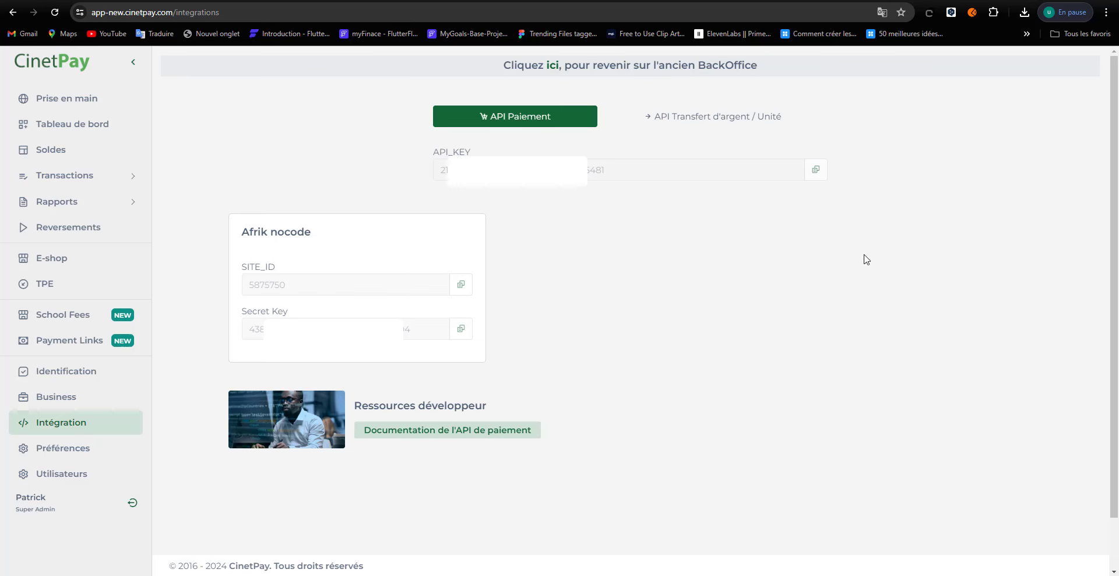
left_click(471, 436)
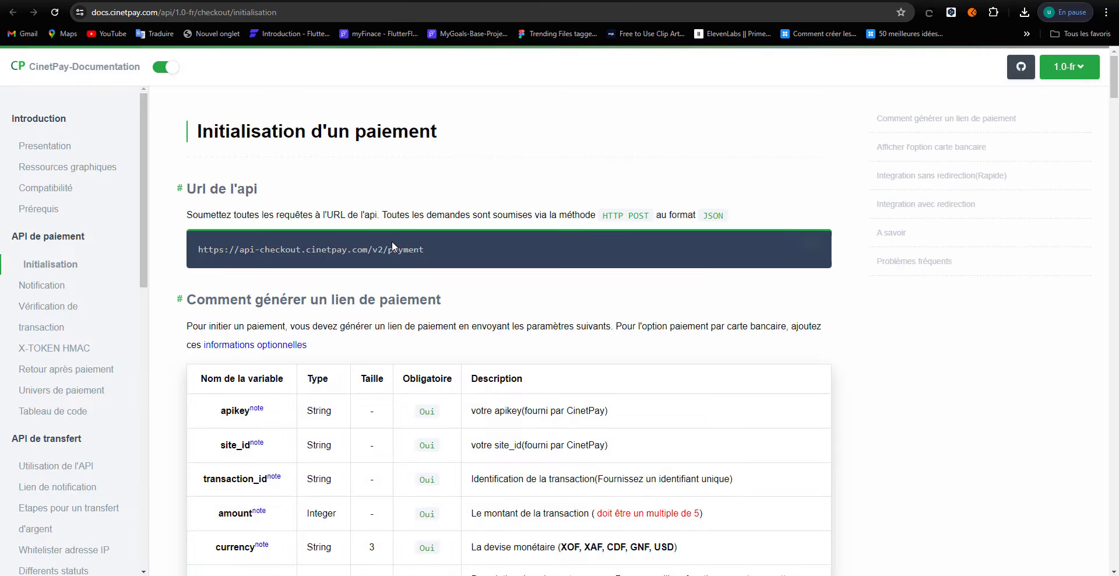
mouse_move(391, 246)
Look through the documentation's table of contents, from the payment and transfer APIs to the SDKs, modules and plugins.
scroll(61, 304, "down", 10)
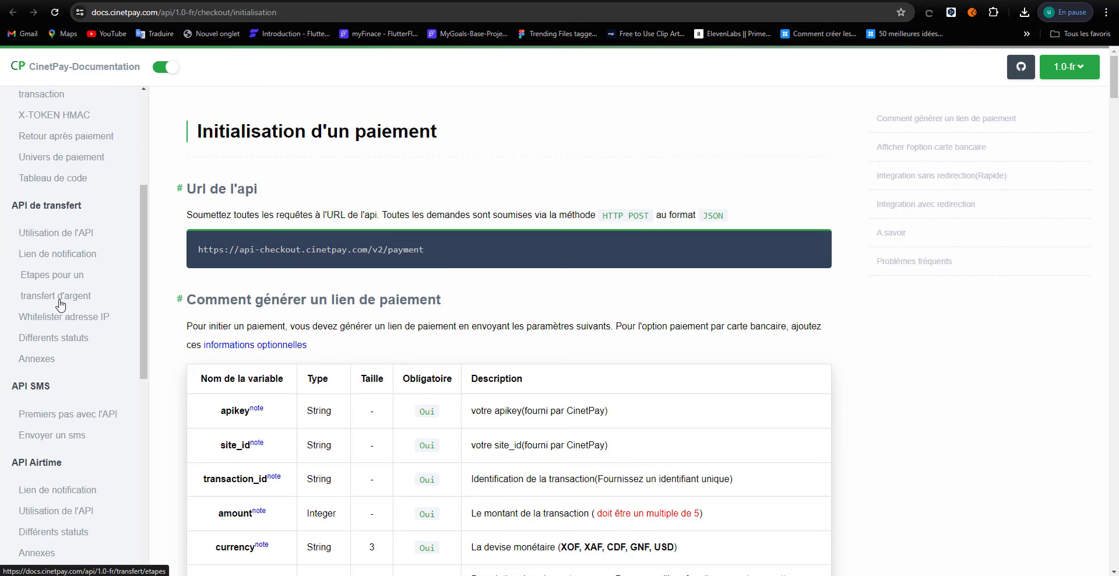
scroll(61, 304, "up", 10)
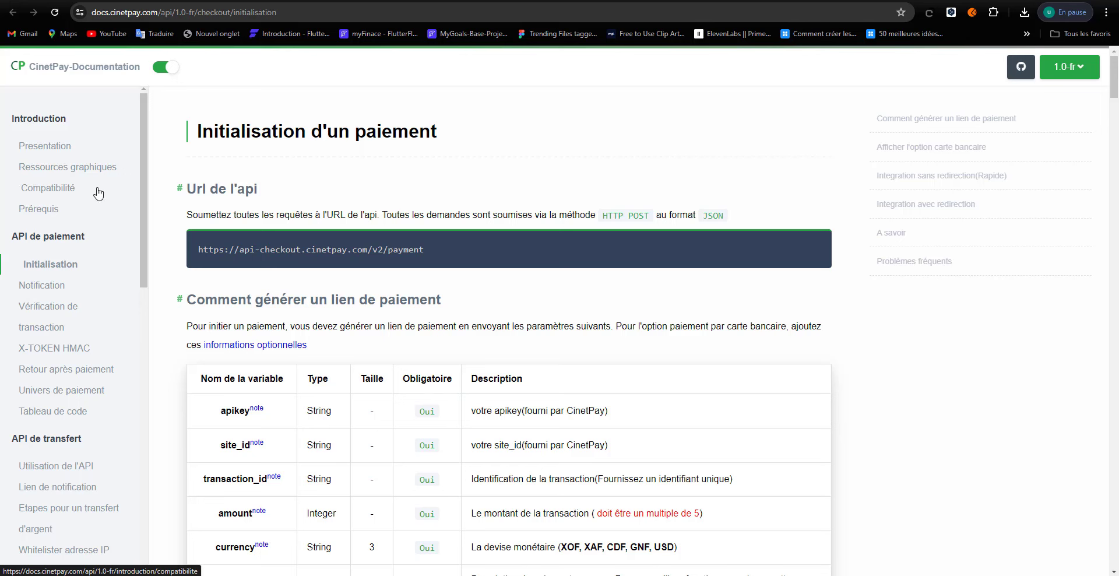
scroll(92, 232, "down", 3)
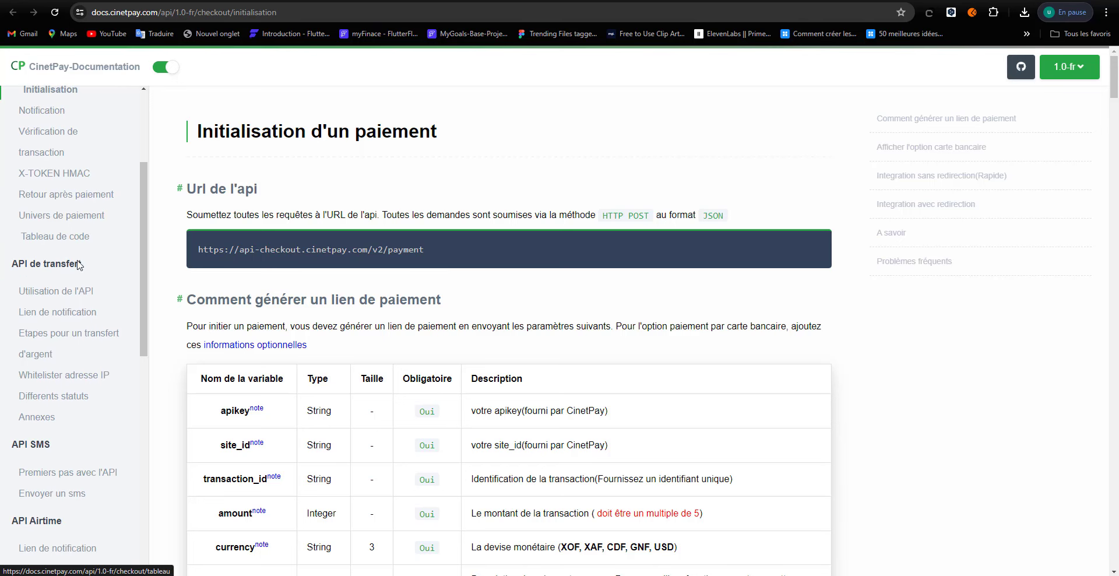
scroll(48, 298, "down", 1)
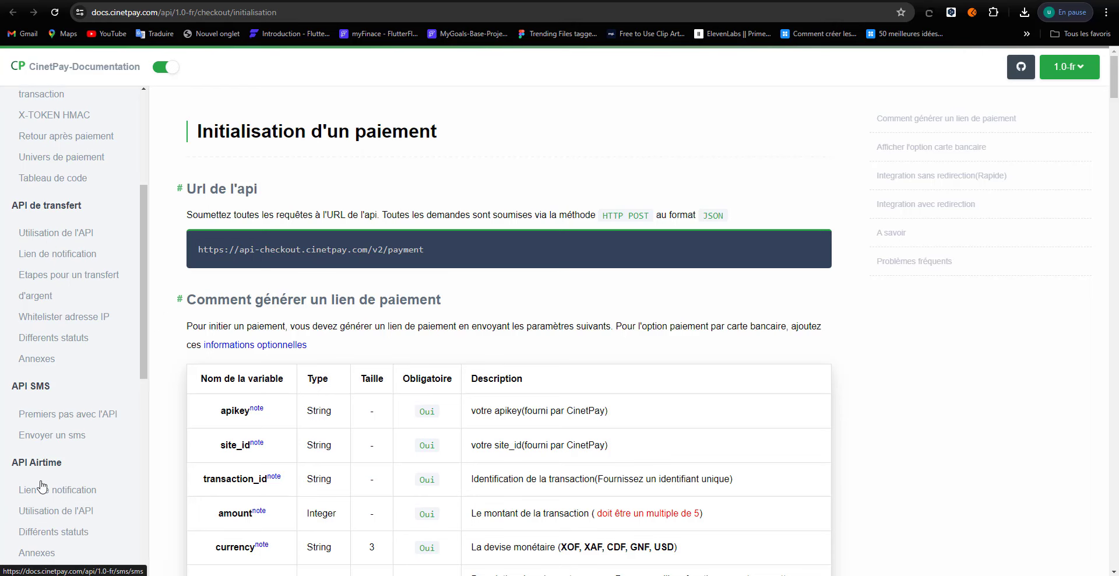
scroll(35, 505, "down", 8)
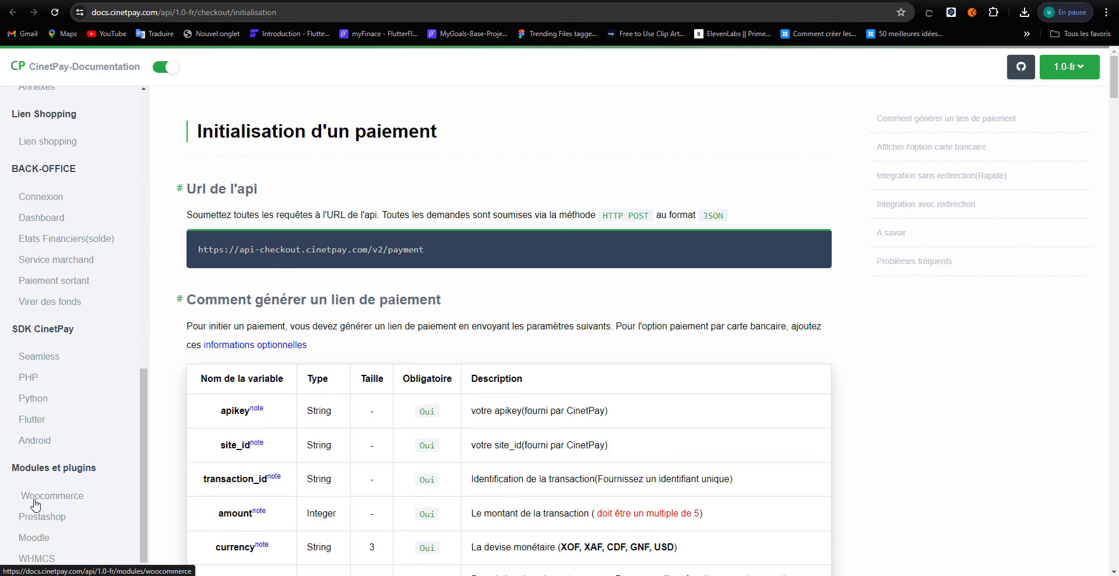
scroll(35, 505, "up", 15)
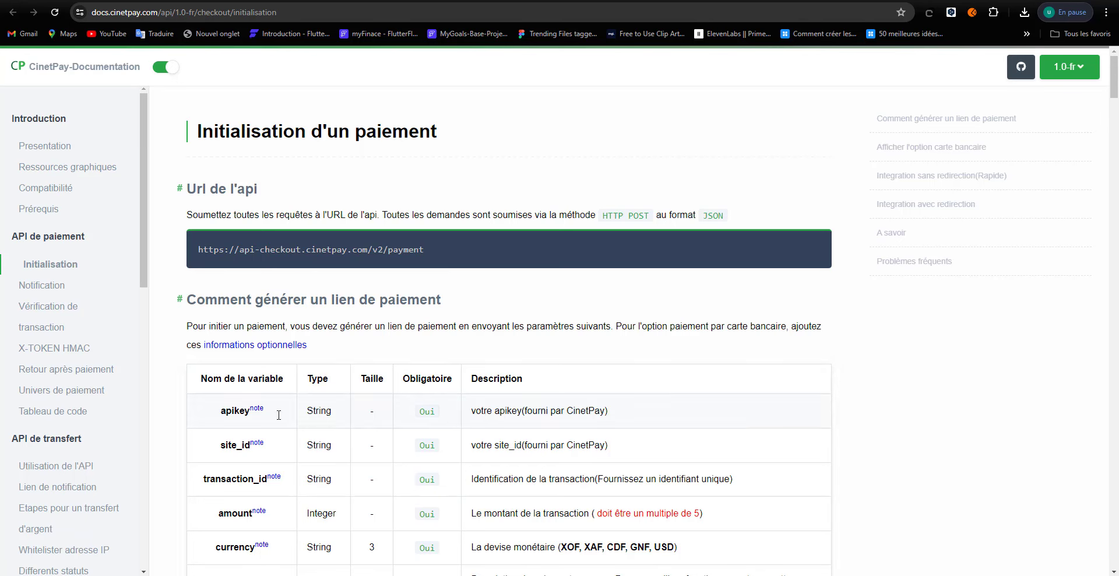
Skim the payment initialisation documentation, covering the API URL, request parameters, code samples, notes and frequent problems.
scroll(440, 164, "down", 1)
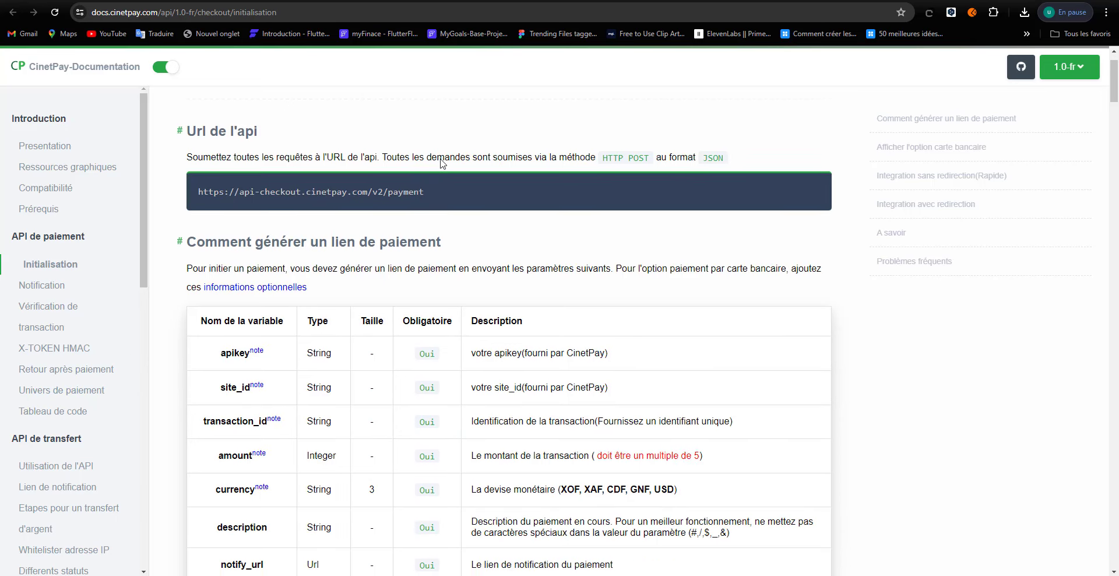
scroll(440, 161, "up", 1)
scroll(440, 163, "down", 10)
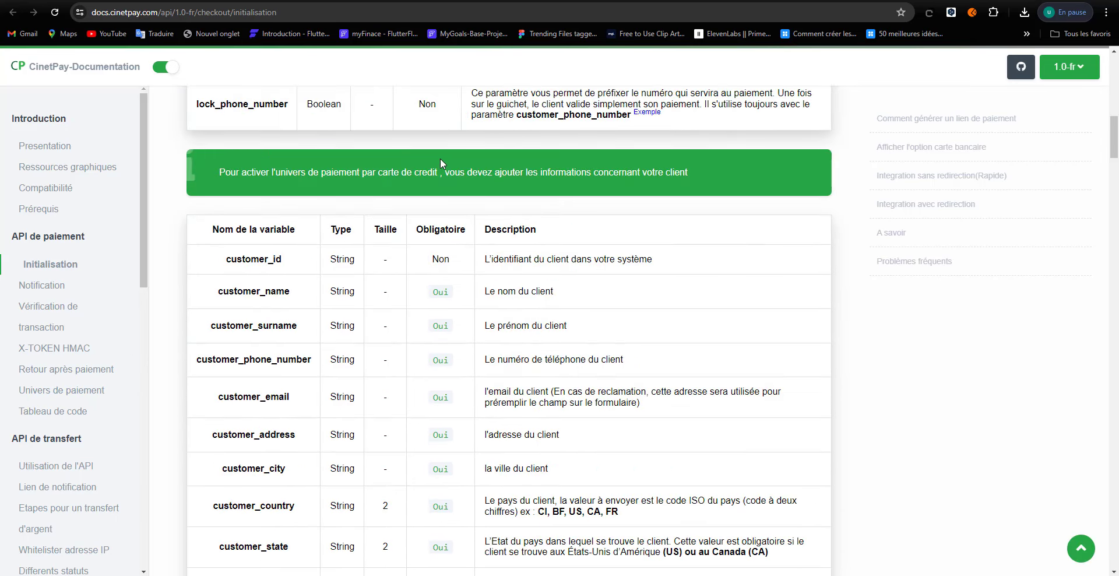
scroll(441, 160, "down", 6)
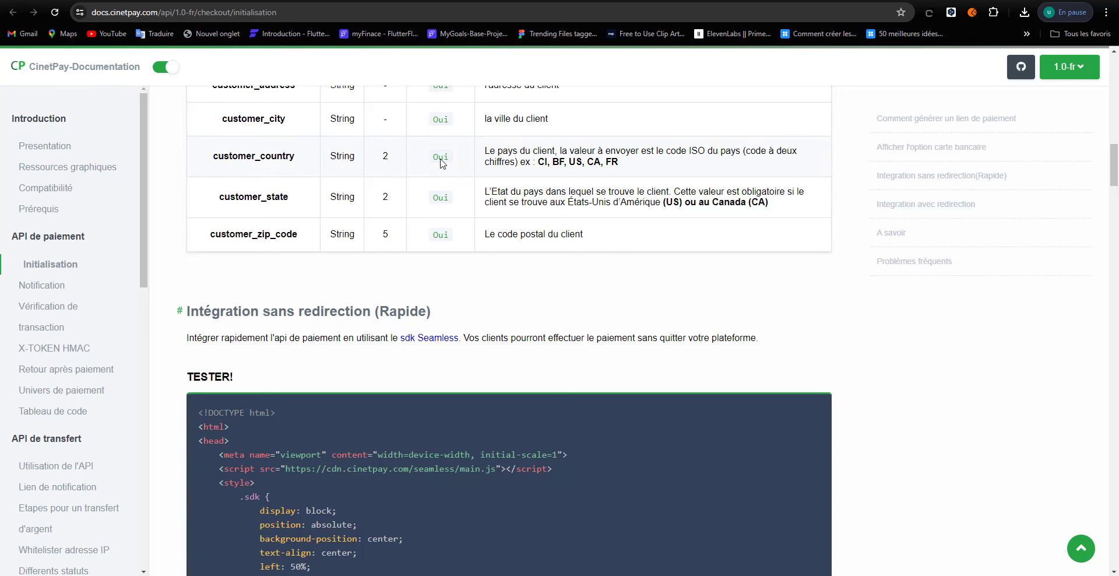
scroll(439, 163, "down", 13)
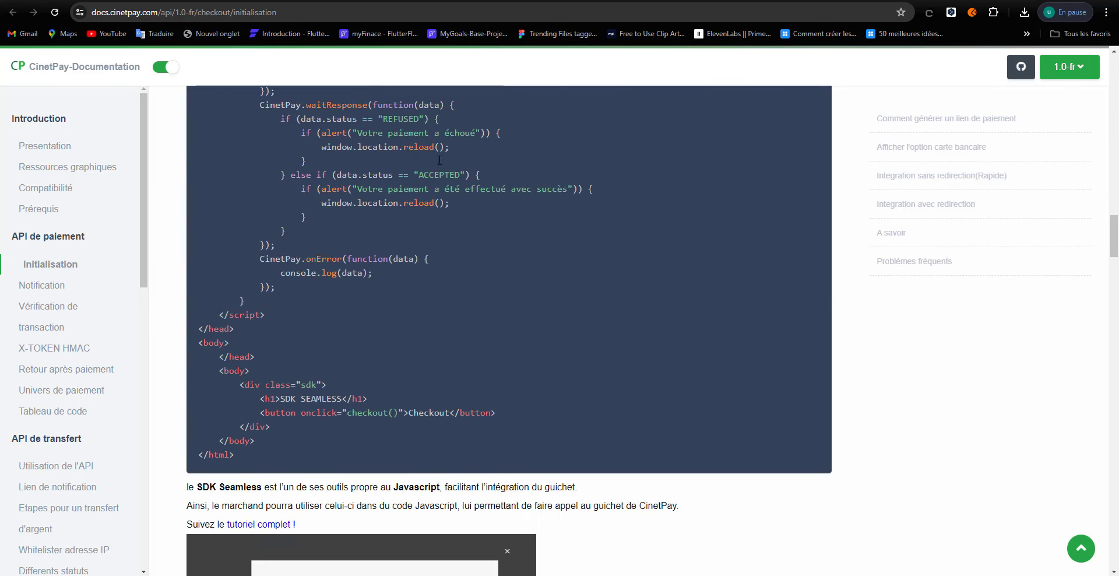
scroll(439, 161, "down", 5)
scroll(440, 162, "down", 6)
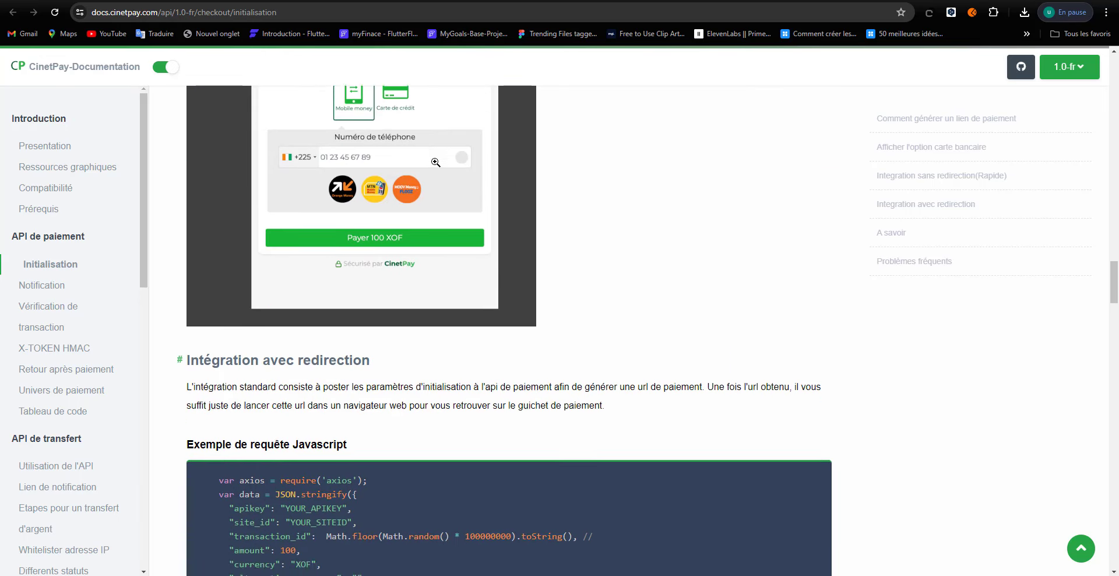
scroll(421, 215, "down", 5)
scroll(421, 222, "down", 13)
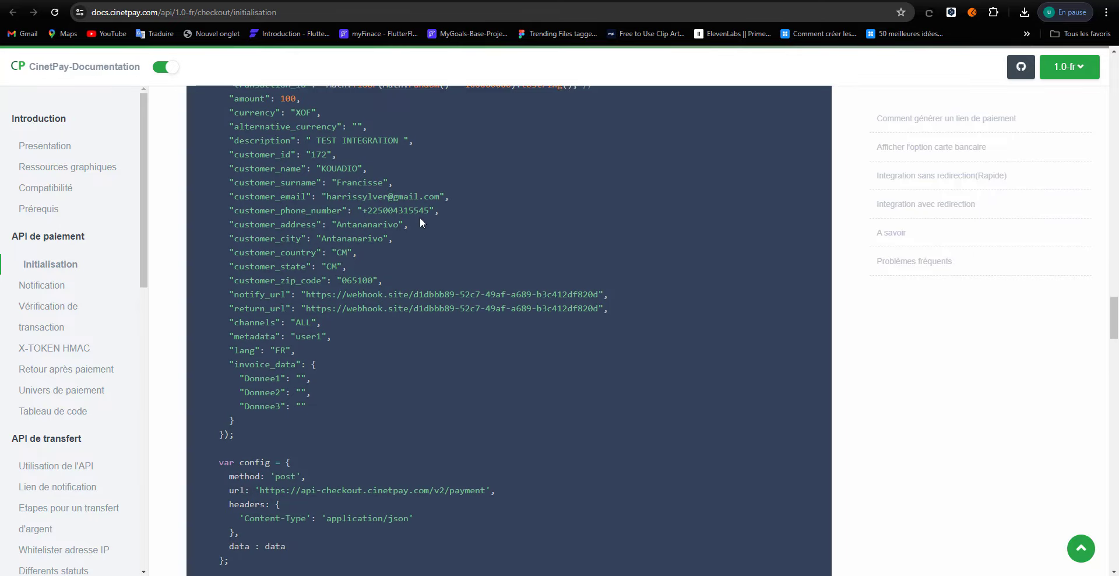
scroll(421, 221, "down", 20)
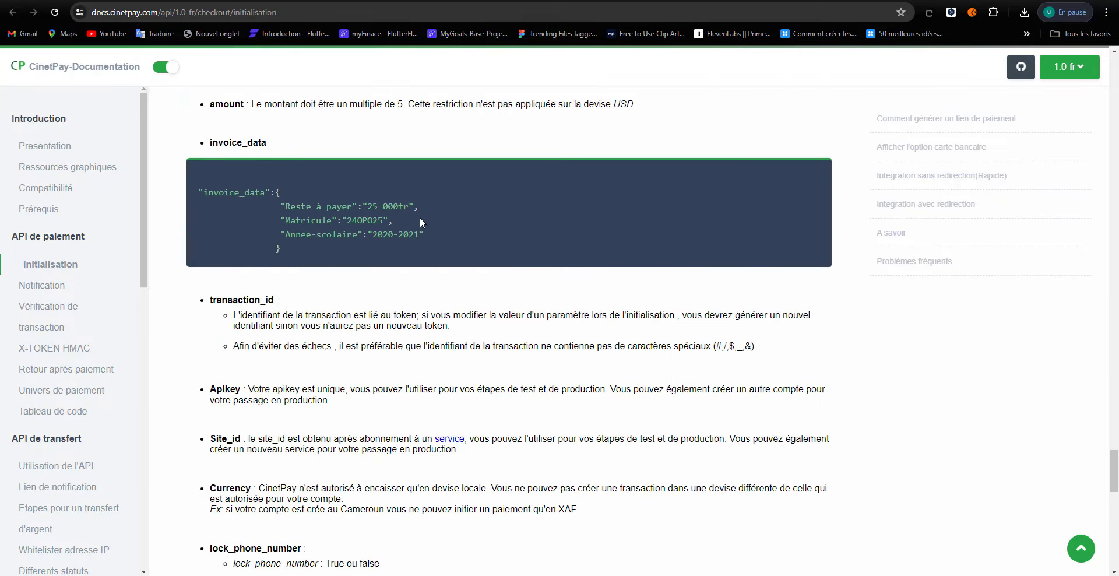
scroll(422, 222, "up", 20)
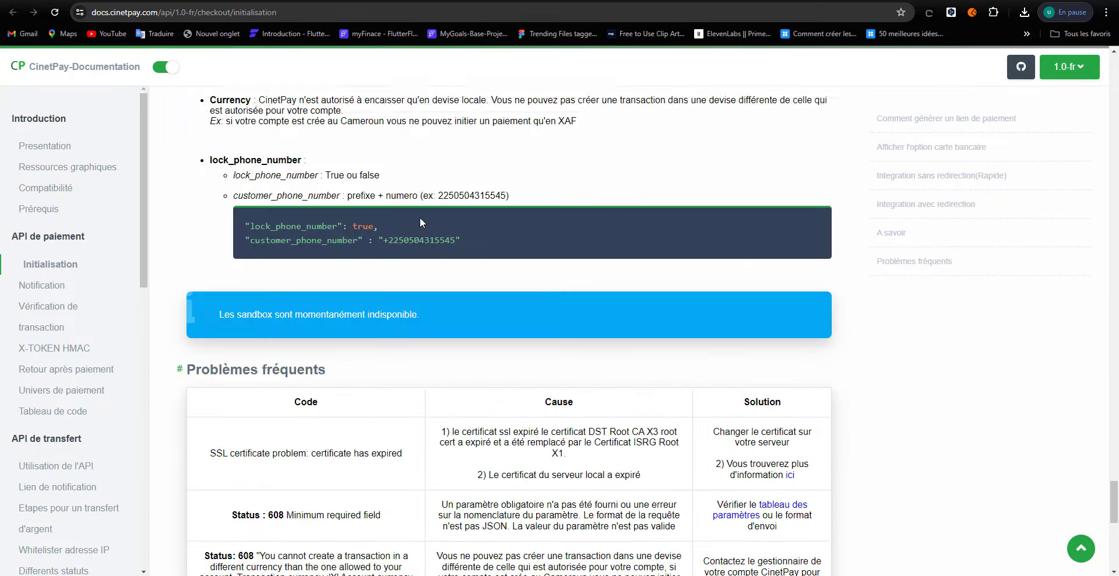
scroll(421, 218, "up", 18)
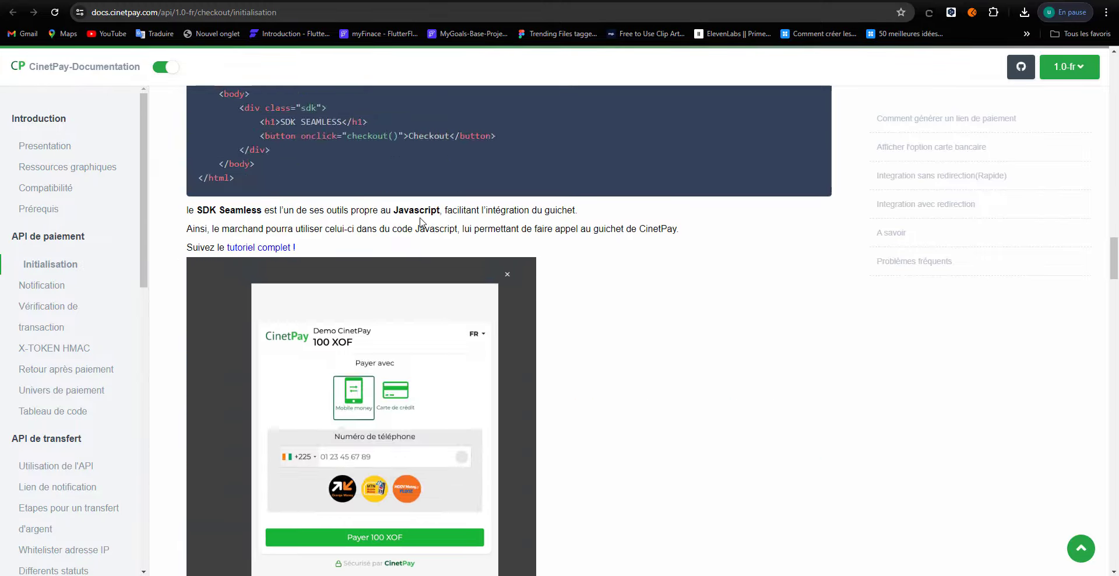
scroll(422, 222, "up", 15)
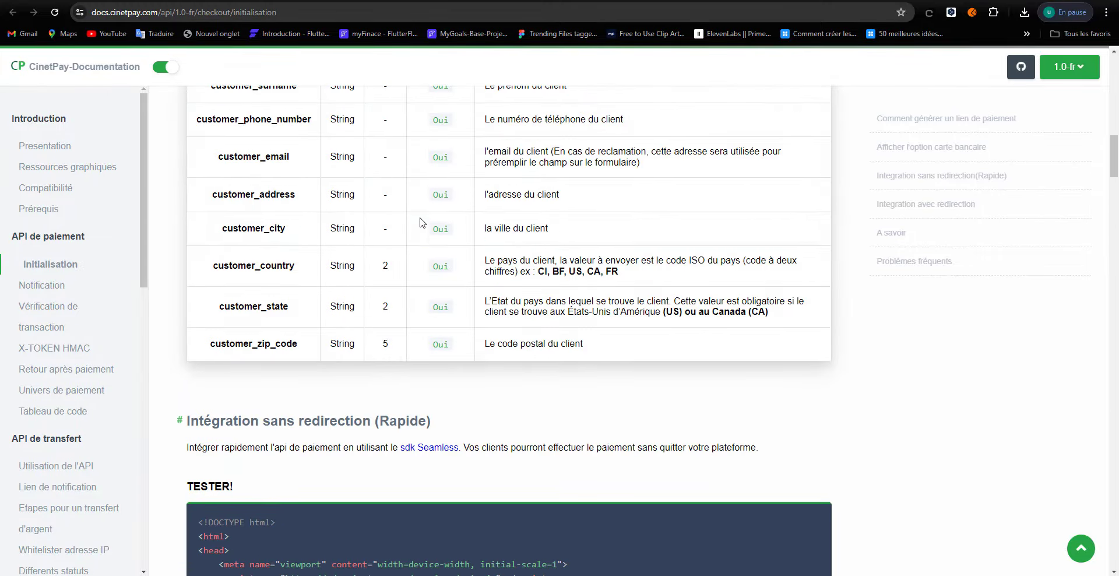
scroll(419, 217, "up", 1)
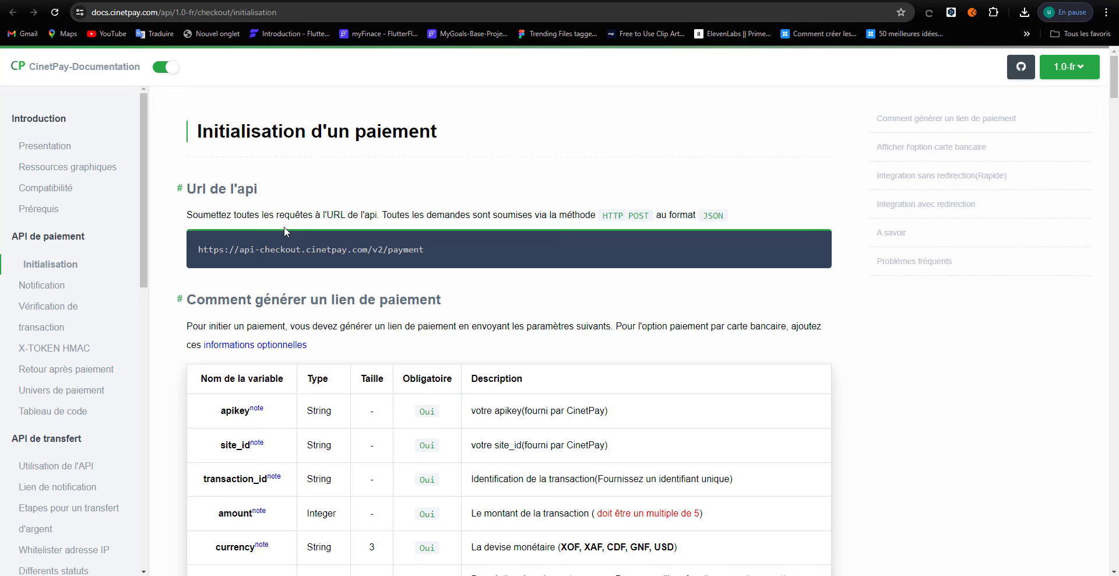
Review the payment initialisation page from its title through the card-payment customer parameters to the seamless SDK code sample.
left_click_drag(198, 129, 487, 150)
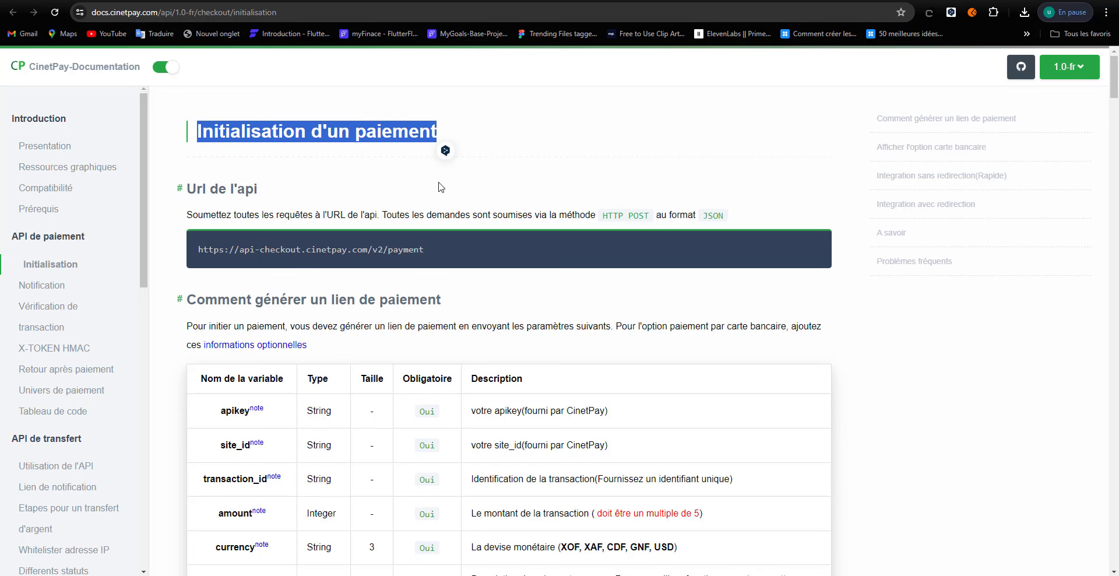
scroll(441, 187, "down", 4)
scroll(441, 187, "down", 13)
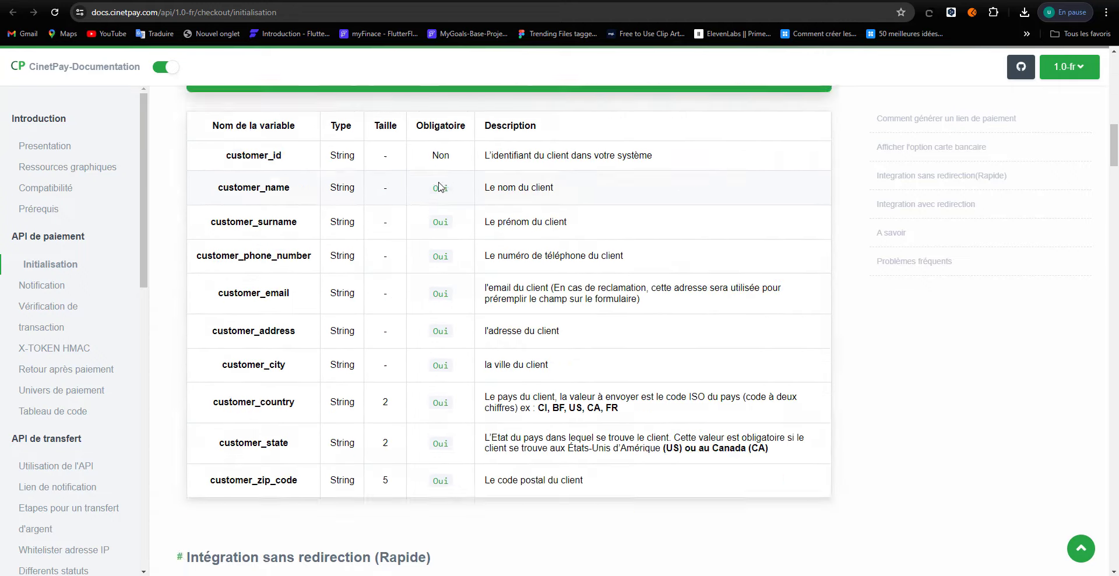
scroll(442, 186, "down", 6)
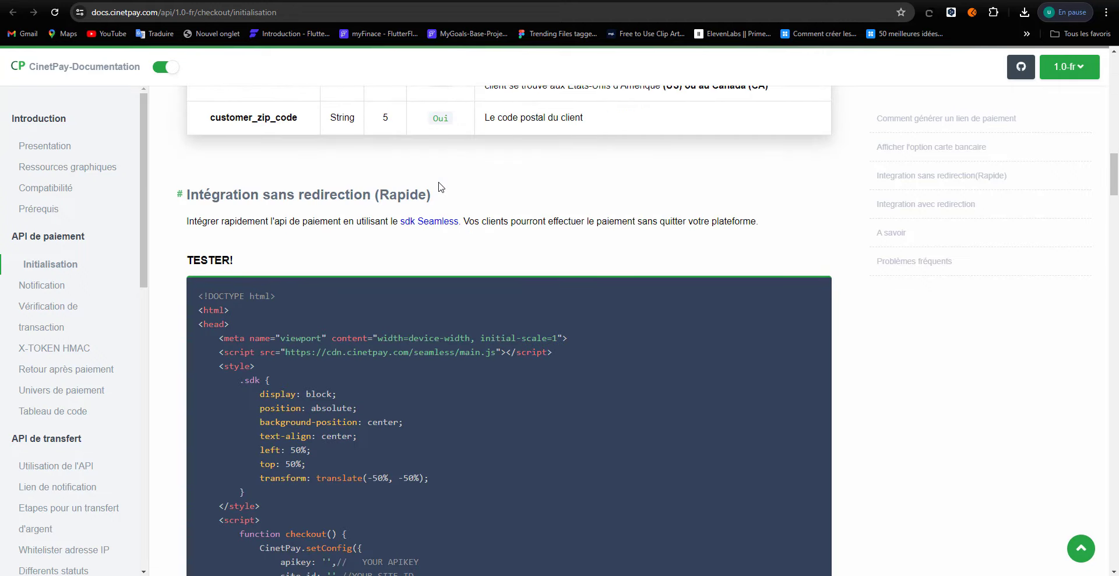
scroll(439, 183, "down", 8)
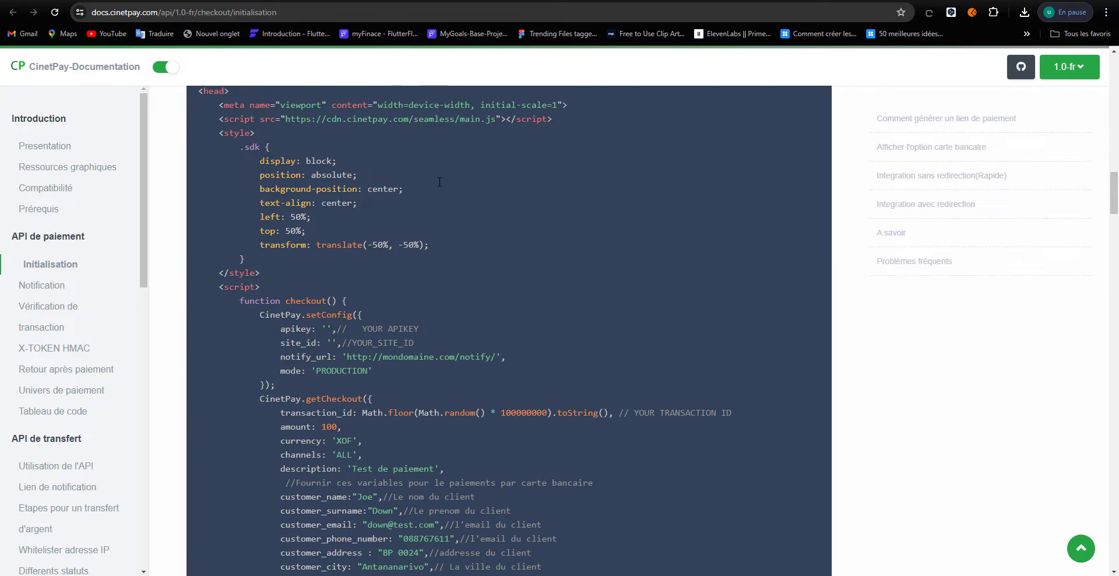
scroll(439, 181, "down", 3)
scroll(440, 181, "down", 3)
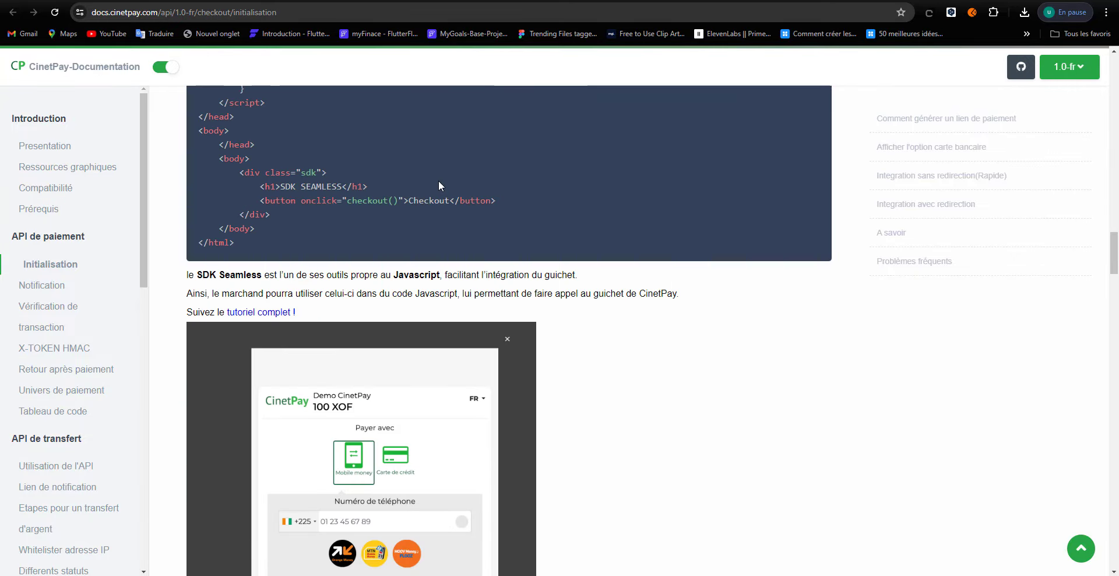
Enlarge the CinetPay demo checkout image below the seamless SDK sample, then close the enlarged view.
scroll(438, 180, "down", 5)
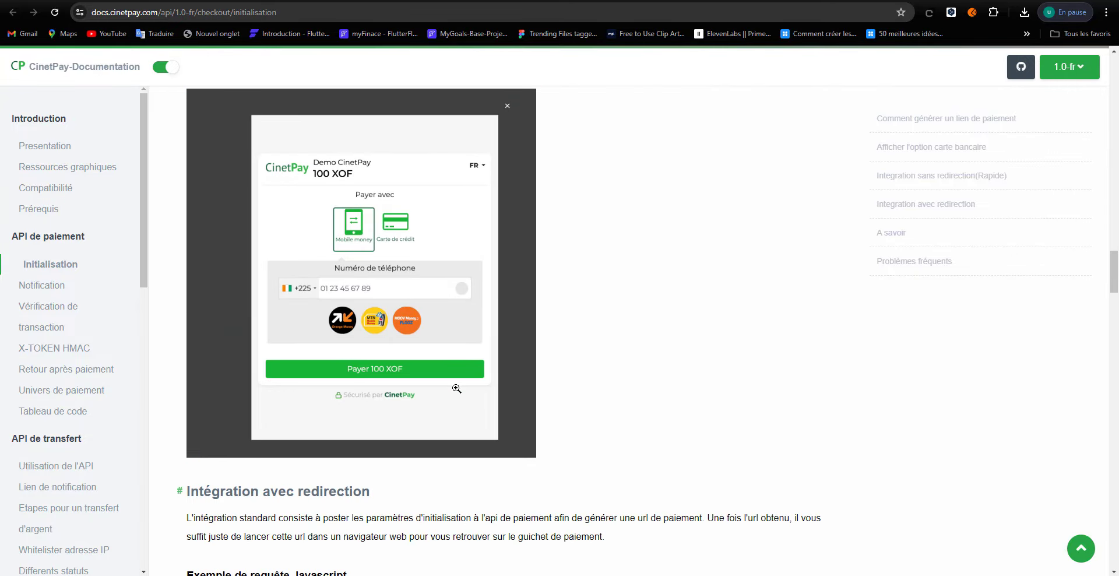
left_click(338, 266)
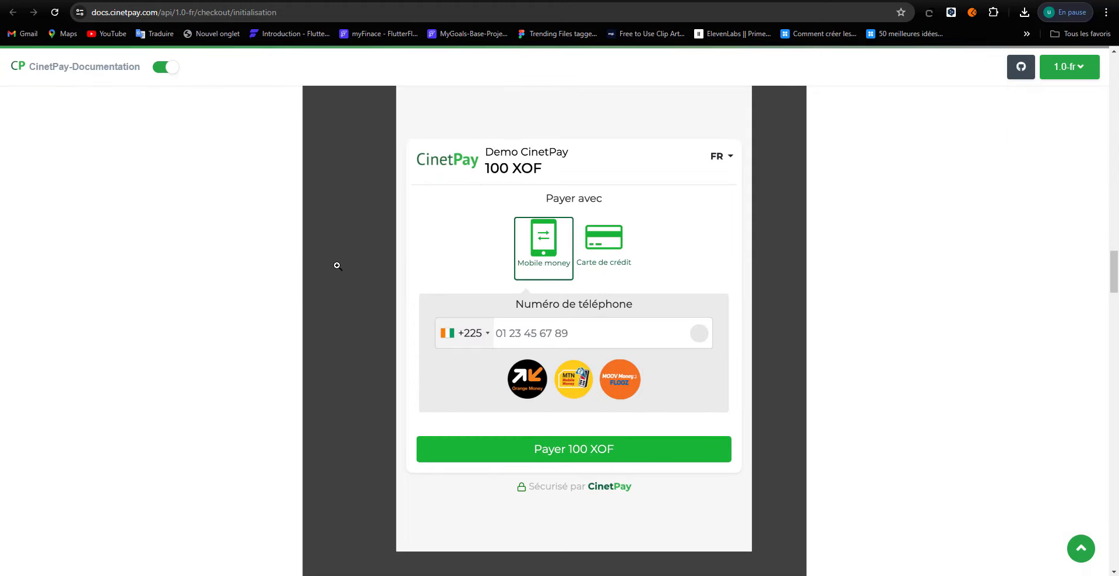
left_click(220, 264)
Skim the redirect integration section, the request examples, the parameter notes and the frequent problems table.
scroll(462, 198, "down", 3)
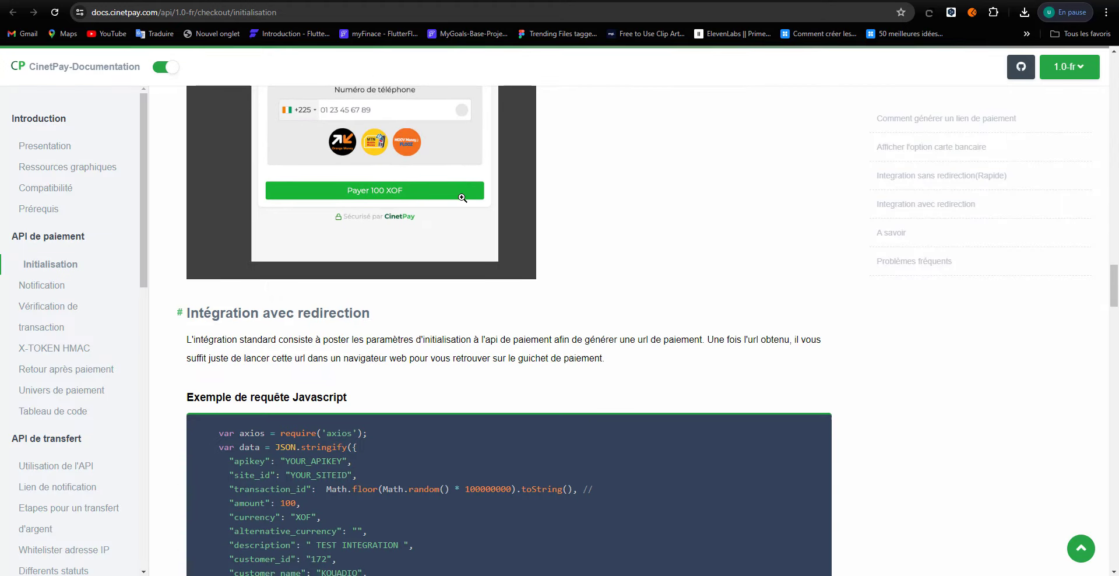
scroll(462, 199, "down", 18)
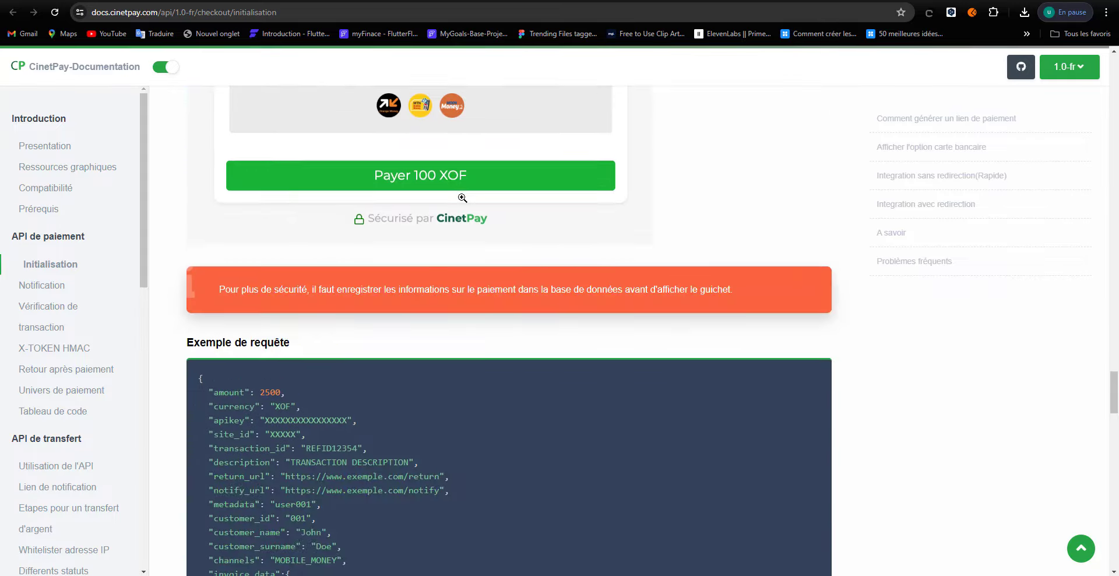
scroll(462, 199, "down", 20)
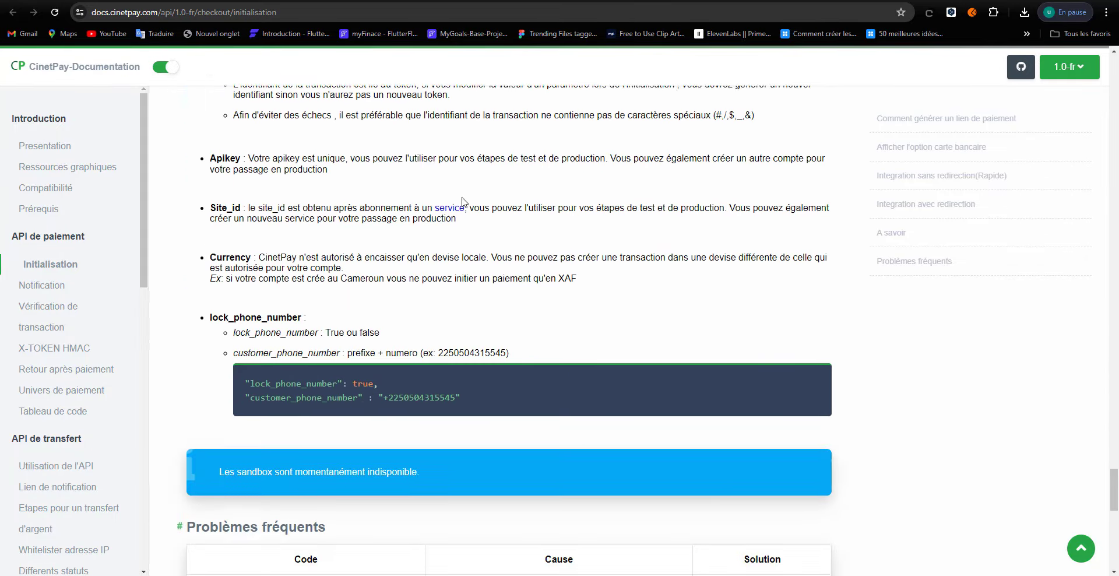
scroll(462, 201, "down", 12)
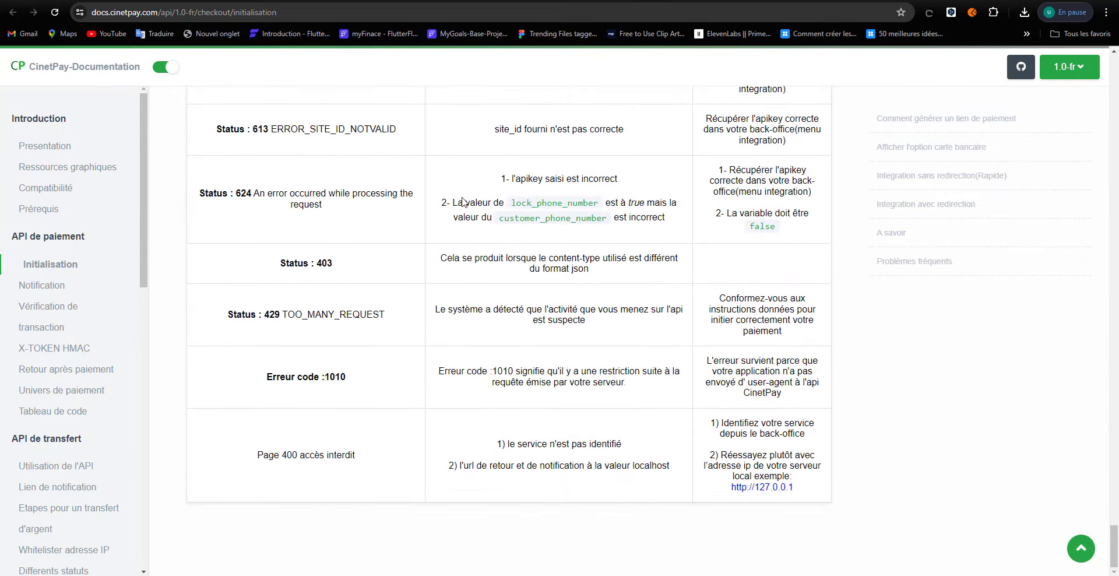
scroll(462, 199, "up", 18)
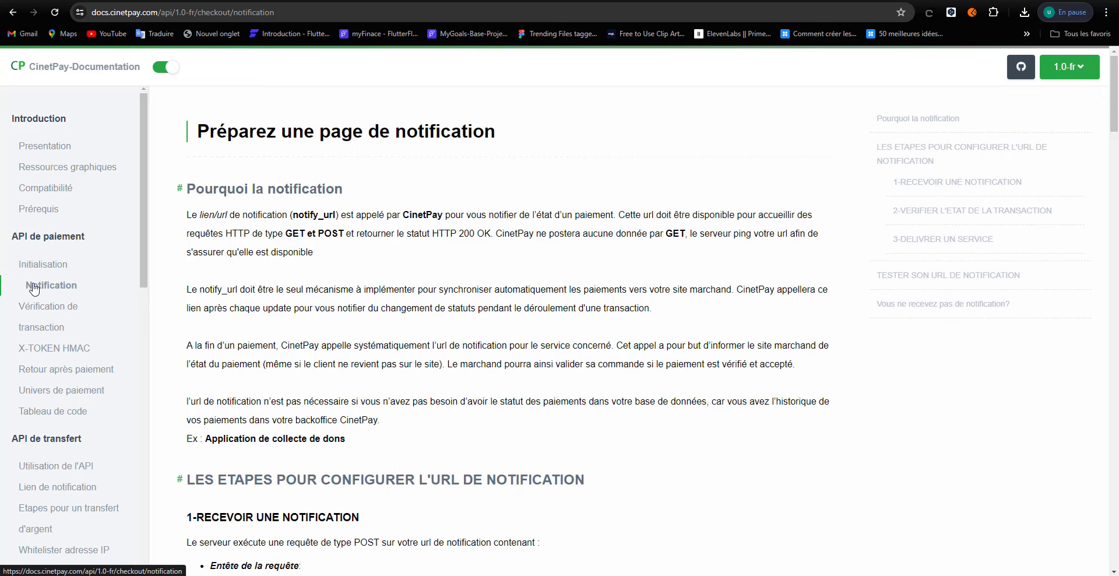
Look through the notification page, covering the notify_url purpose, its configuration steps, the Postman URL tests and the troubleshooting section.
scroll(479, 300, "down", 9)
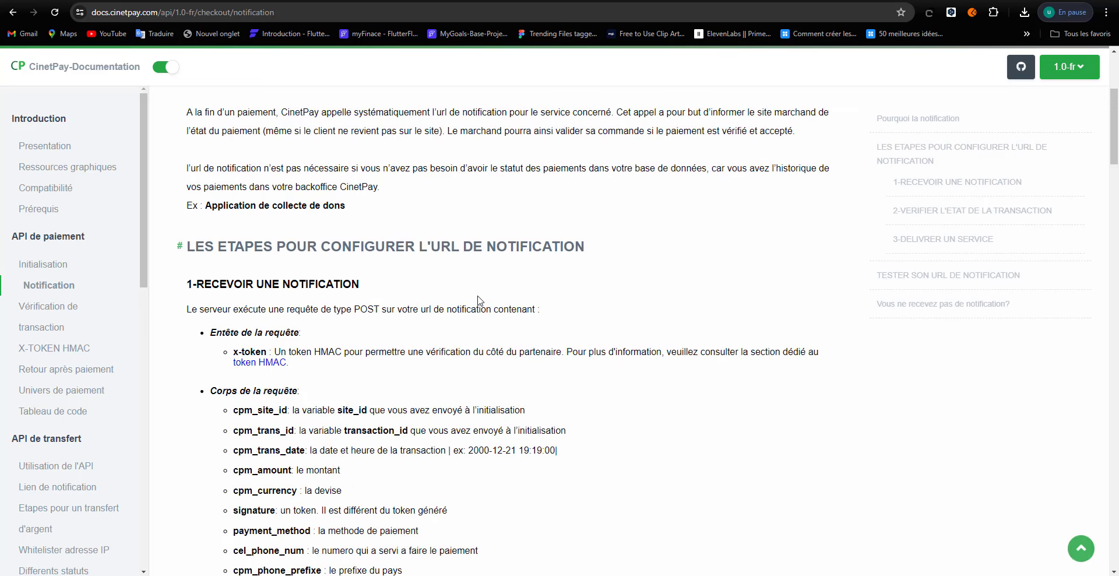
scroll(478, 300, "down", 10)
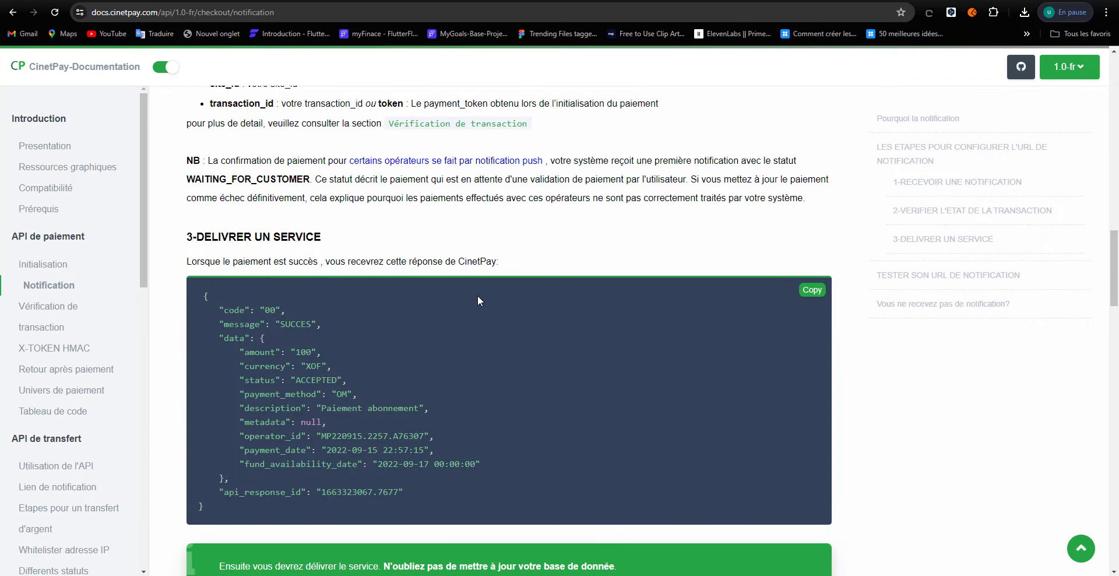
scroll(478, 296, "down", 20)
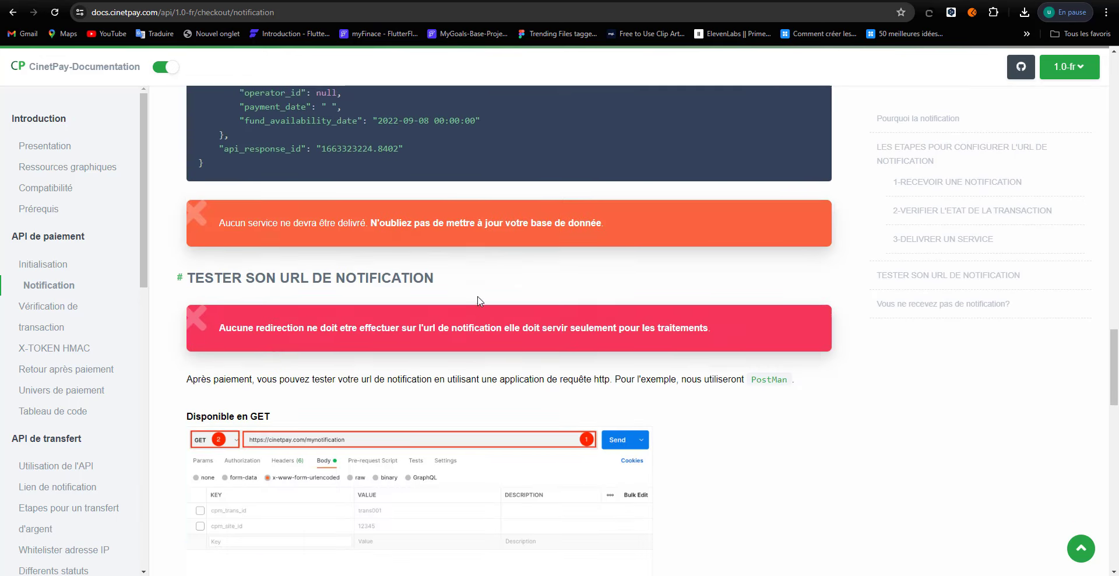
scroll(477, 297, "down", 1)
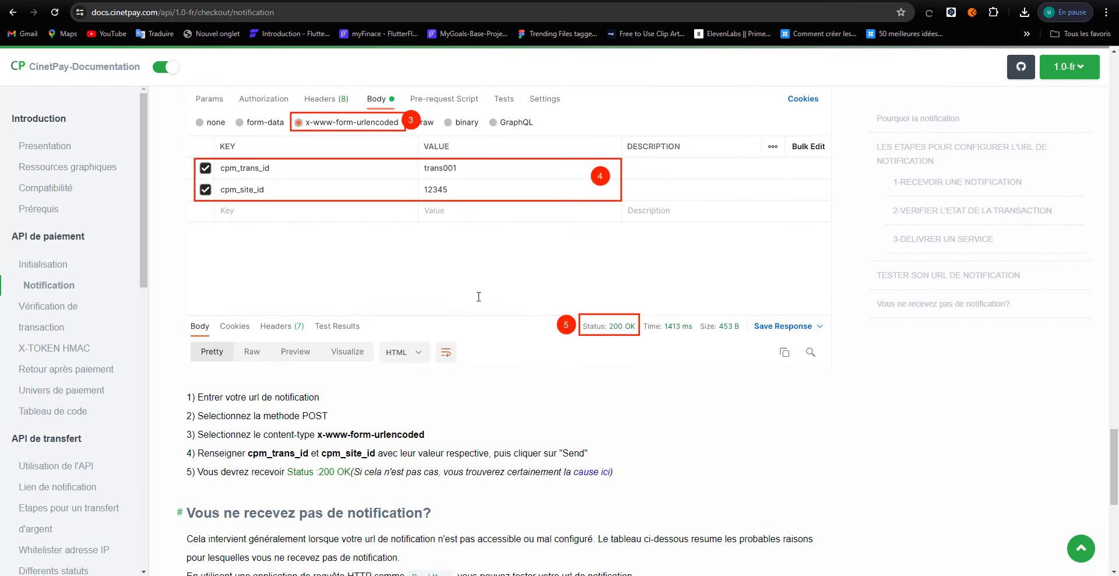
scroll(478, 296, "down", 7)
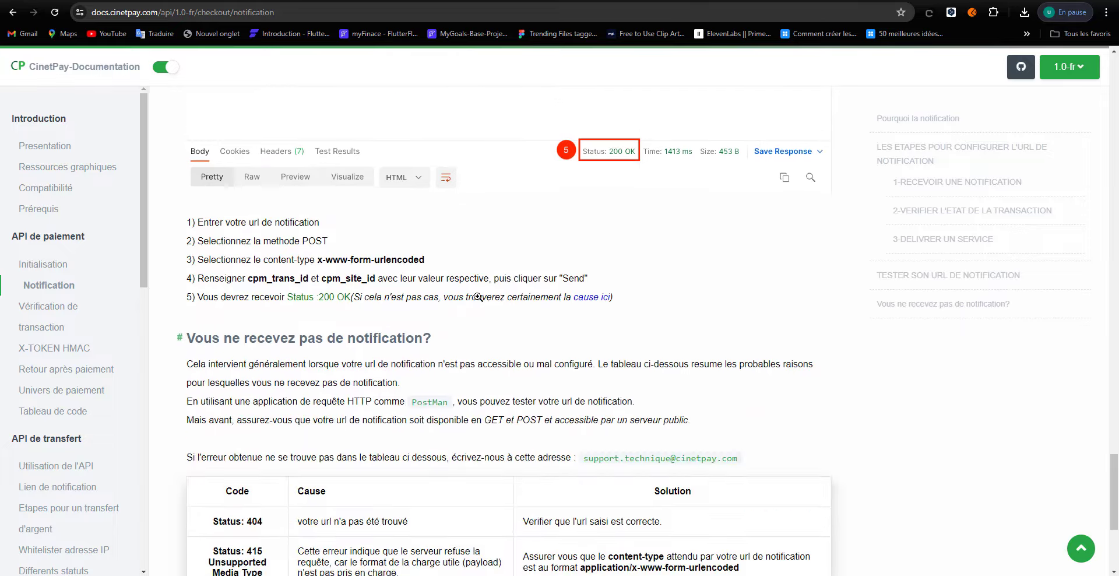
scroll(477, 296, "up", 20)
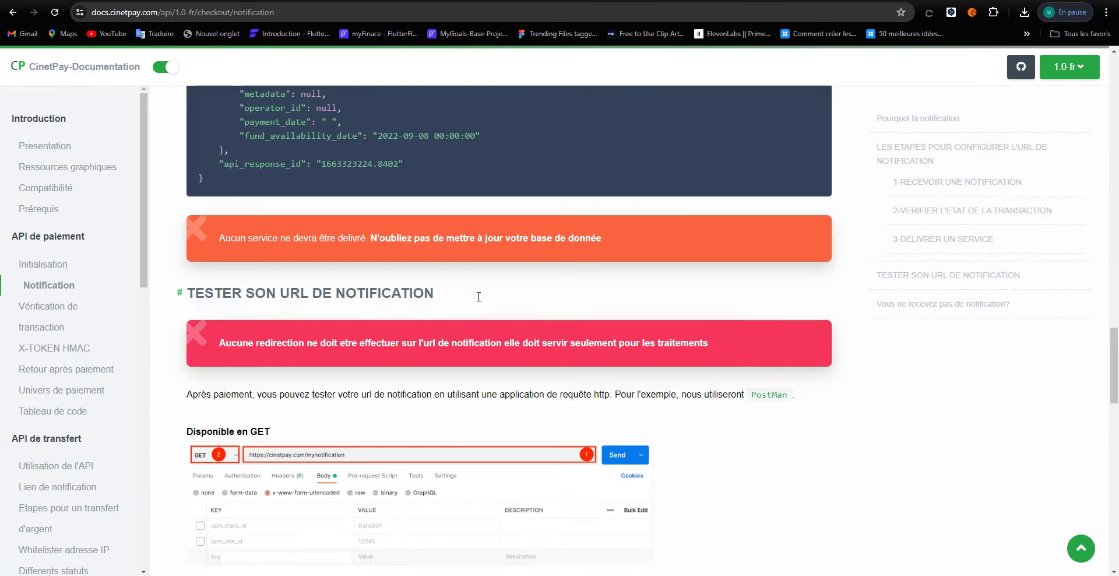
scroll(478, 297, "up", 16)
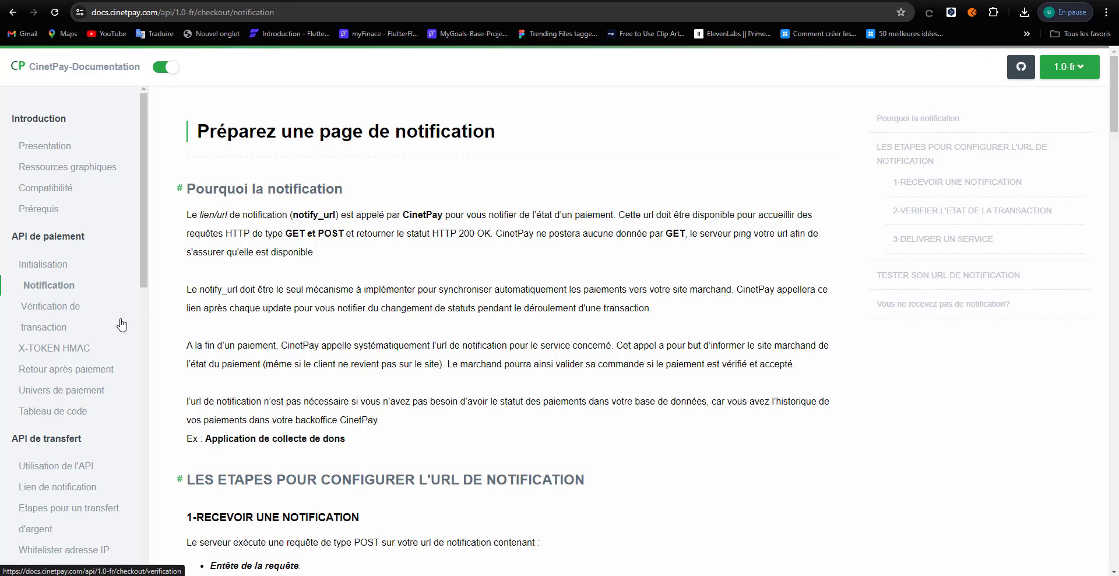
Return to the payment initialisation page and highlight the HTTP POST and JSON requirement and the API URL.
left_click(64, 271)
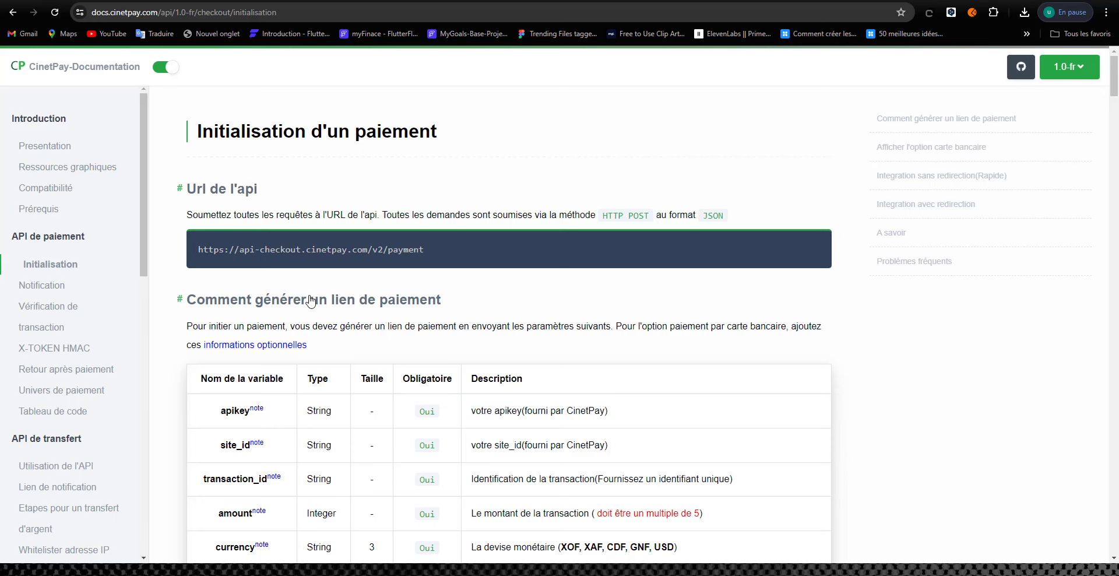
scroll(319, 295, "down", 1)
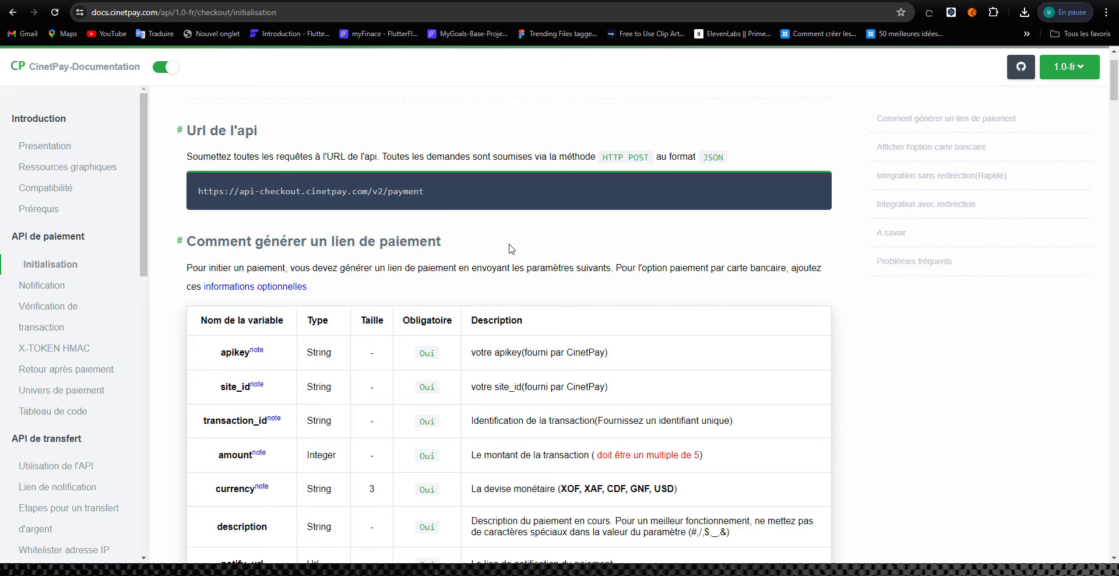
scroll(508, 249, "down", 1)
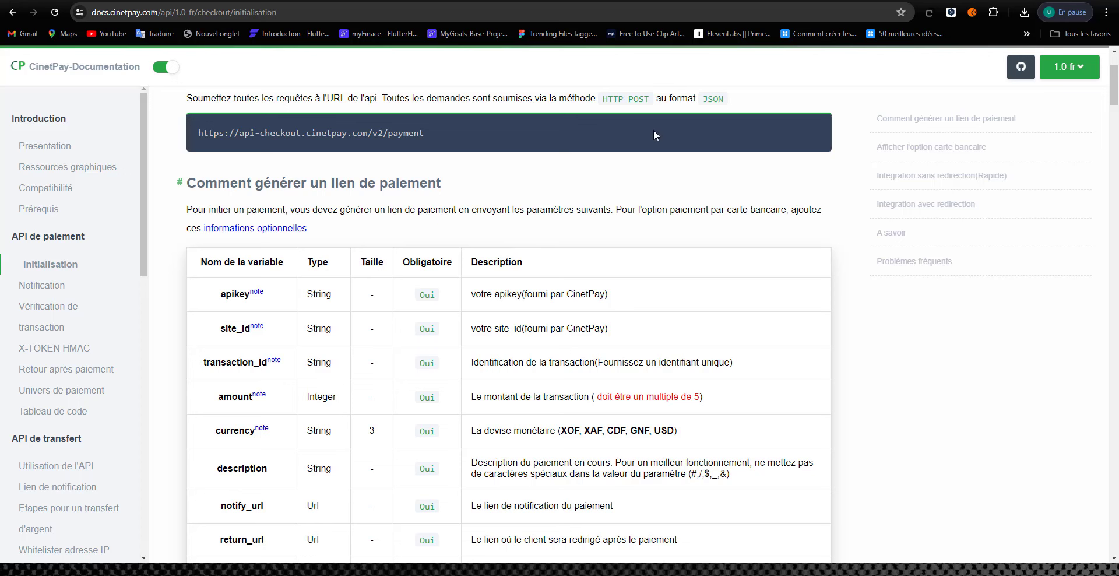
left_click_drag(630, 102, 733, 106)
left_click_drag(494, 138, 178, 141)
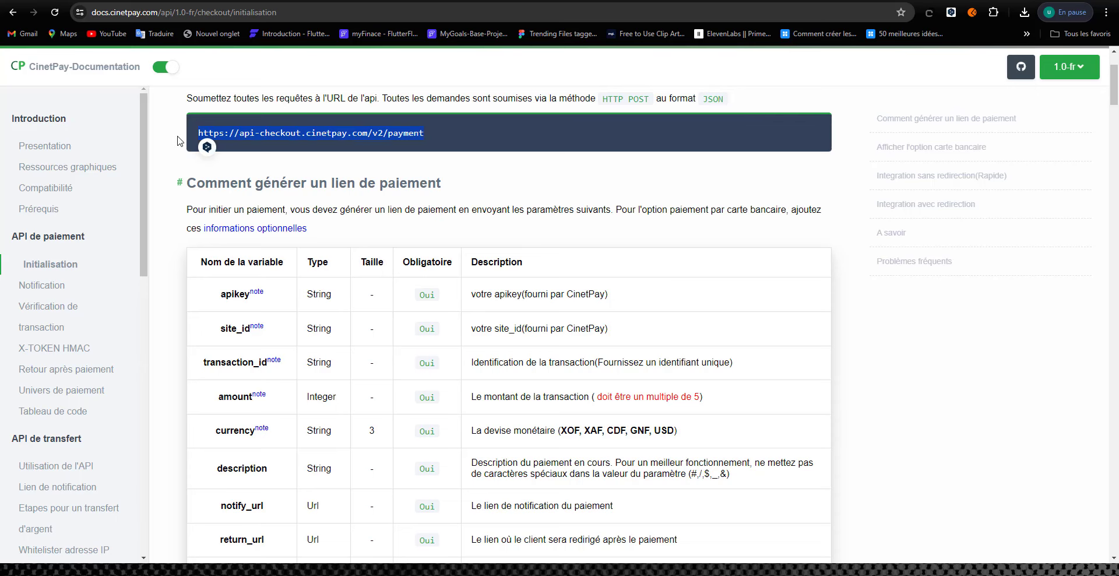
Highlight the apikey and site_id rows in the payment link parameter table.
scroll(342, 220, "down", 4)
scroll(342, 219, "up", 4)
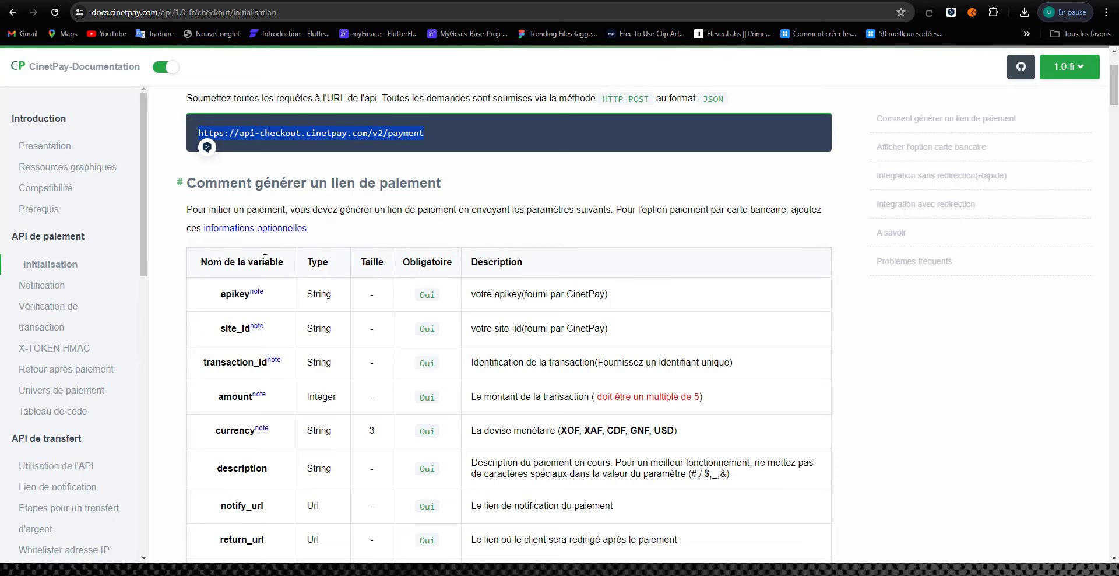
scroll(265, 263, "down", 1)
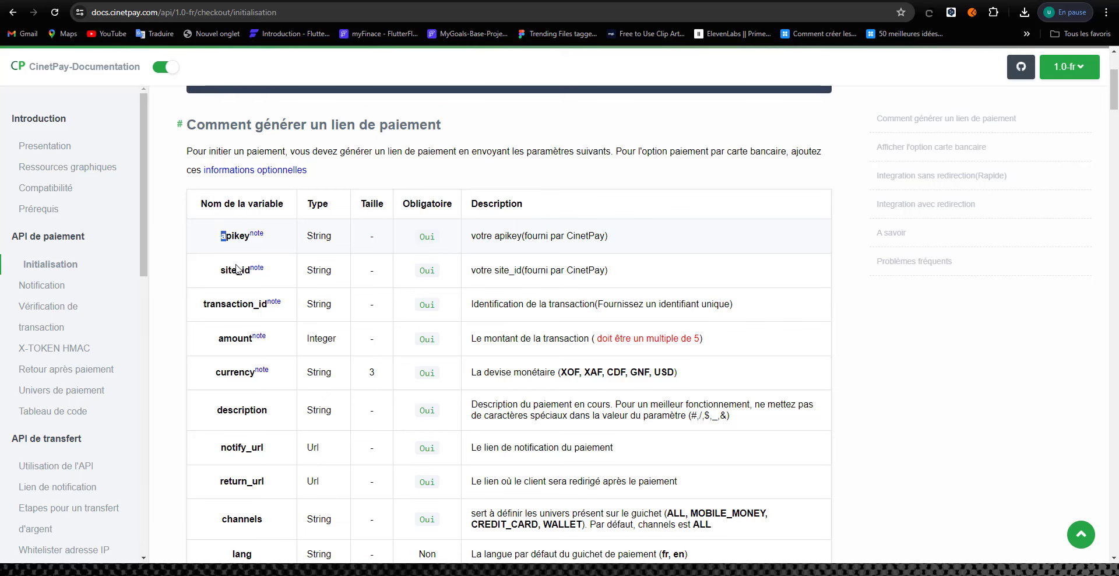
left_click_drag(219, 235, 658, 279)
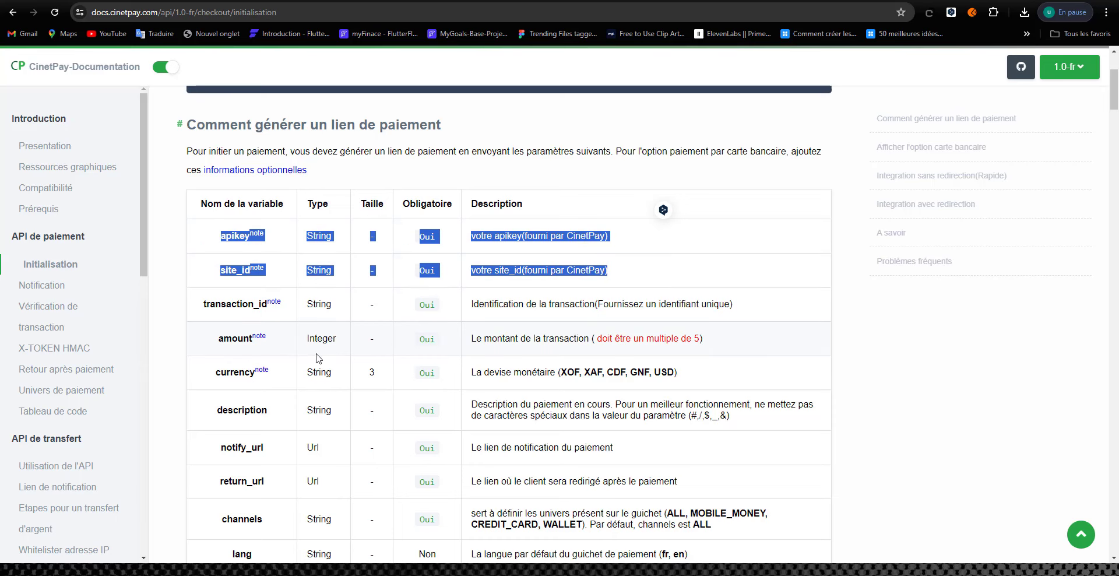
Examine the transaction_id and amount rows, highlighting the unique identifier instruction and the multiple-of-5 rule.
scroll(315, 358, "down", 3)
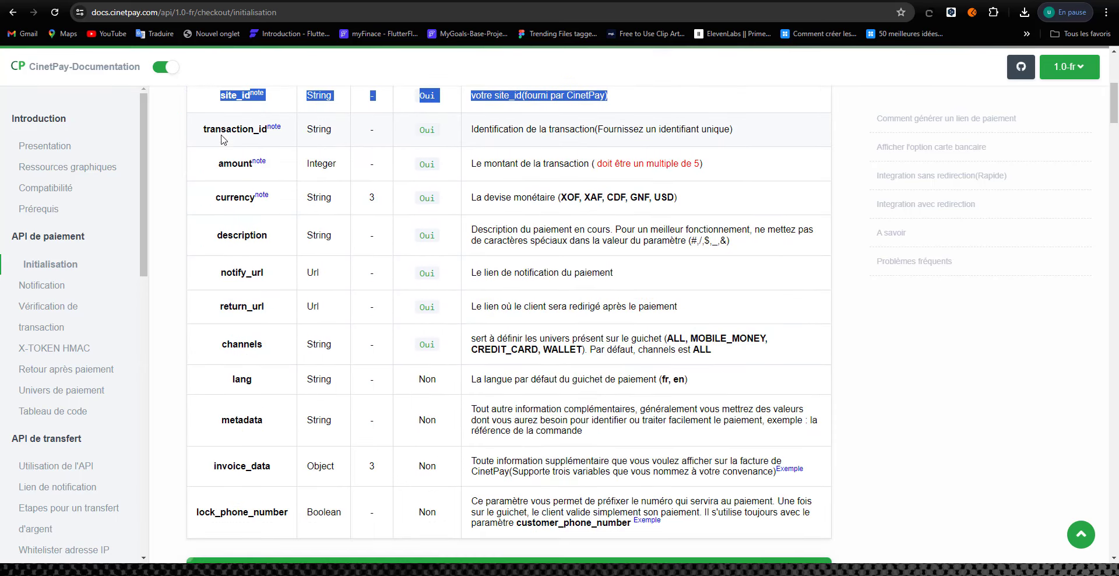
left_click_drag(203, 129, 571, 128)
double_click(620, 129)
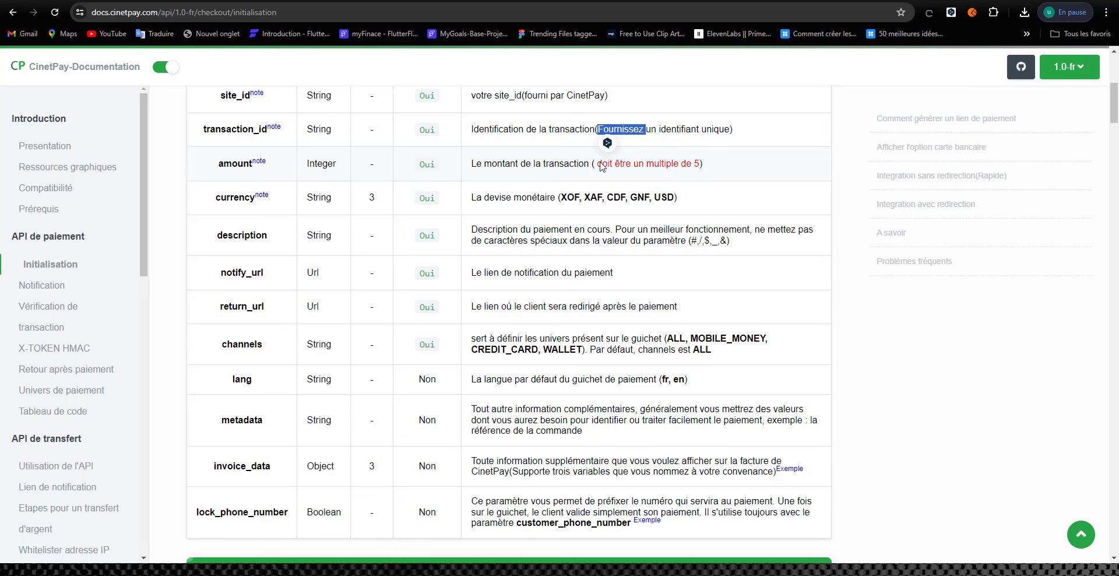
left_click_drag(691, 164, 714, 162)
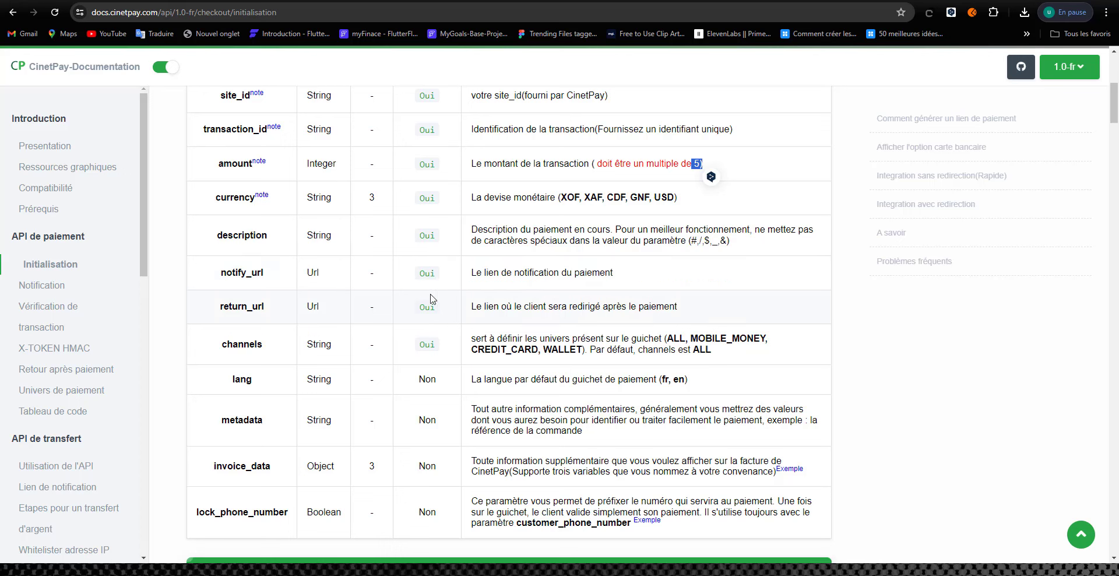
Highlight the notify_url and return_url rows of the parameter table, then clear the selection.
left_click_drag(237, 271, 723, 313)
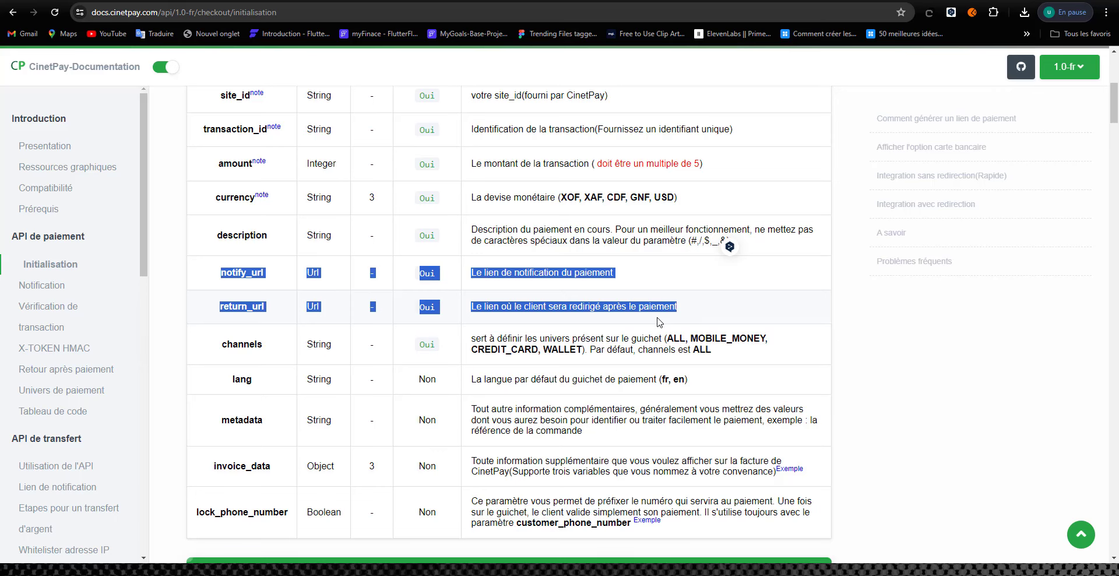
scroll(536, 315, "down", 1)
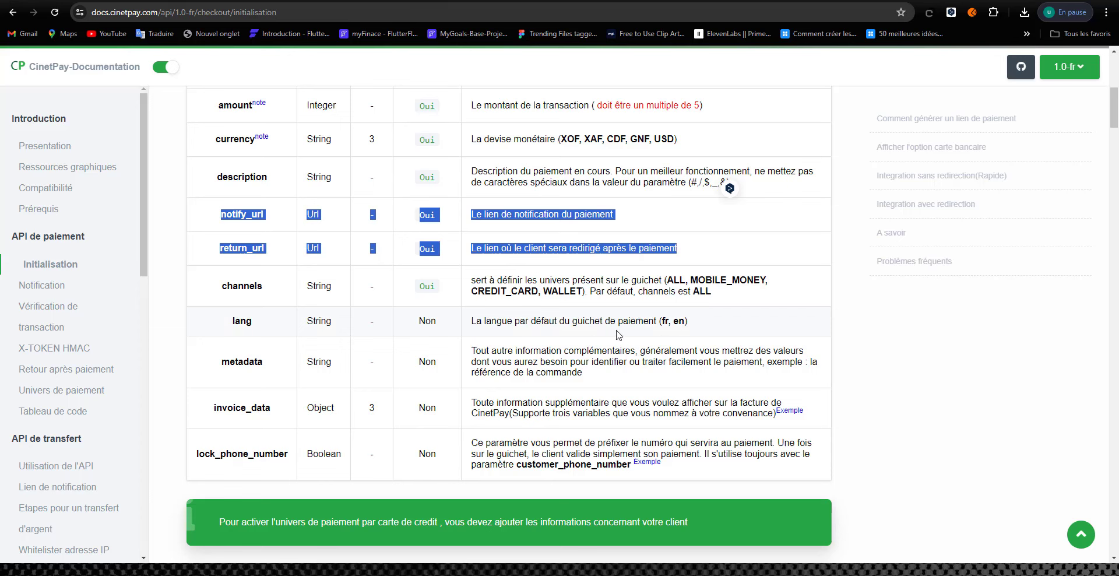
left_click(692, 293)
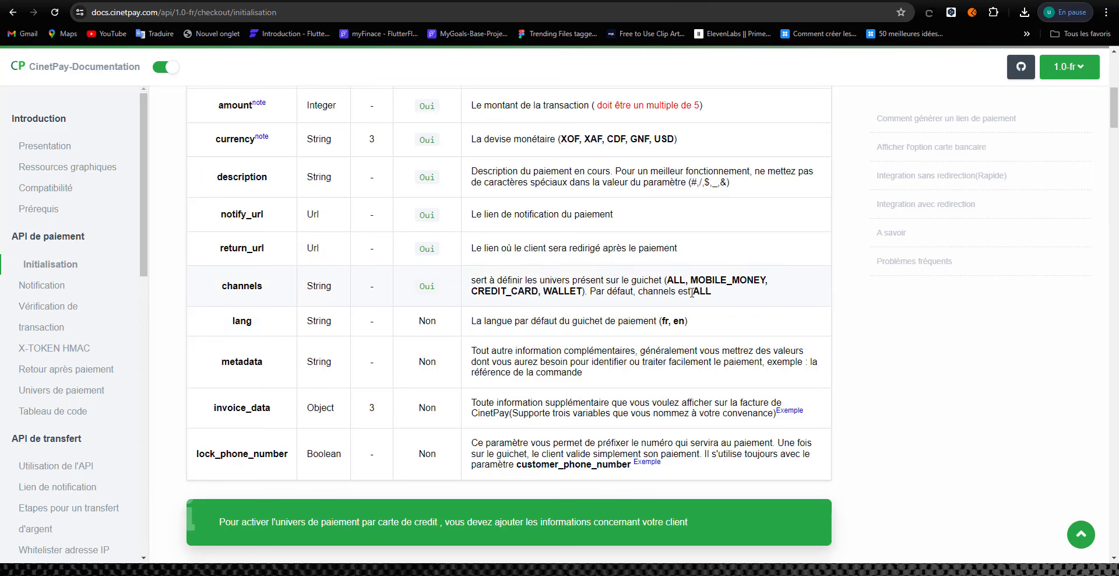
Highlight the channels default value ALL and the invoice_data variable name, dismissing the pop-up notification in between.
left_click_drag(691, 293, 713, 293)
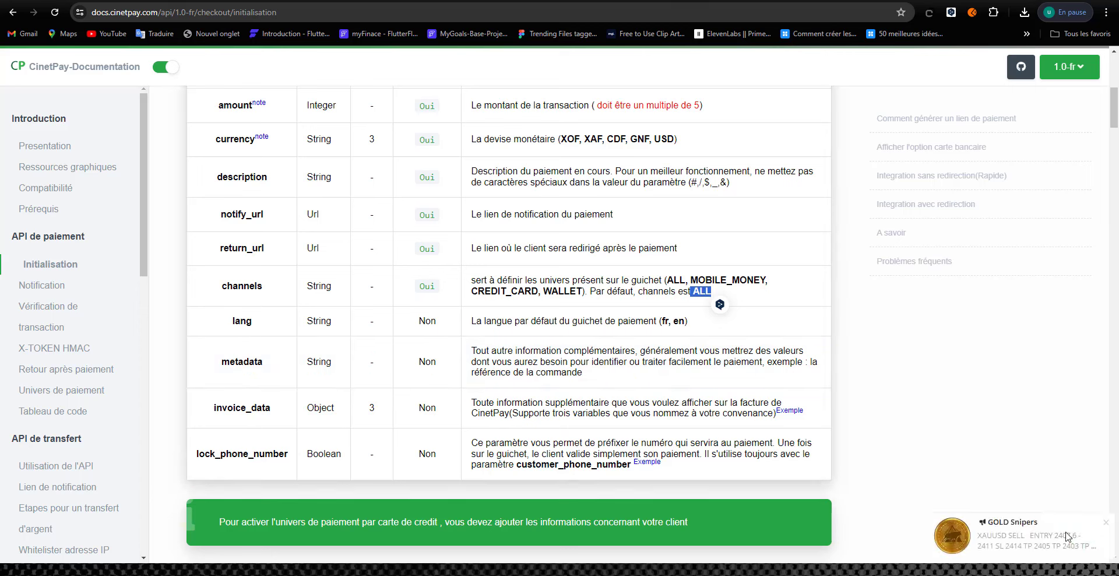
left_click(1105, 522)
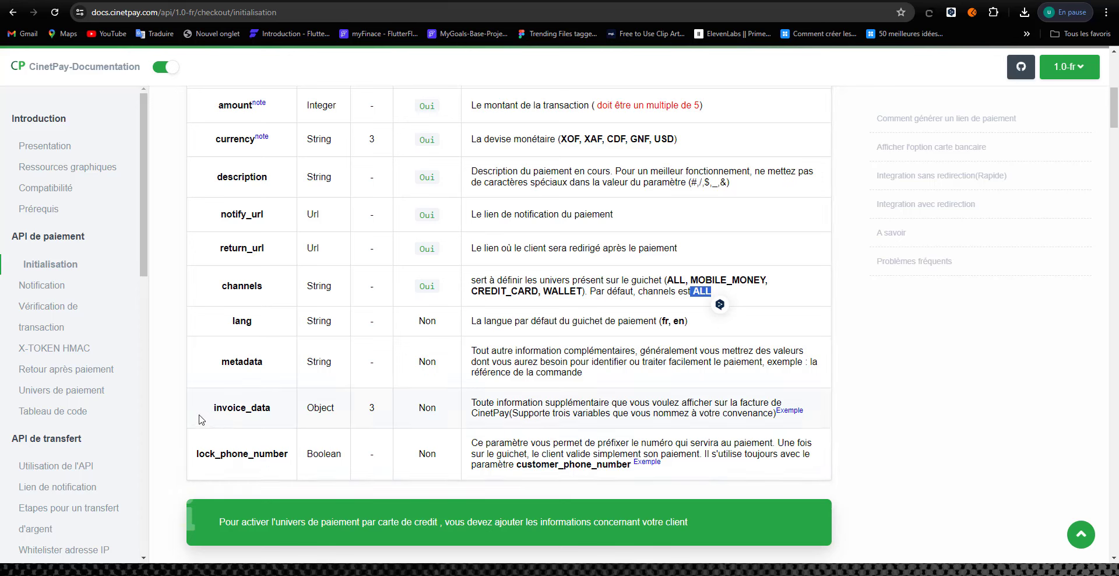
left_click_drag(213, 409, 273, 411)
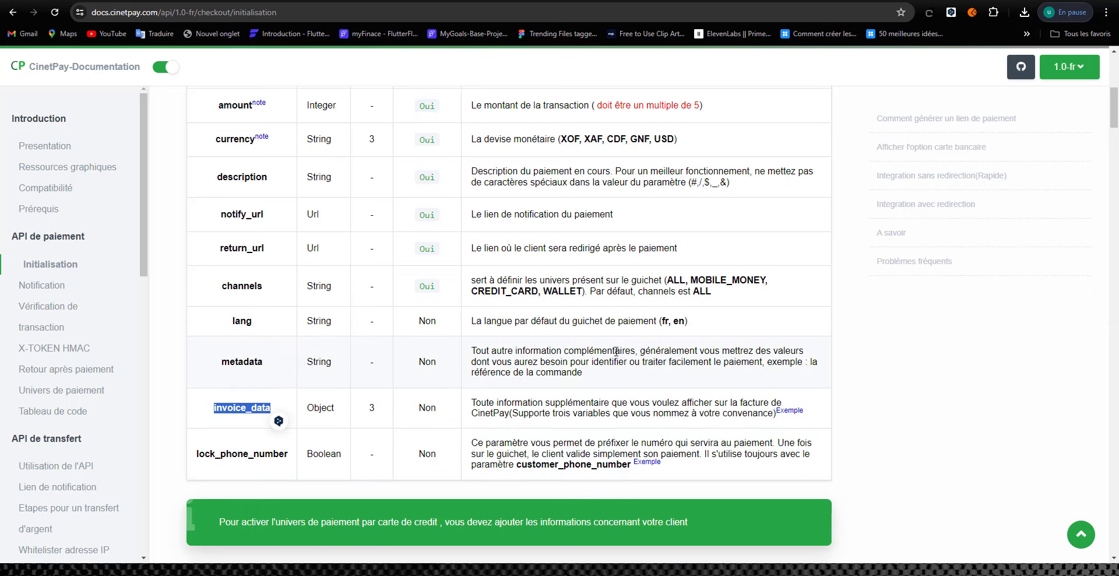
Examine the remaining optional payment parameters and the table of customer information required for card payments.
scroll(616, 351, "down", 2)
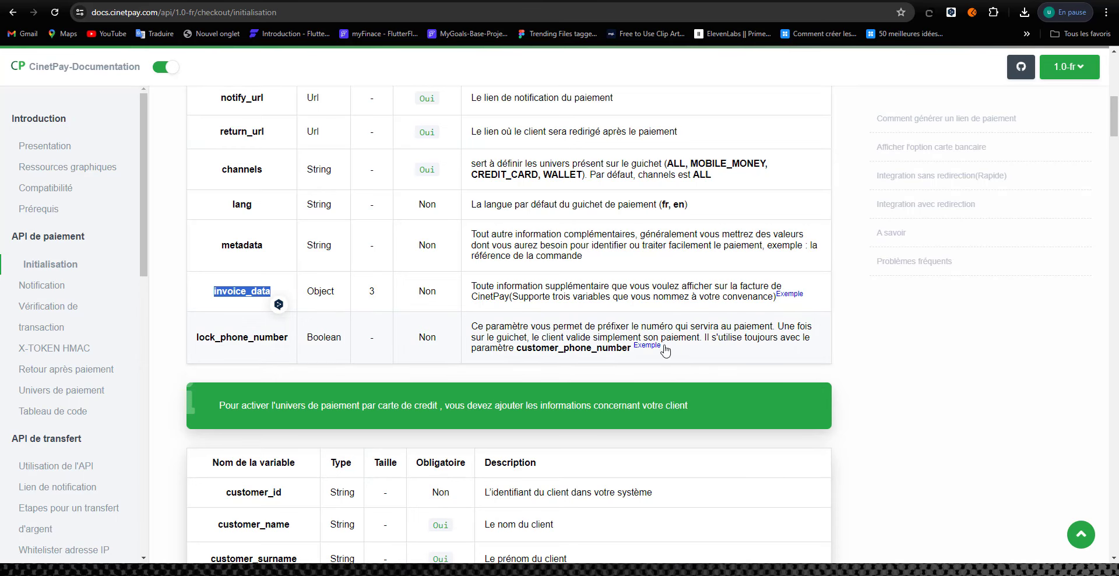
scroll(571, 371, "down", 1)
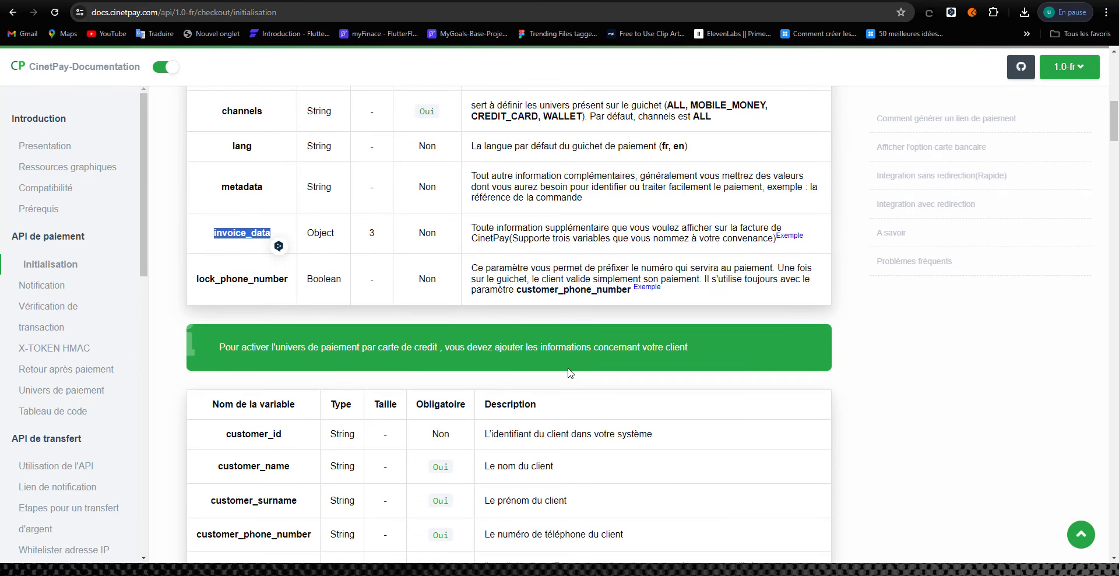
scroll(569, 372, "down", 1)
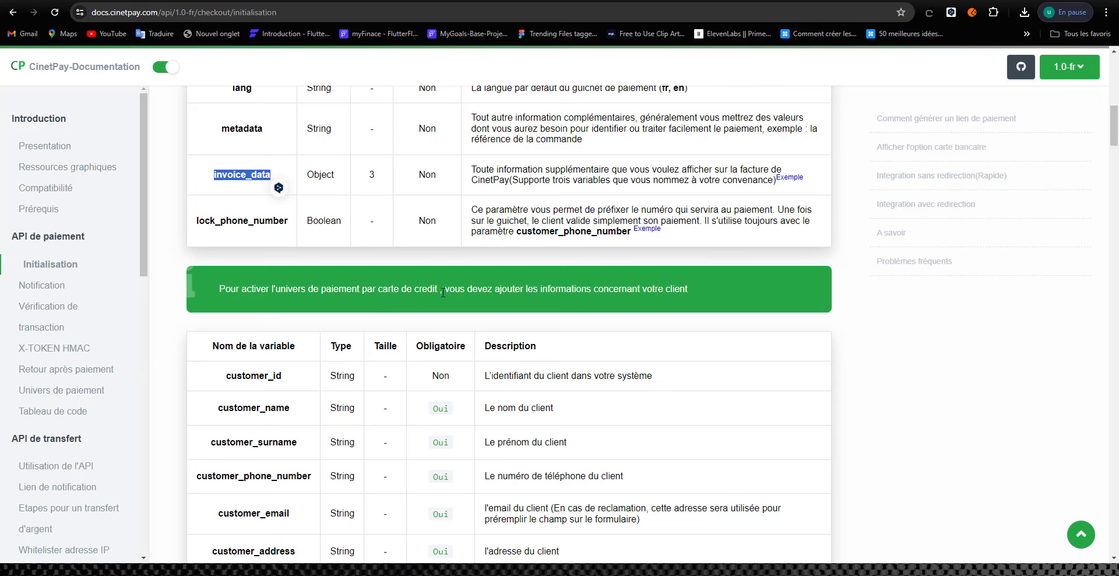
scroll(570, 400, "down", 2)
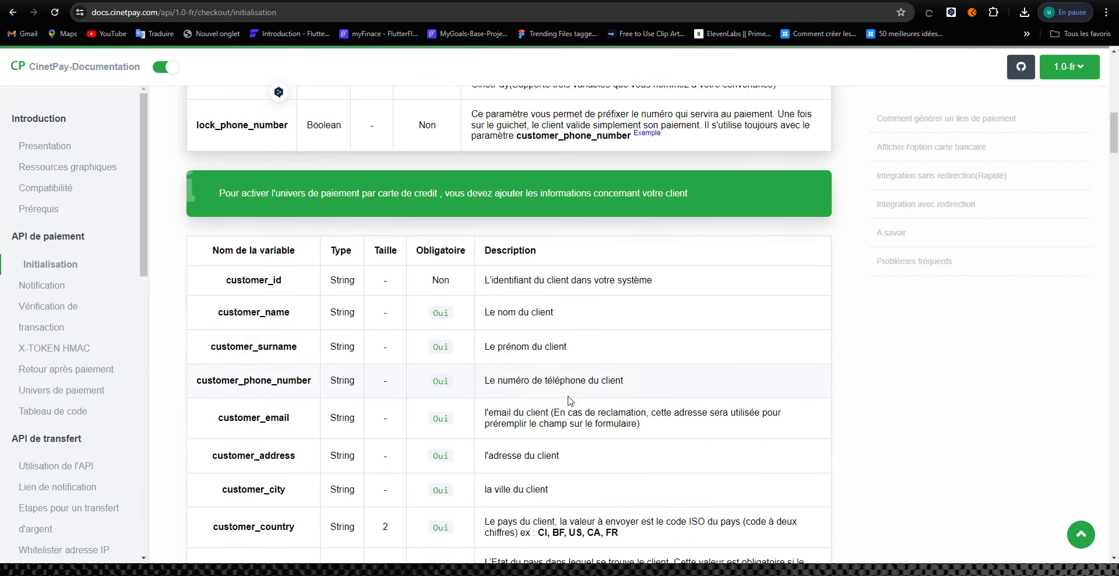
scroll(570, 400, "down", 1)
scroll(570, 400, "down", 3)
scroll(569, 400, "up", 3)
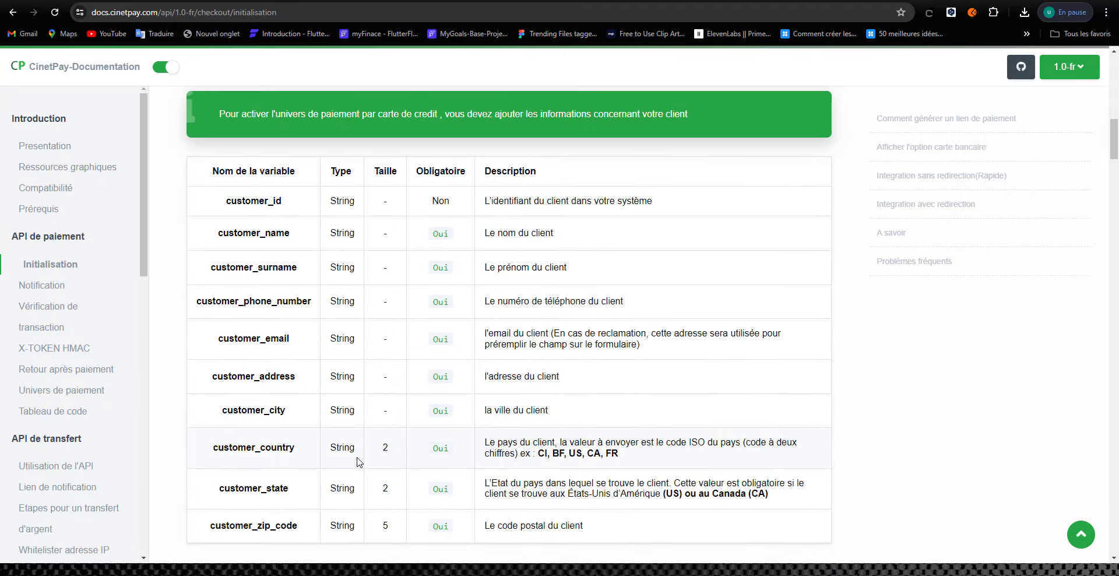
scroll(359, 462, "down", 2)
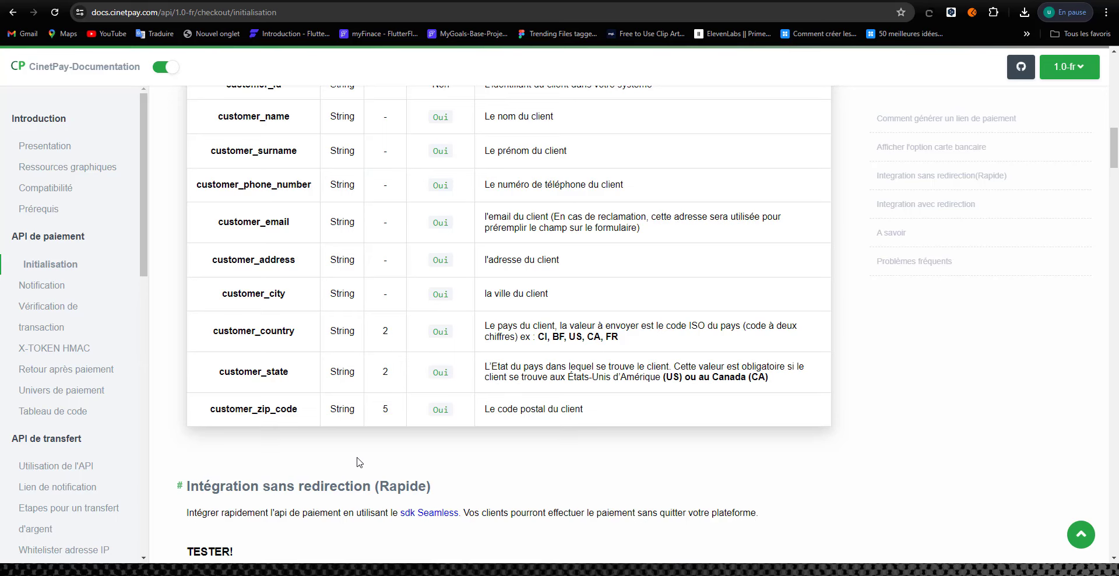
Examine the integration without redirection section, including the Seamless SDK sample code and the checkout illustration.
scroll(359, 462, "down", 5)
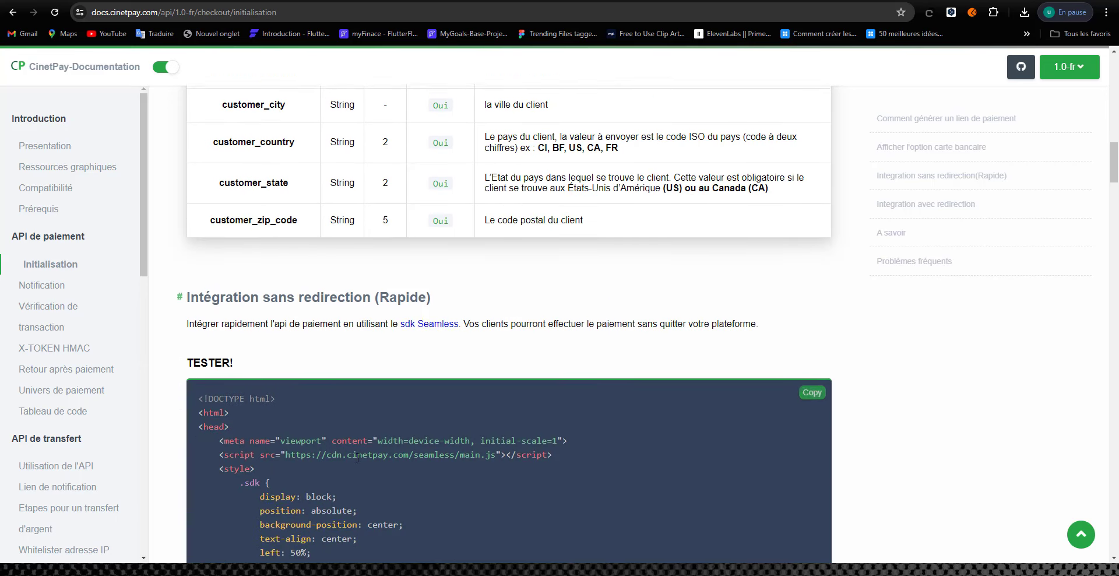
scroll(357, 457, "down", 4)
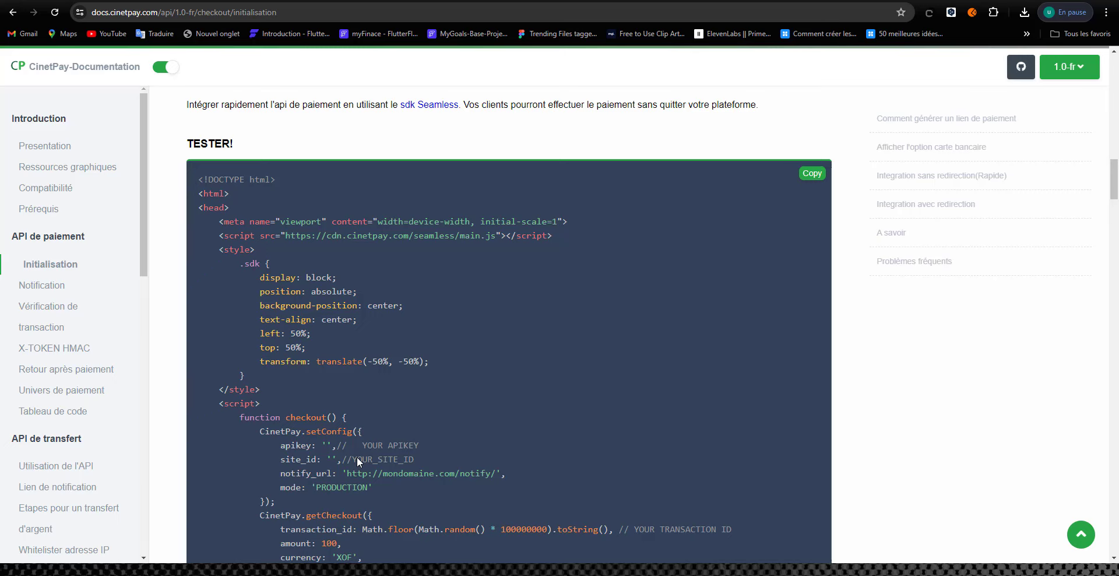
scroll(357, 456, "up", 3)
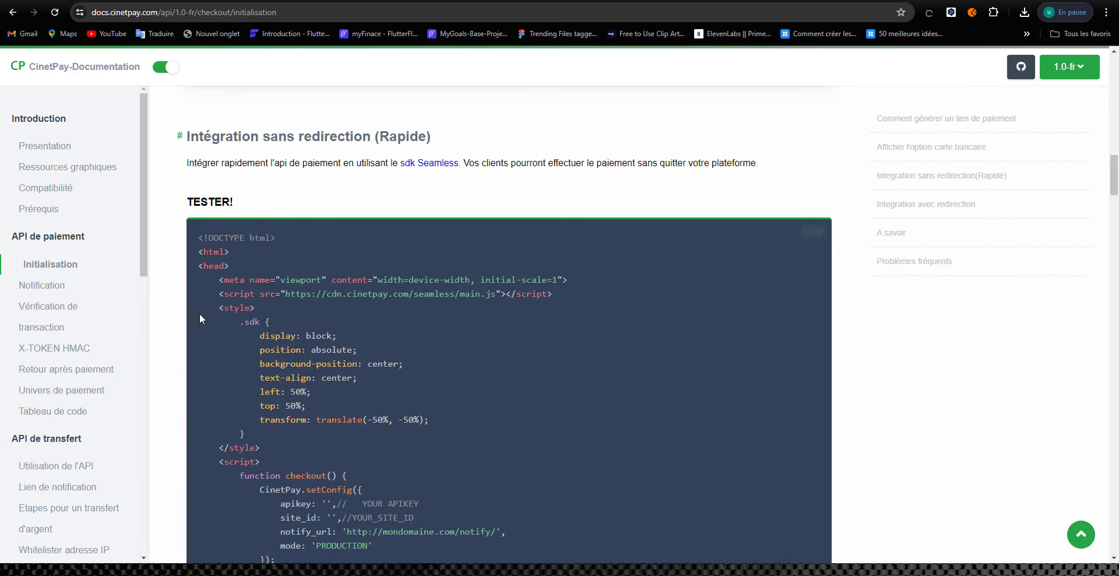
scroll(199, 312, "down", 1)
scroll(279, 320, "down", 4)
scroll(279, 320, "down", 12)
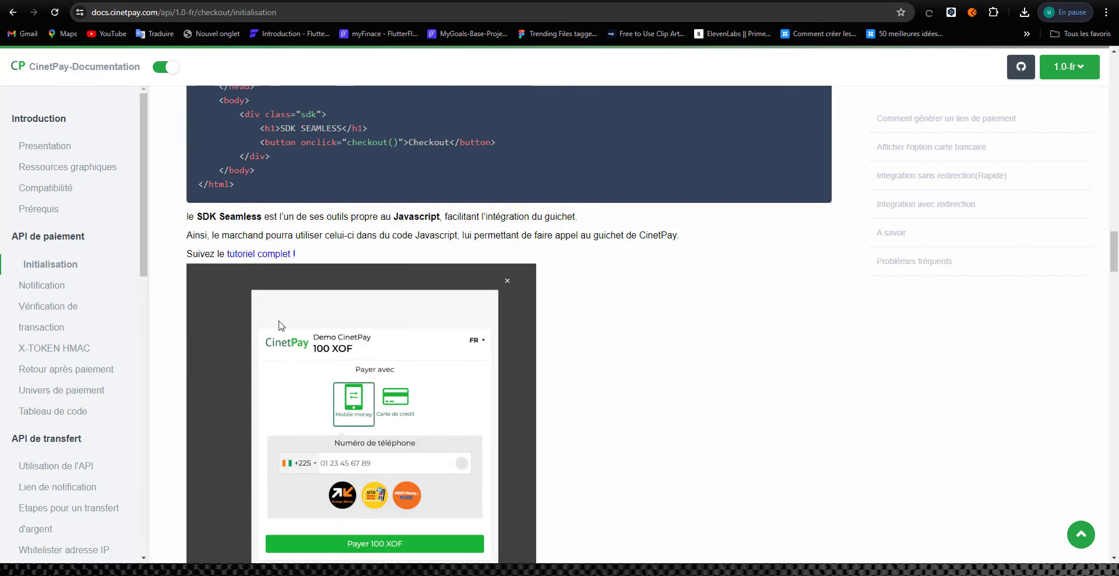
scroll(279, 320, "down", 1)
scroll(279, 321, "up", 6)
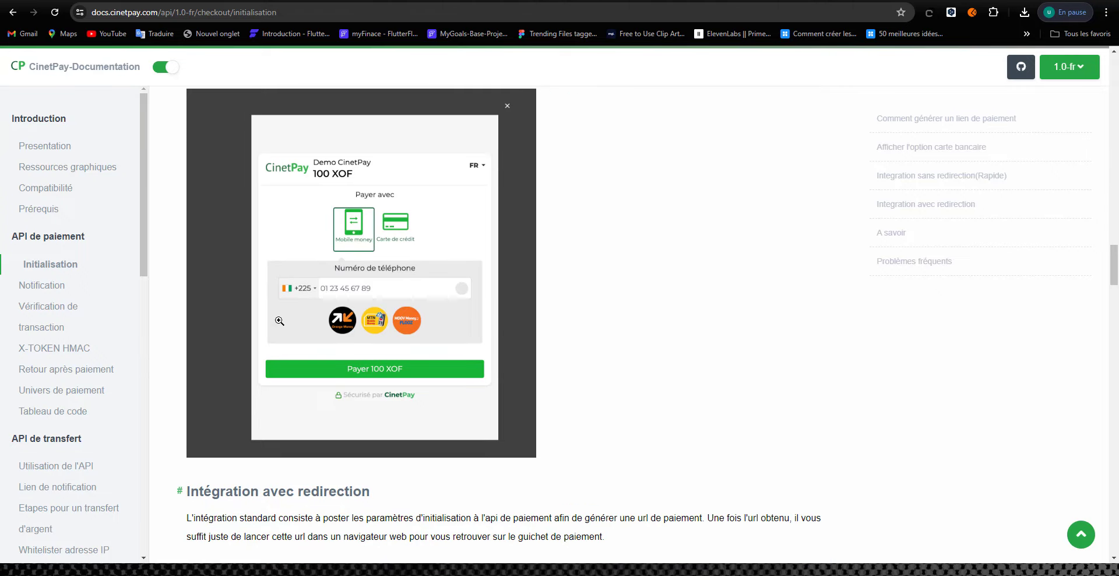
Examine the integration with redirection section, covering the JavaScript request example and the sample JSON request.
scroll(283, 323, "down", 1)
scroll(283, 323, "down", 9)
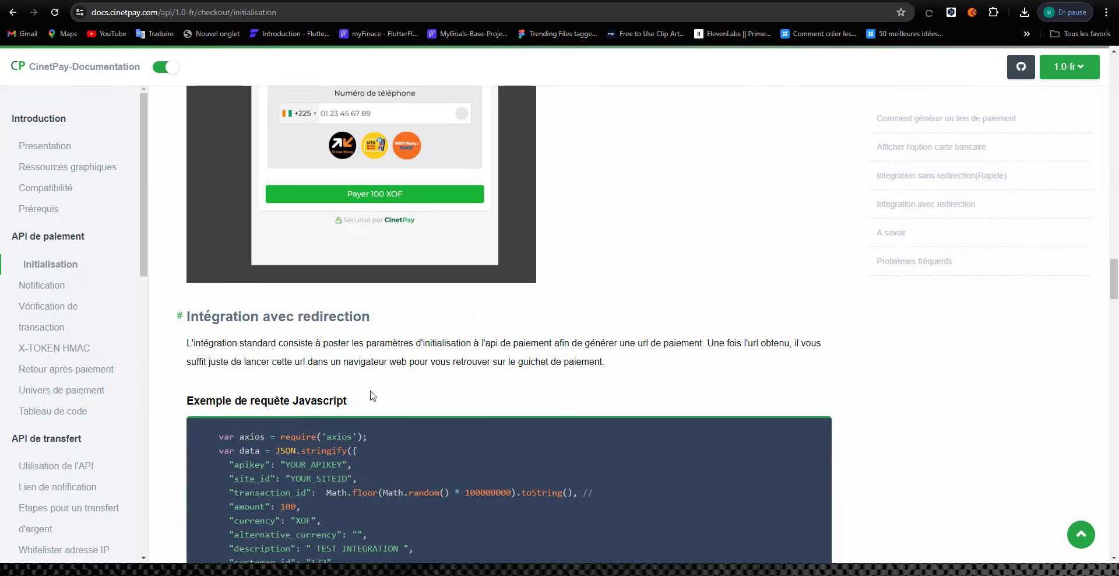
scroll(373, 392, "down", 3)
scroll(374, 392, "up", 3)
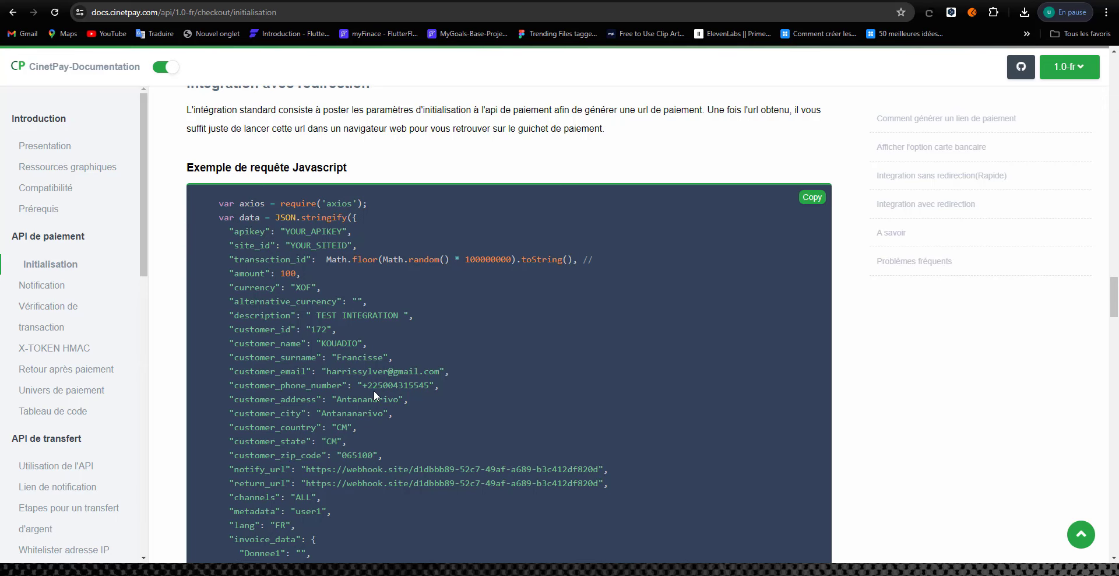
scroll(373, 390, "down", 12)
scroll(374, 390, "down", 8)
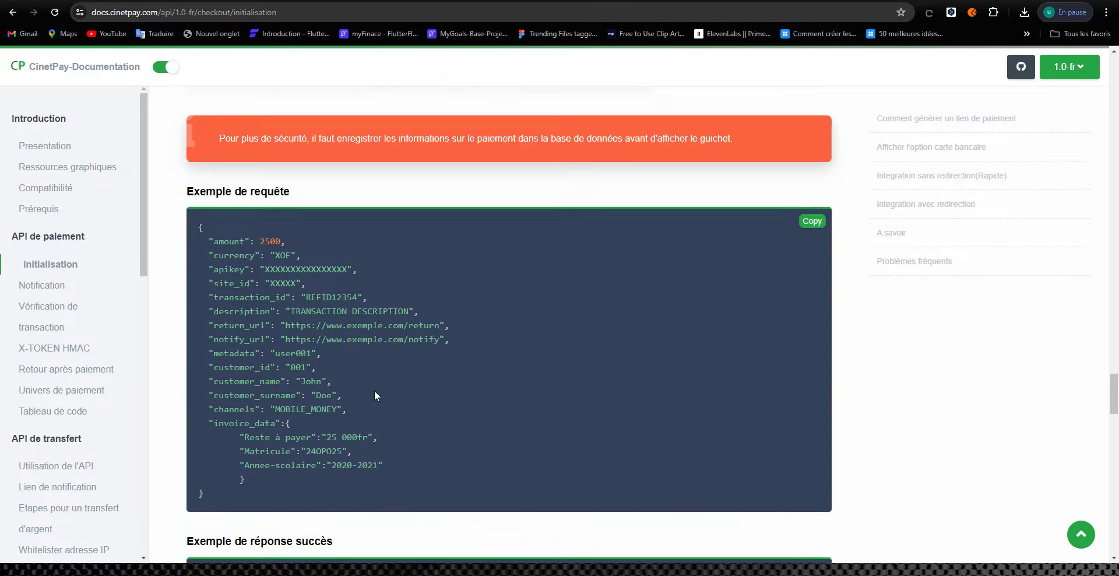
scroll(375, 389, "up", 1)
scroll(367, 388, "down", 1)
Highlight the payment_url key in the success response example and select its complete URL value.
scroll(386, 405, "down", 6)
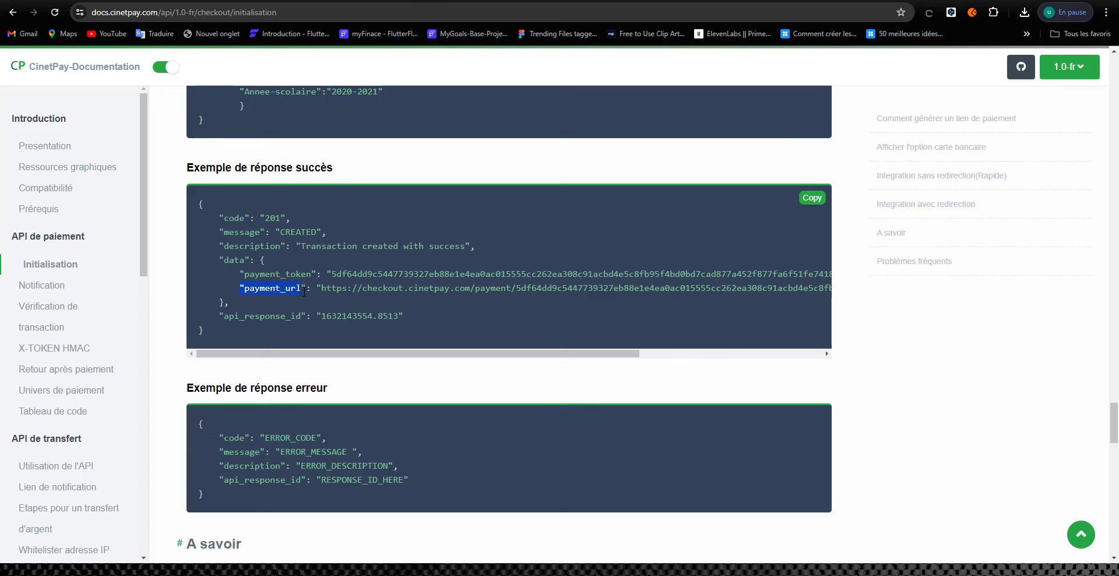
scroll(256, 297, "right", 3)
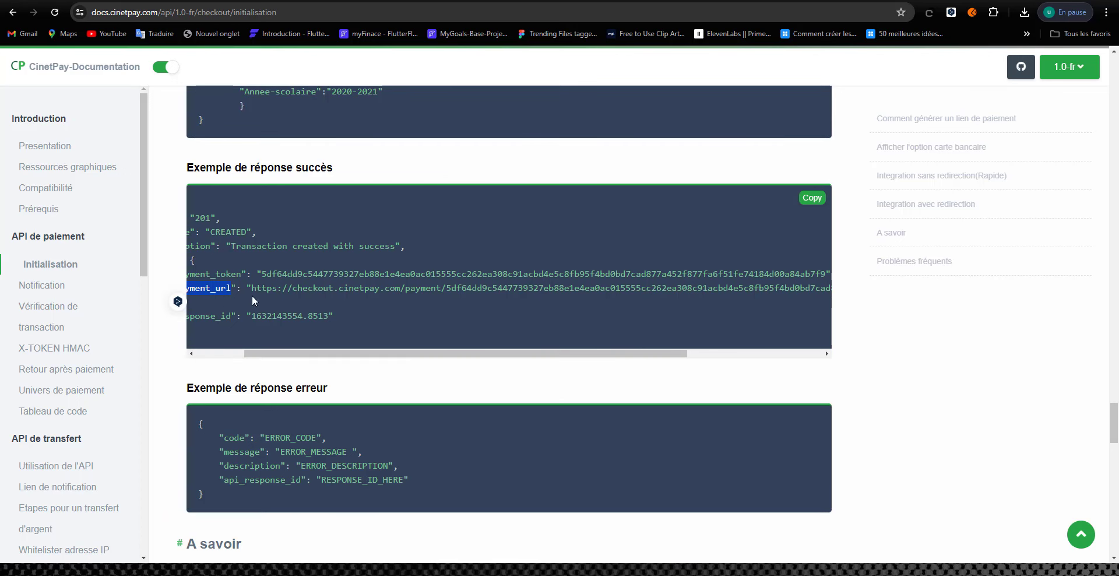
left_click(254, 292)
left_click_drag(253, 289, 804, 297)
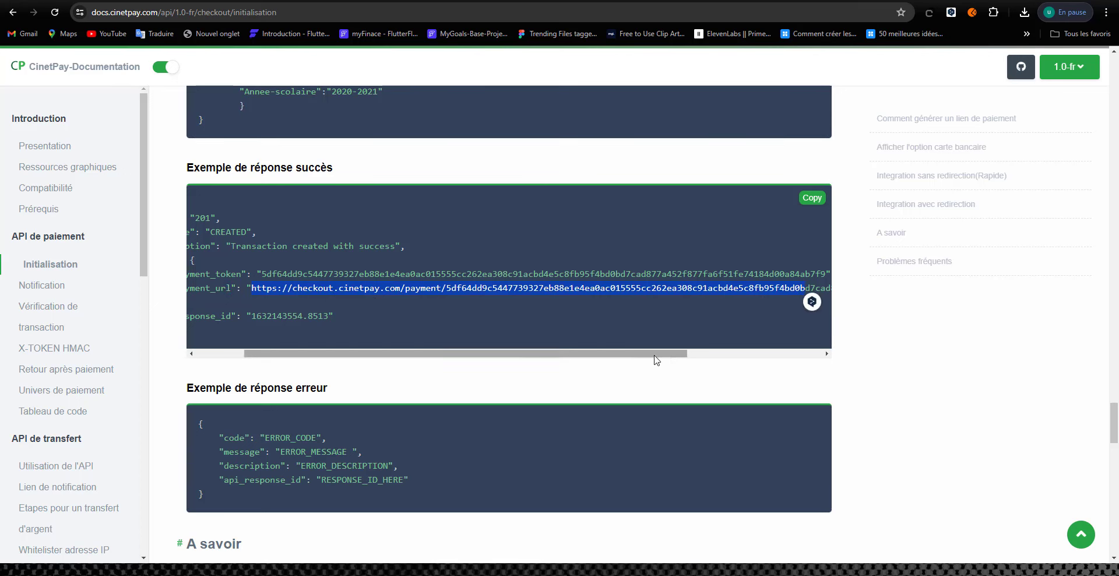
left_click_drag(654, 354, 872, 369)
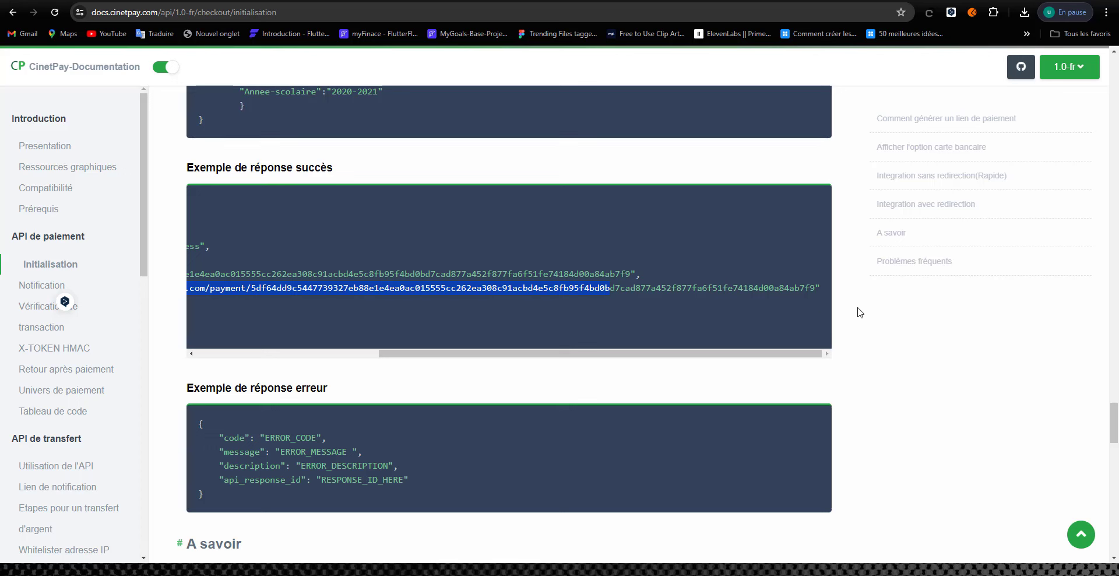
left_click_drag(815, 287, 272, 289)
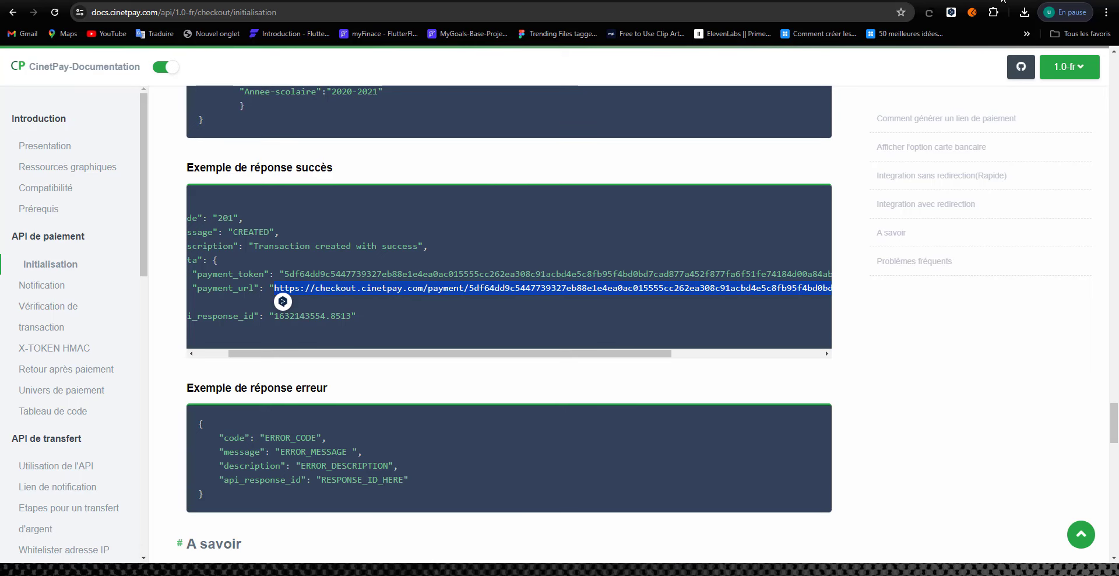
Open the sample payment URL in a new browser tab and return to the CinetPay documentation.
key("ctrl+t")
key("ctrl+v")
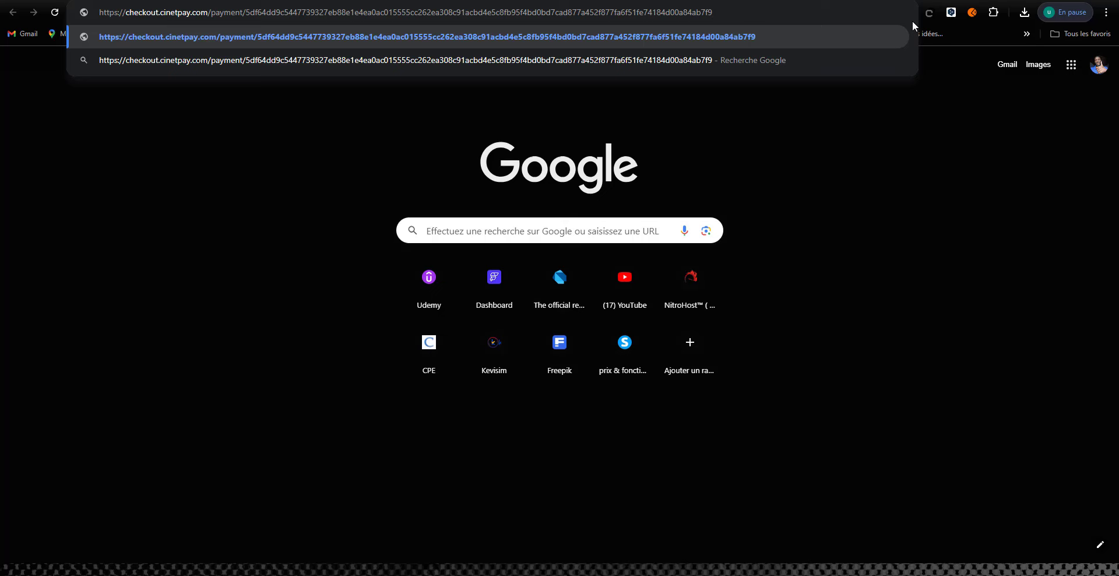
key("Return")
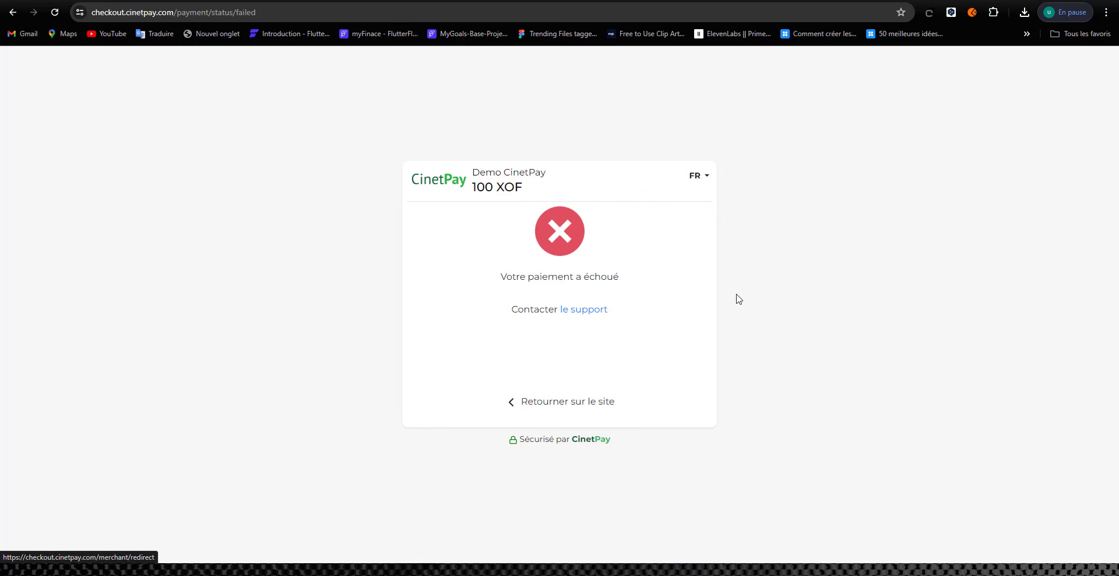
key("ctrl+shift+Tab")
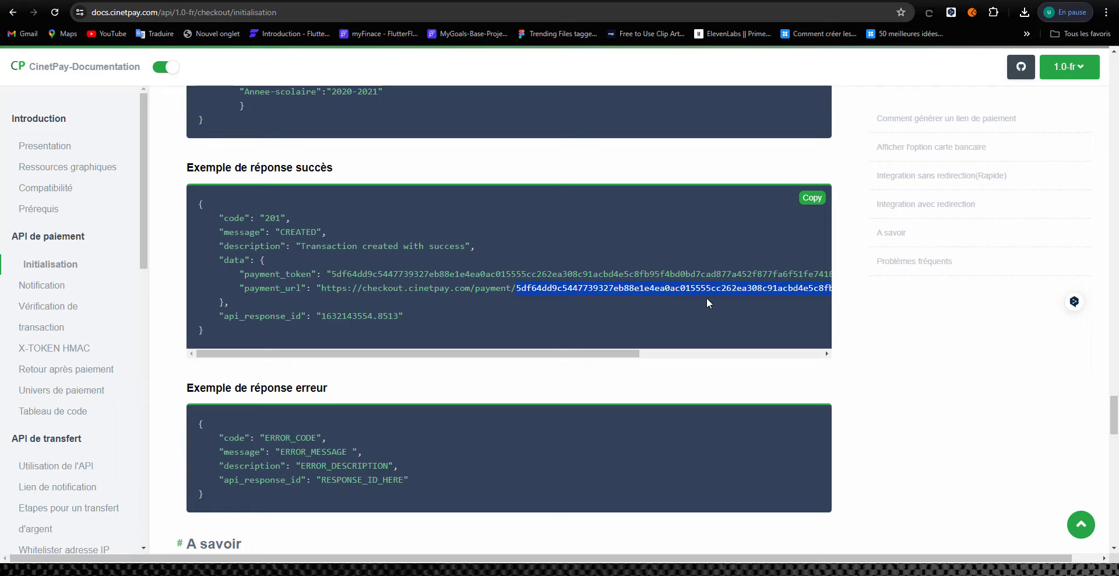
Examine the CinetPay Demo checkout illustration and the text explaining how to launch the payment URL.
scroll(702, 291, "up", 12)
scroll(699, 291, "up", 6)
scroll(433, 121, "down", 5)
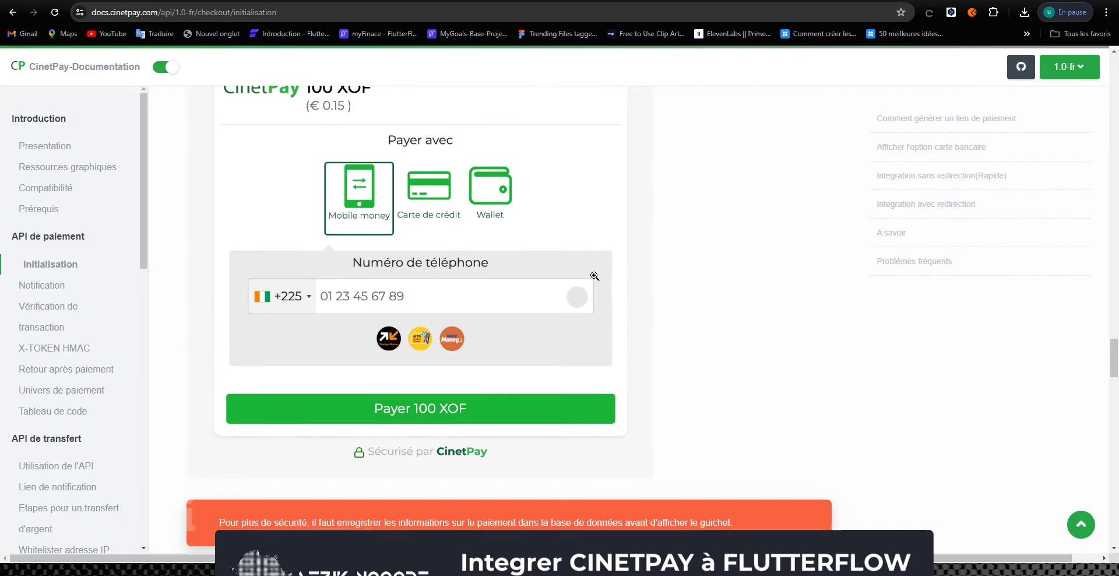
scroll(434, 134, "up", 1)
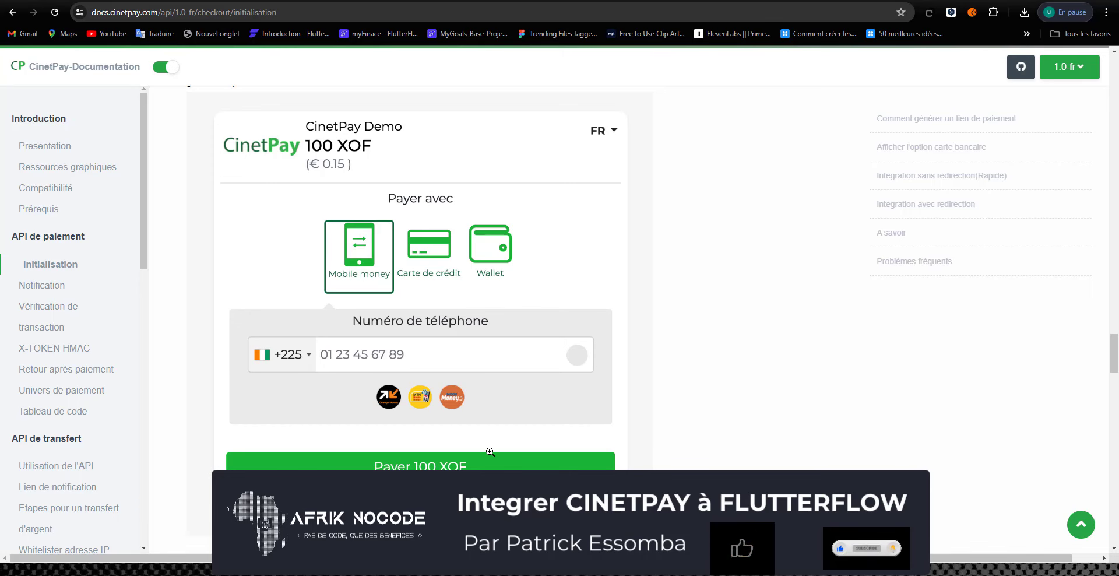
scroll(504, 292, "up", 3)
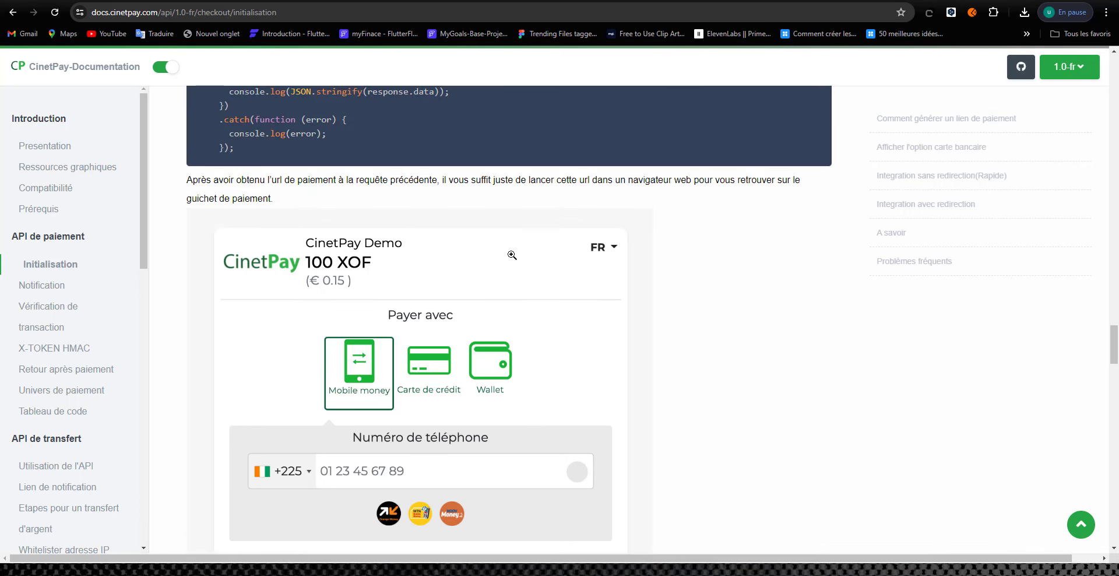
scroll(462, 287, "down", 4)
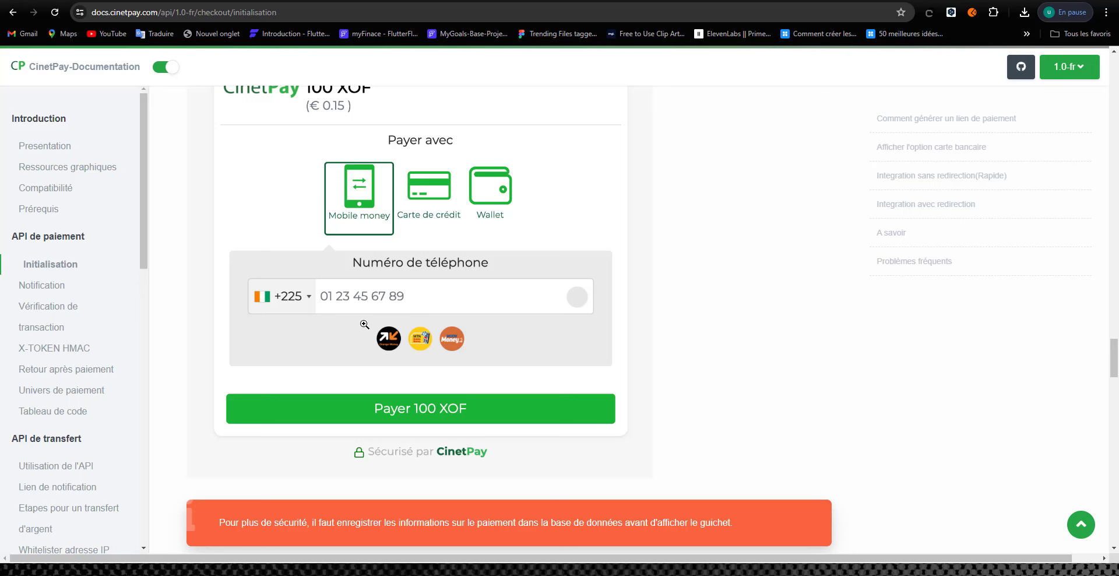
scroll(364, 323, "up", 15)
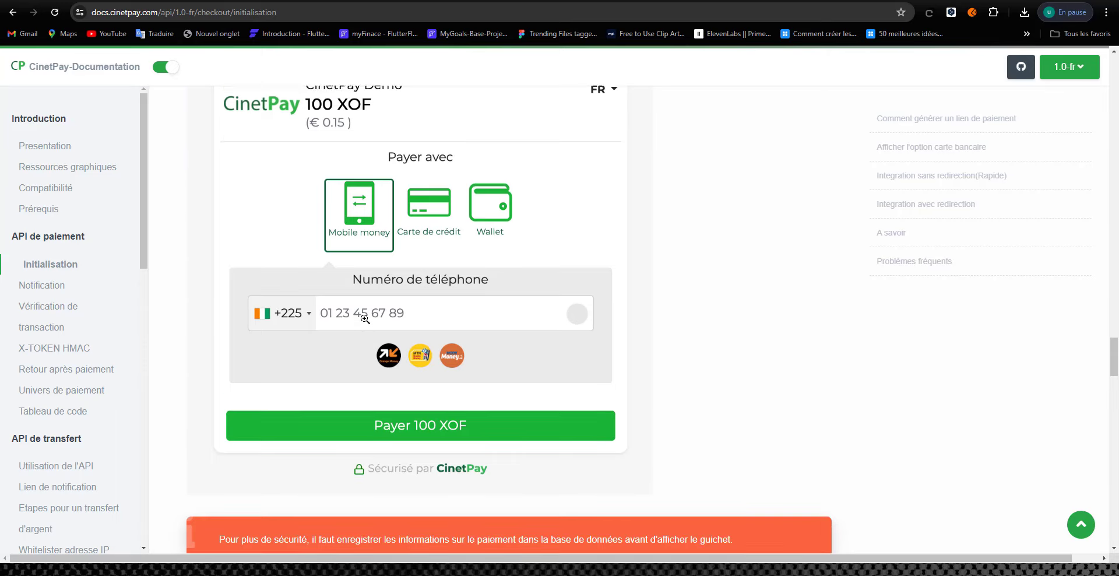
scroll(365, 318, "up", 20)
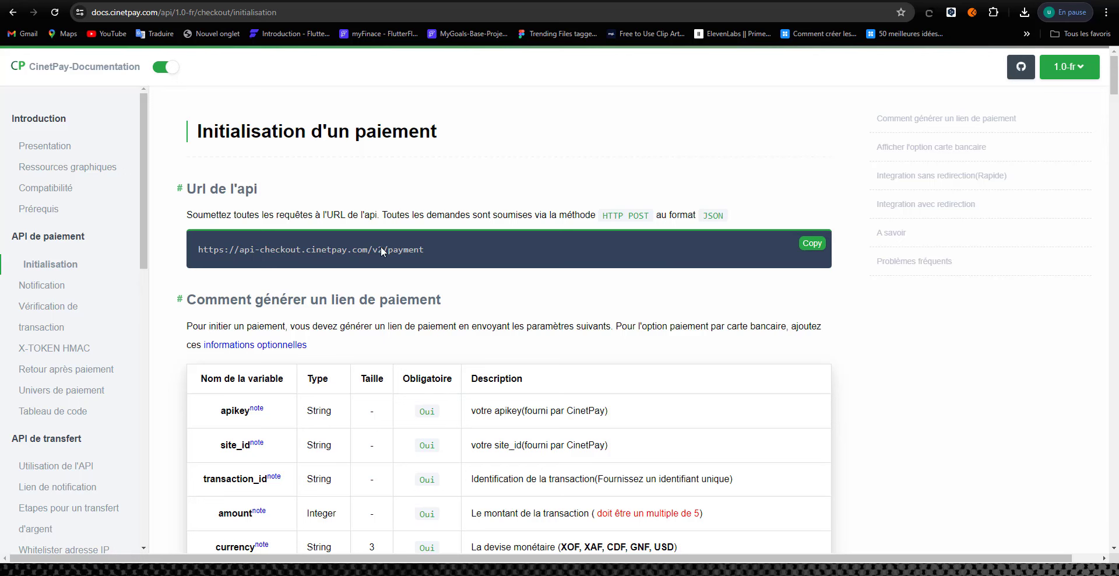
left_click(813, 244)
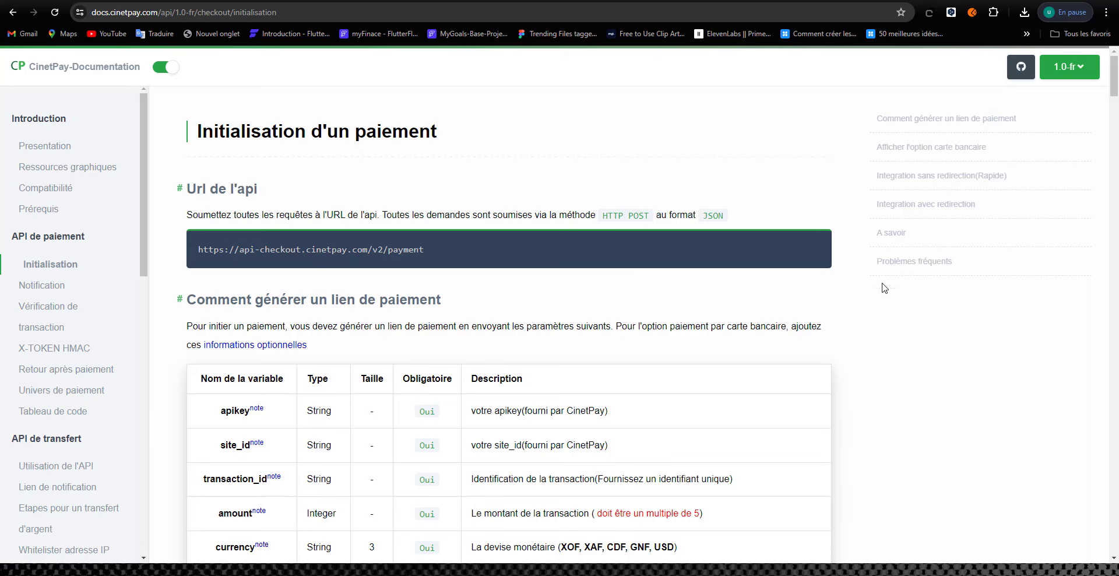
Switch to FlutterFlow in a new browser tab and open the CinetPayIntergration project.
key("ctrl+t")
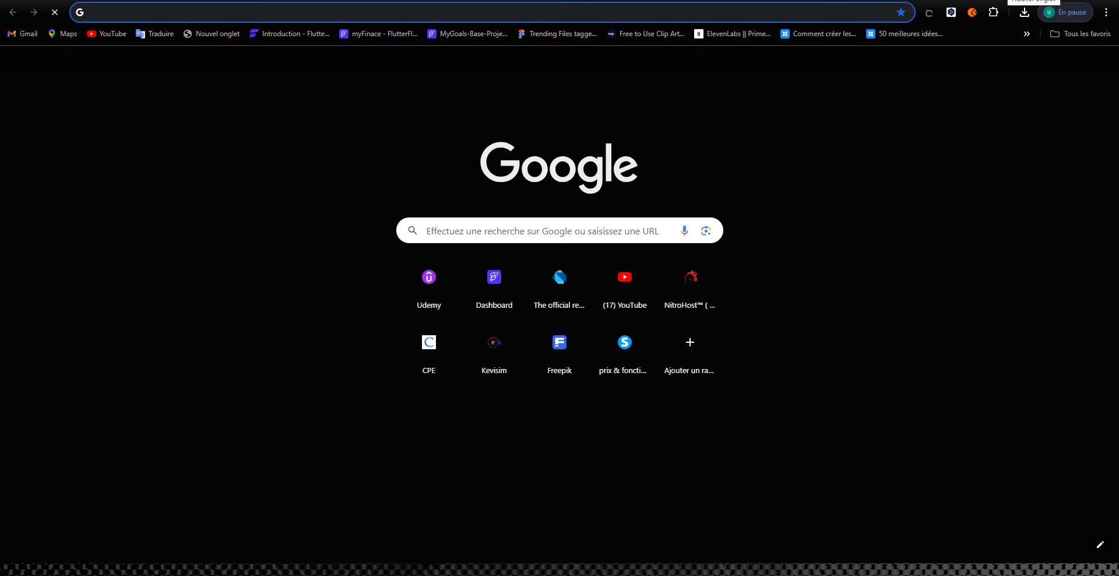
type("ap")
key("Return")
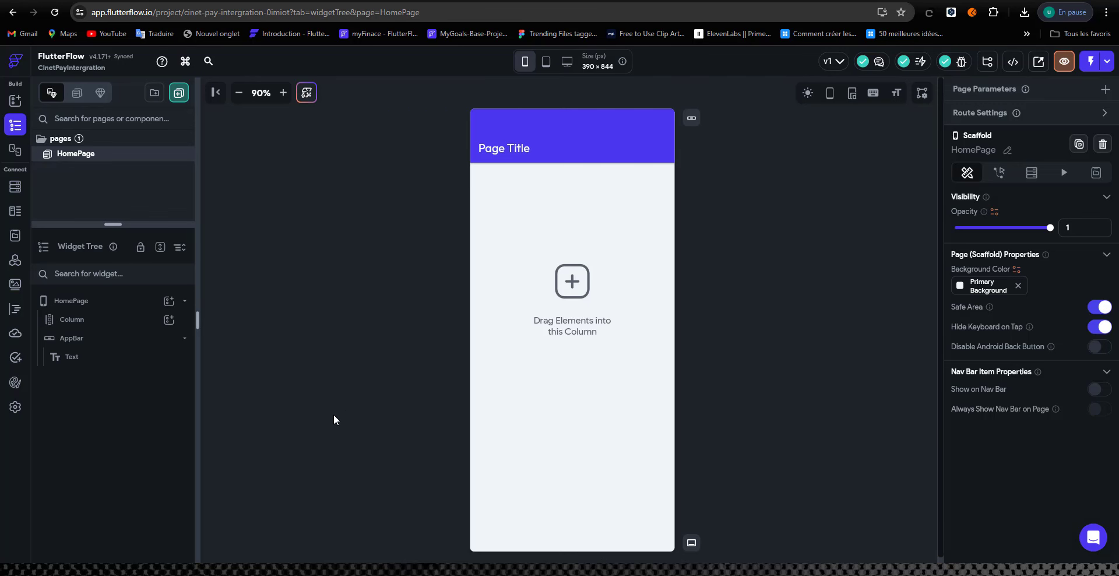
Create a new API call named initilisation that uses the POST method.
left_click(16, 260)
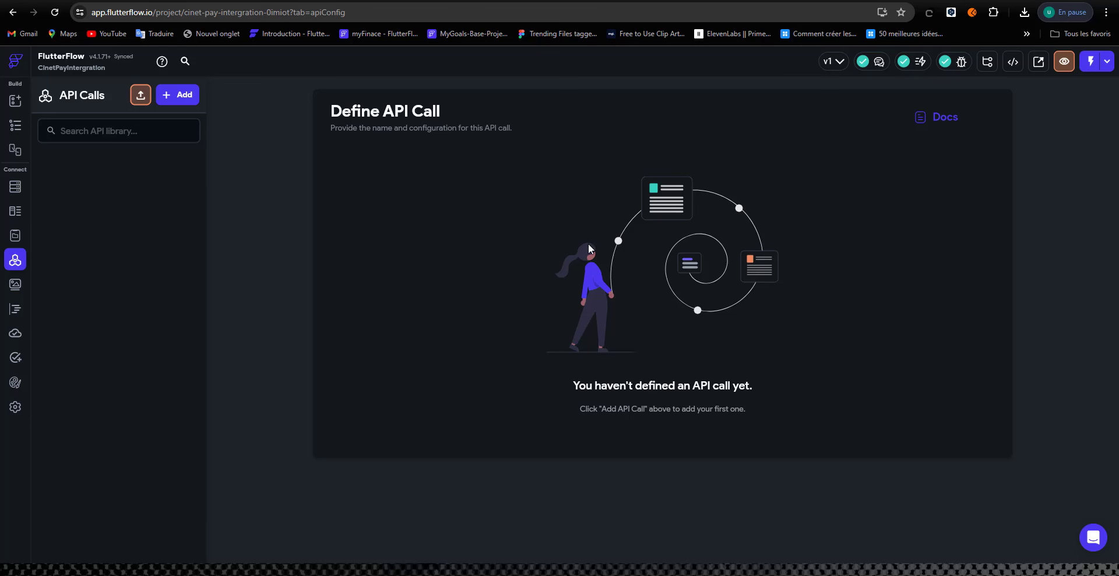
left_click(166, 95)
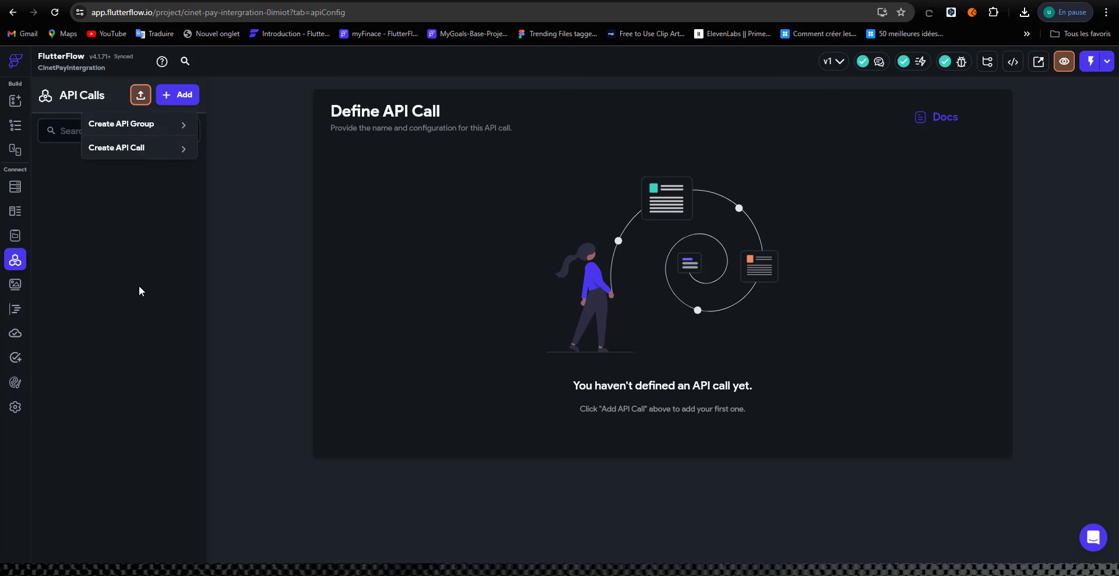
left_click(137, 148)
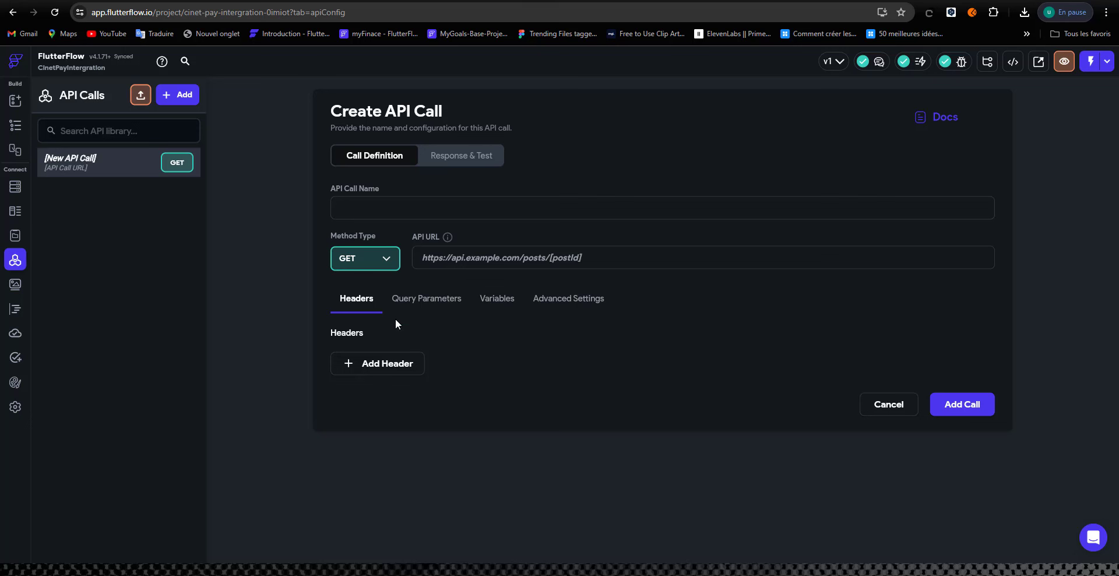
left_click(378, 263)
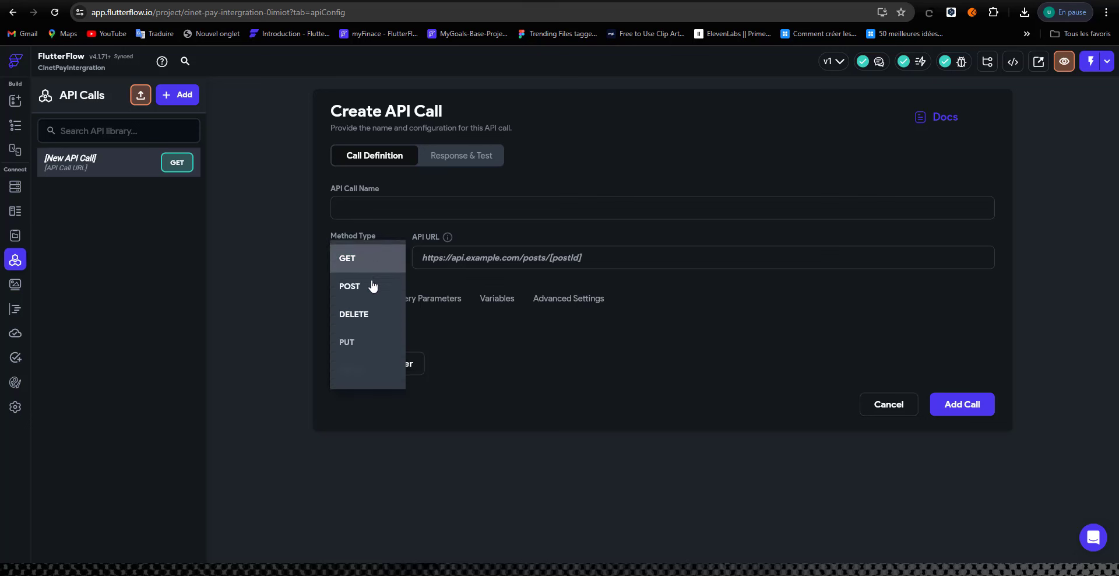
left_click(373, 286)
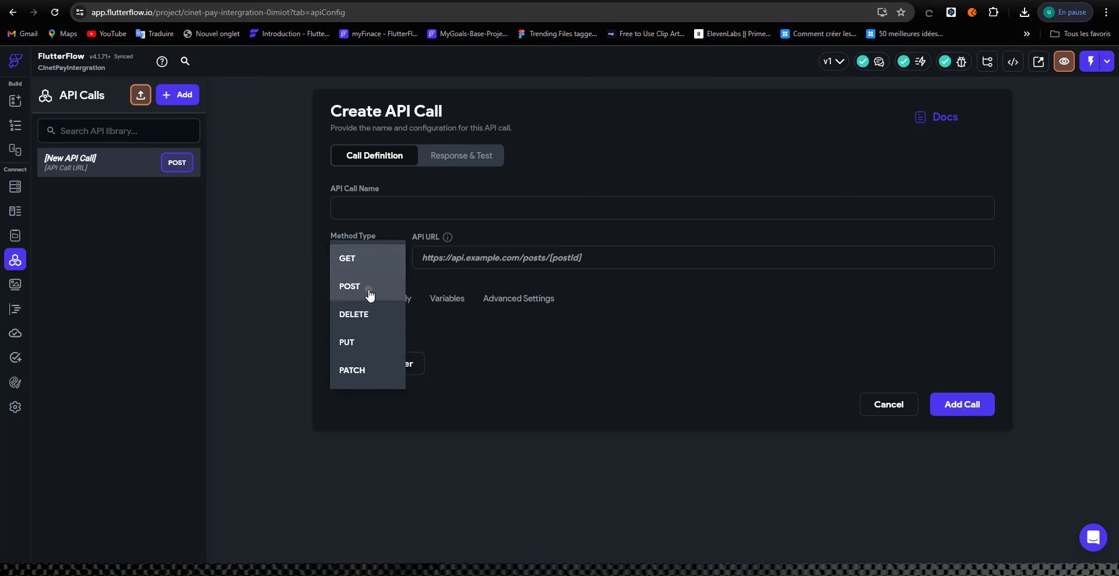
left_click(404, 210)
type("in")
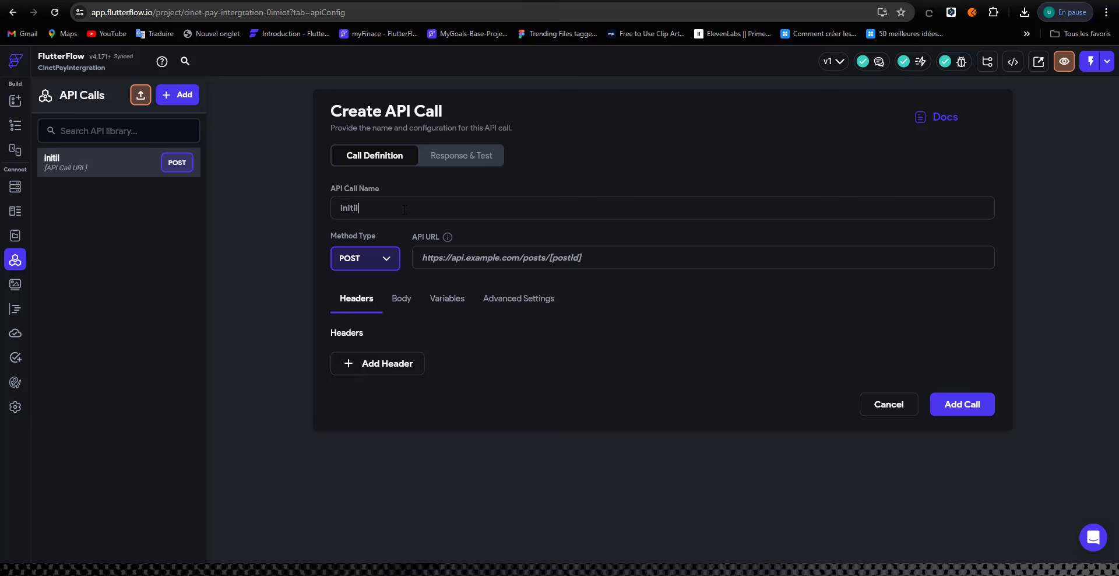
type("itilisation")
key("ctrl+Tab")
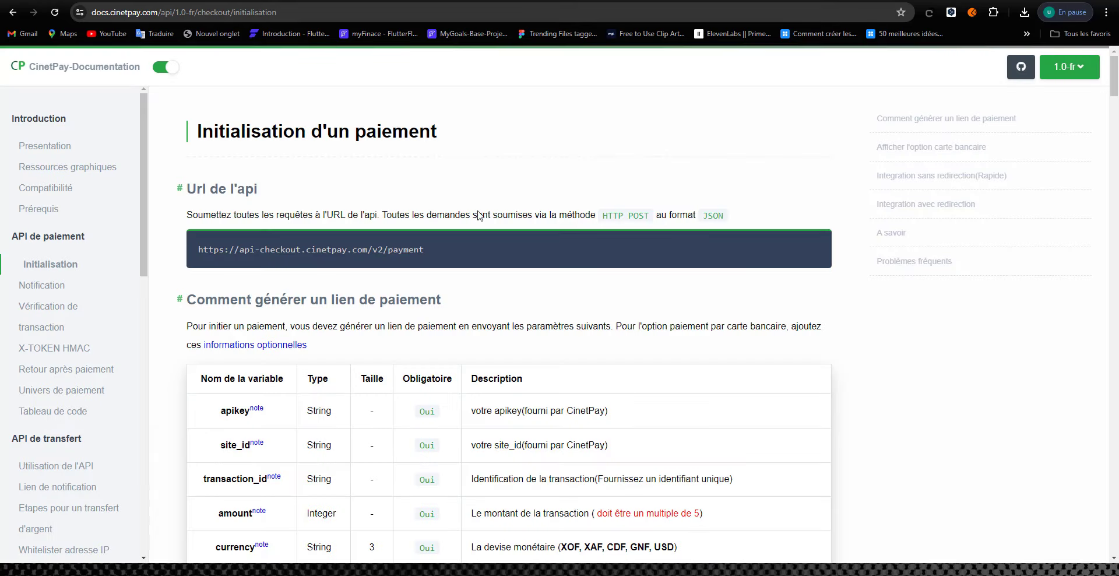
left_click(808, 242)
key("ctrl+shift+Tab")
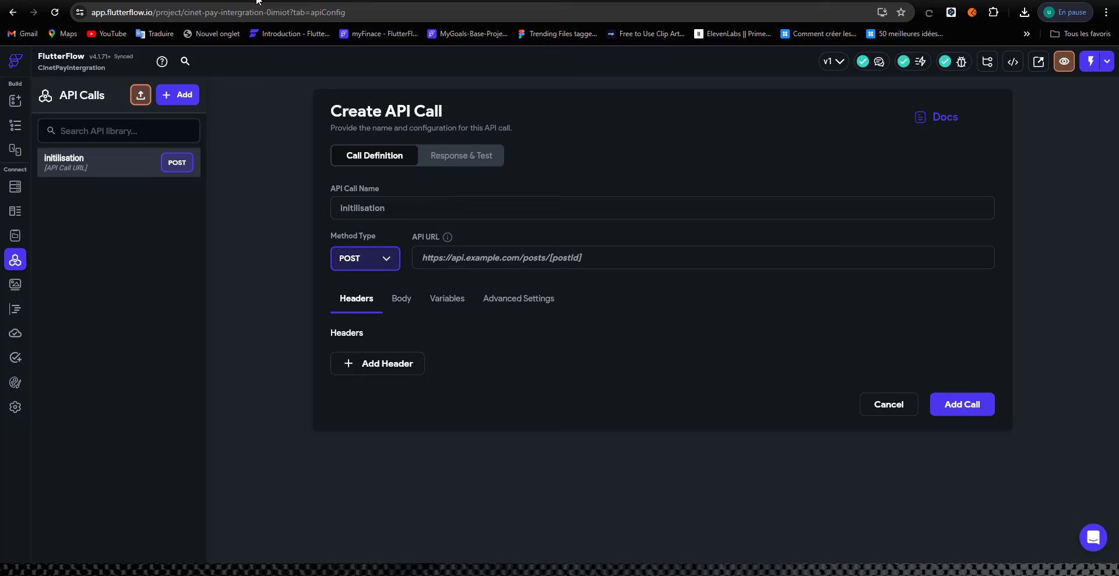
key("ctrl+v")
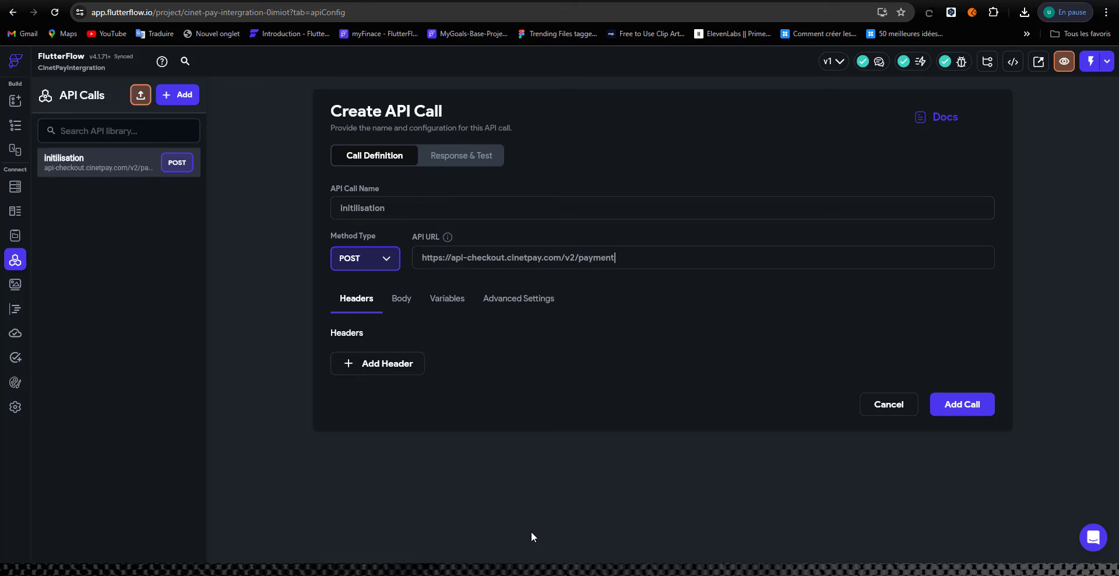
Set the call's body type to JSON and open an empty line between the braces.
left_click(400, 300)
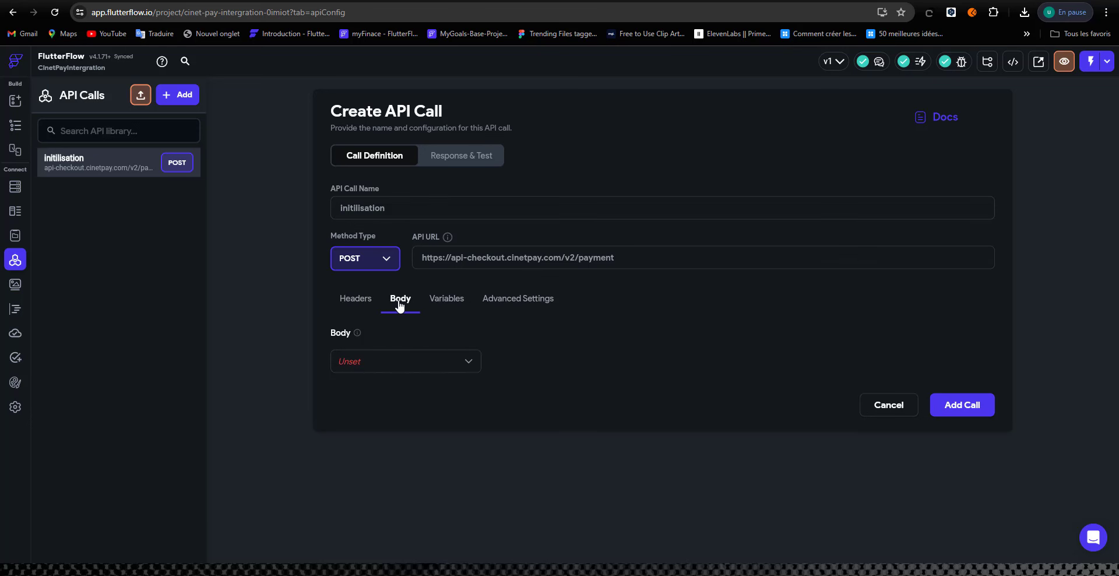
left_click(398, 373)
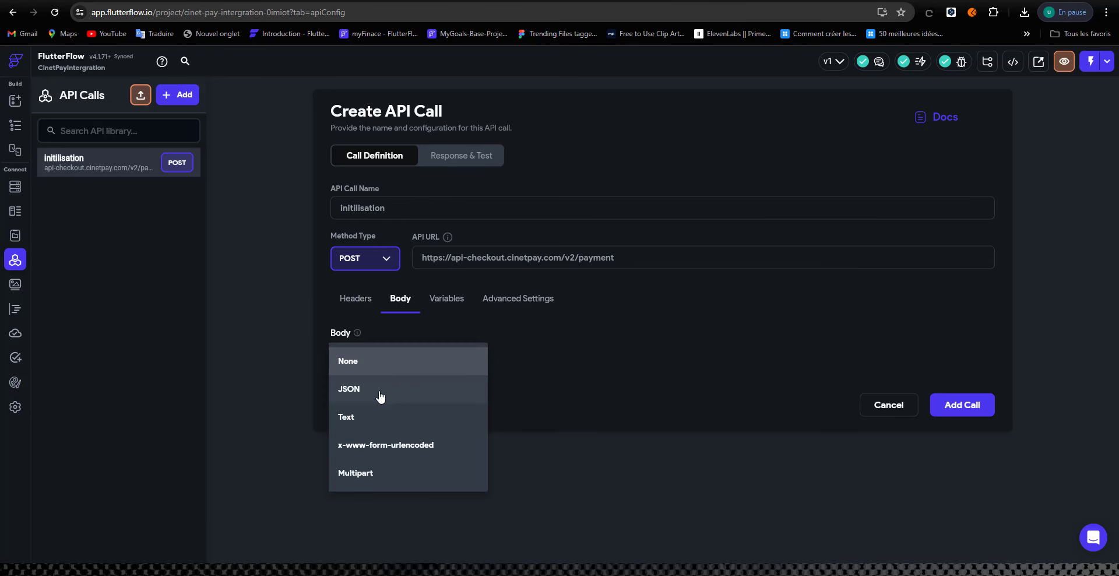
left_click(359, 389)
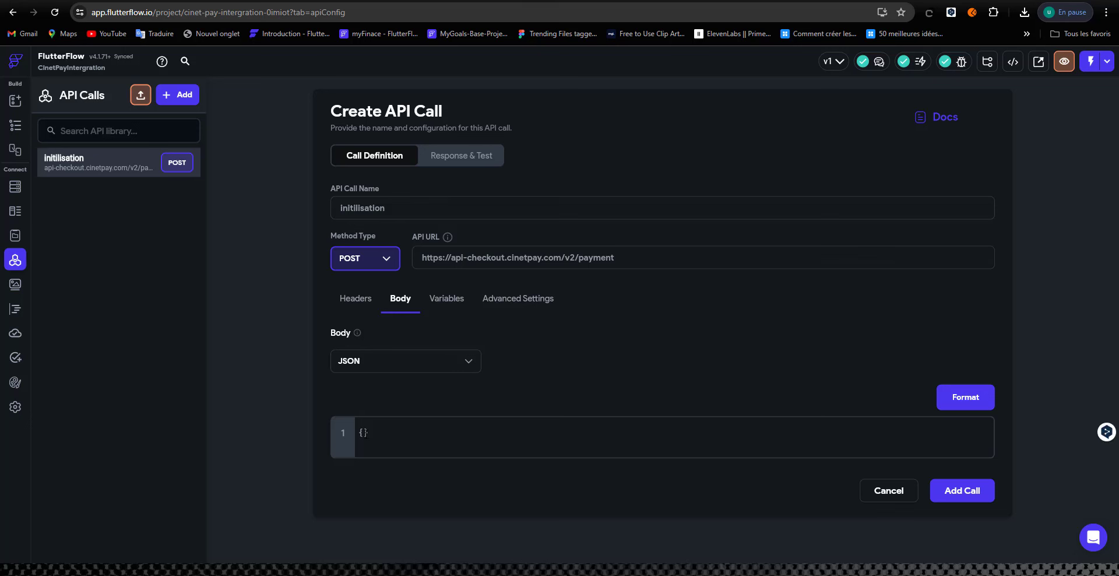
key("Return")
key("Return")
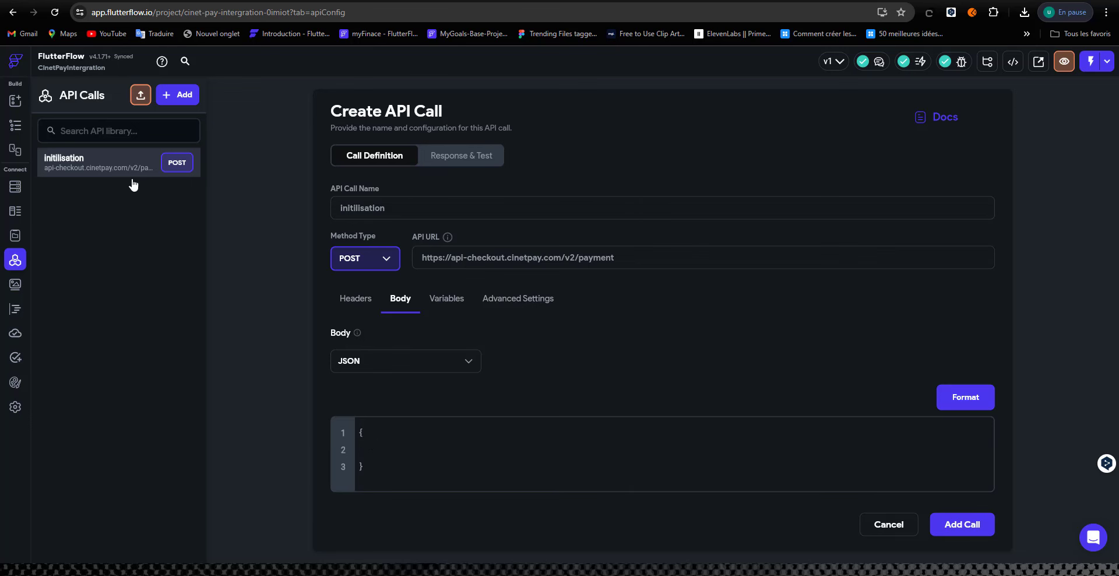
Copy the parameters from apikey through invoice_data in CinetPay's JavaScript request example and paste them inside the braces of the FlutterFlow JSON body.
key("ctrl+Tab")
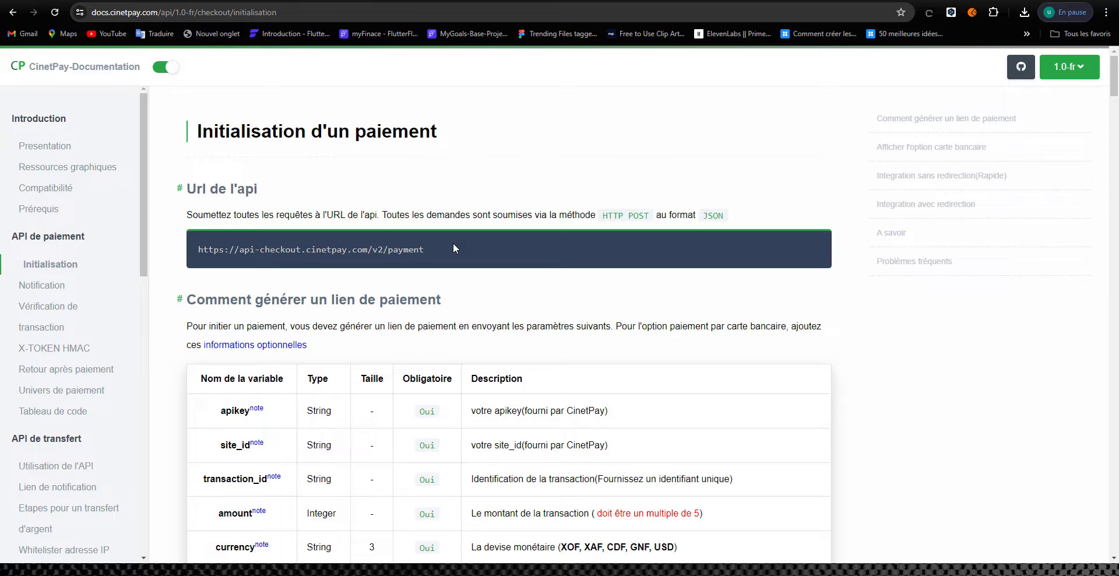
scroll(455, 247, "down", 20)
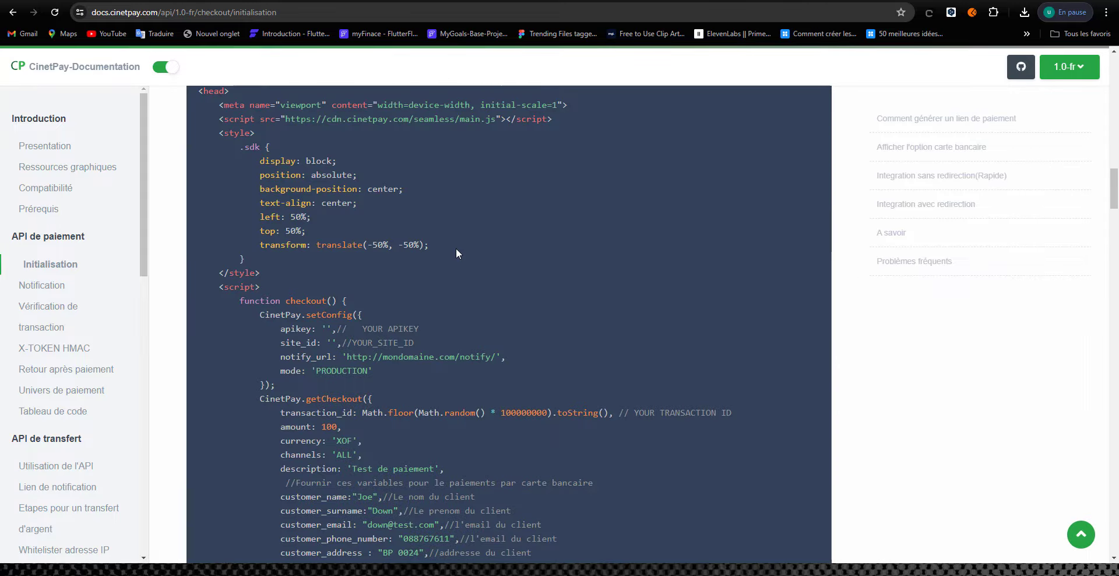
scroll(456, 251, "down", 20)
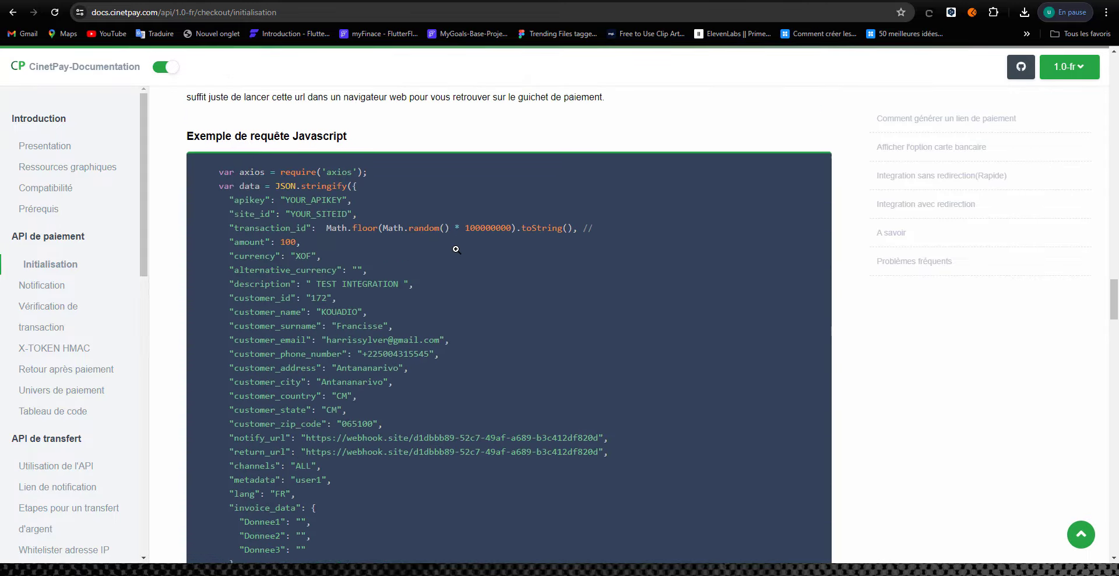
scroll(456, 249, "down", 1)
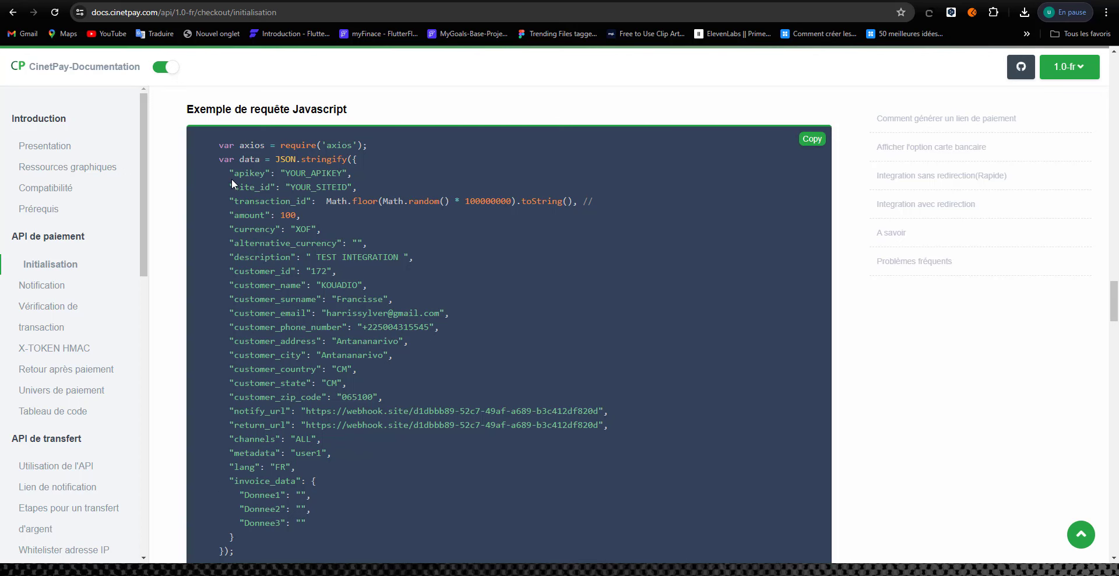
left_click_drag(228, 173, 330, 408)
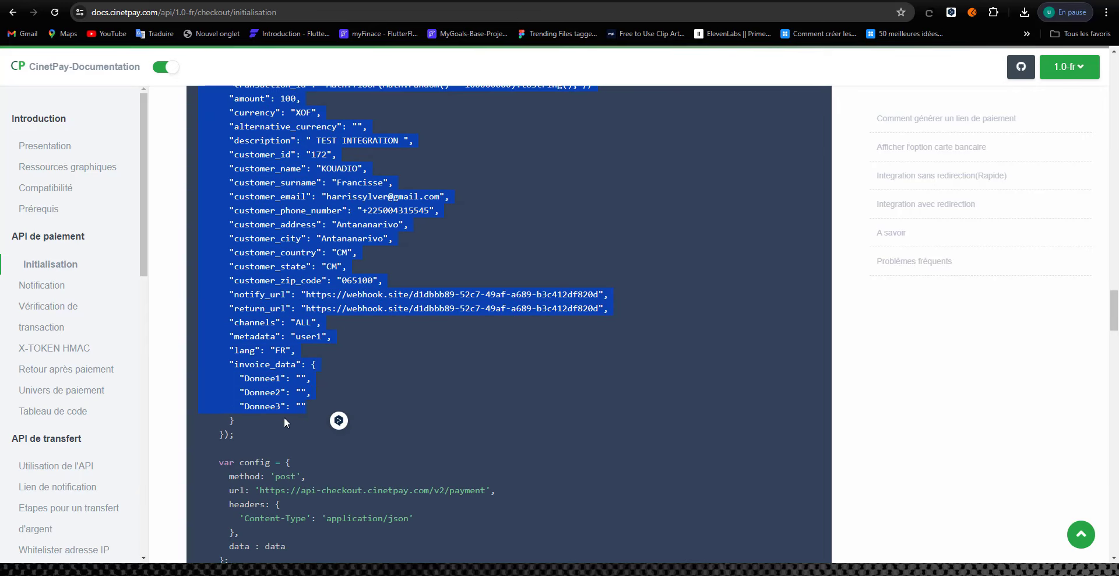
left_click_drag(240, 421, 221, 241)
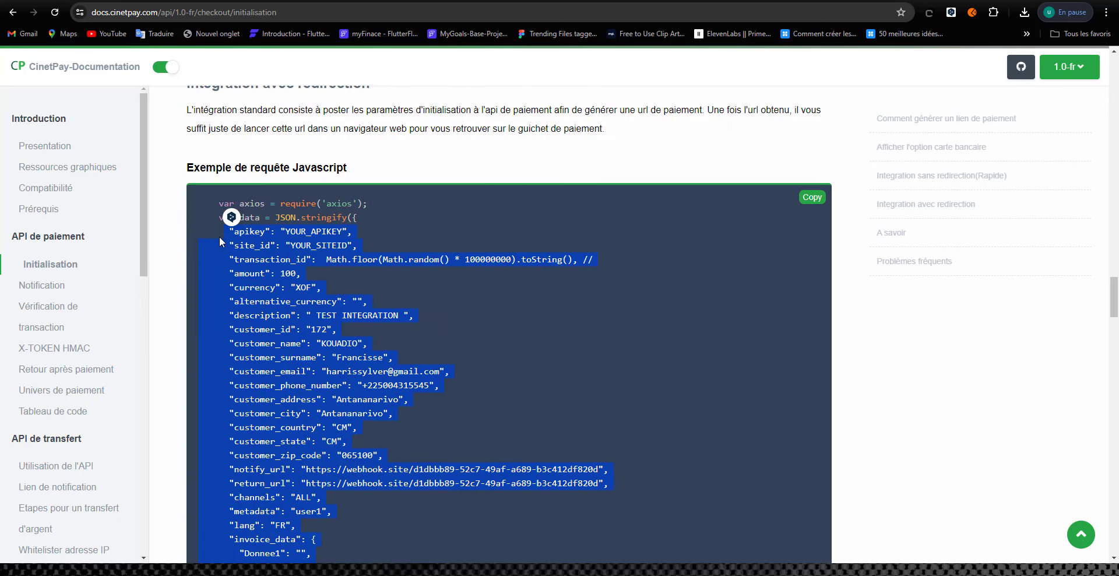
scroll(550, 262, "down", 5)
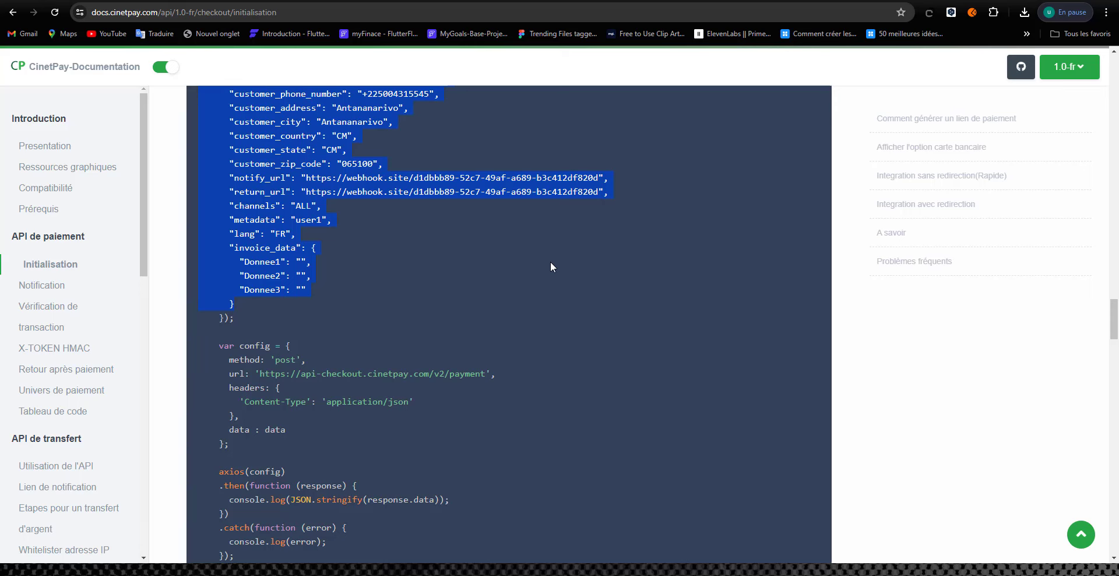
key("alt+Tab")
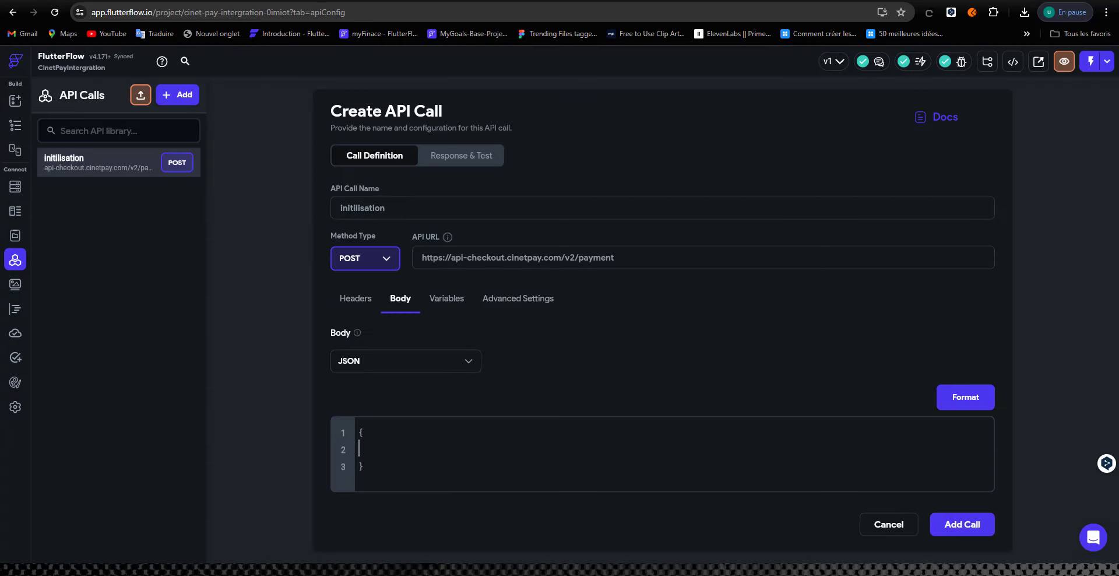
key("ctrl+v")
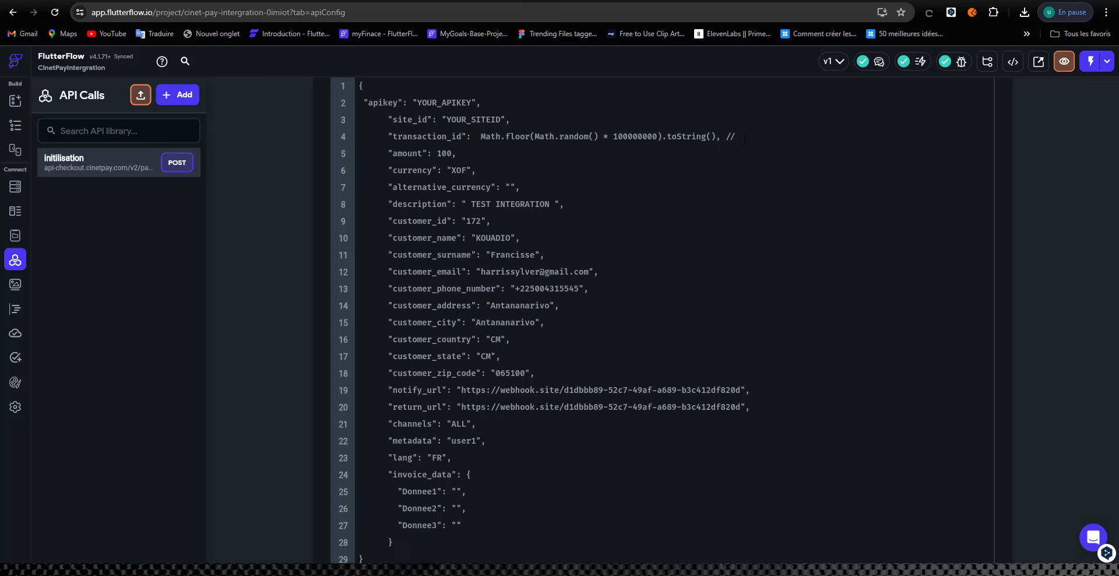
Replace the random-number expression for transaction_id in the JSON body with the string "IHR76".
left_click_drag(744, 138, 481, 136)
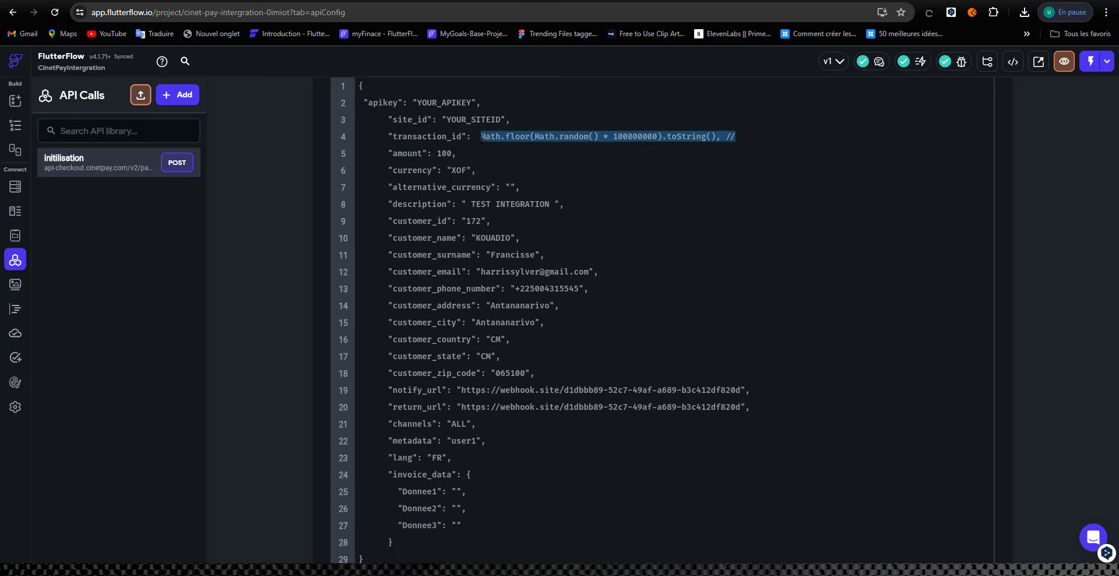
key("BackSpace")
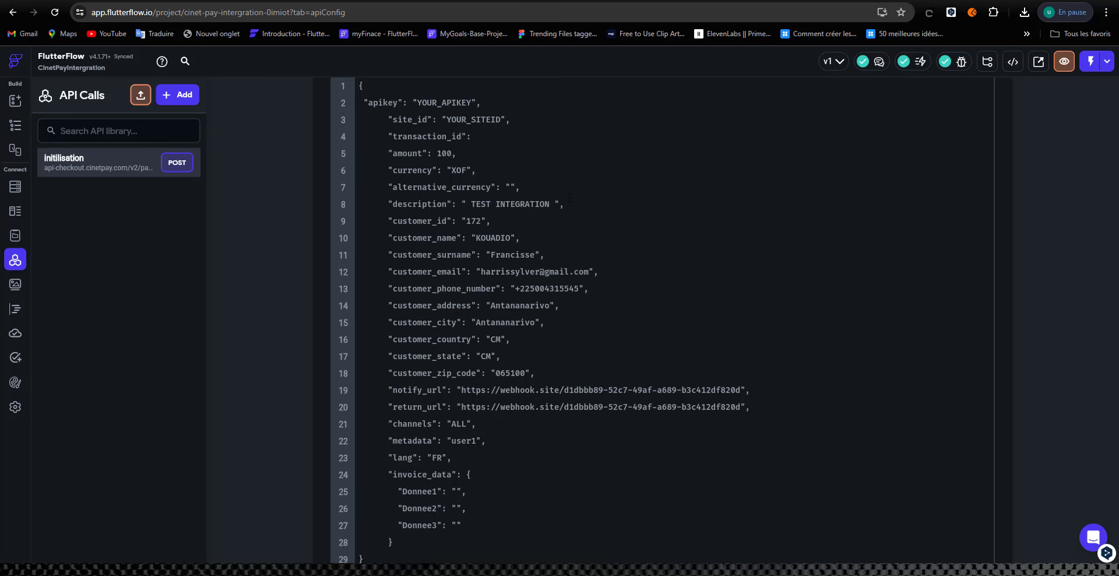
type("\"")
key("BackSpace")
key("BackSpace")
type("\"IHR76\",")
Format the JSON body so its parameters are evenly indented.
scroll(569, 197, "down", 2)
scroll(546, 303, "up", 3)
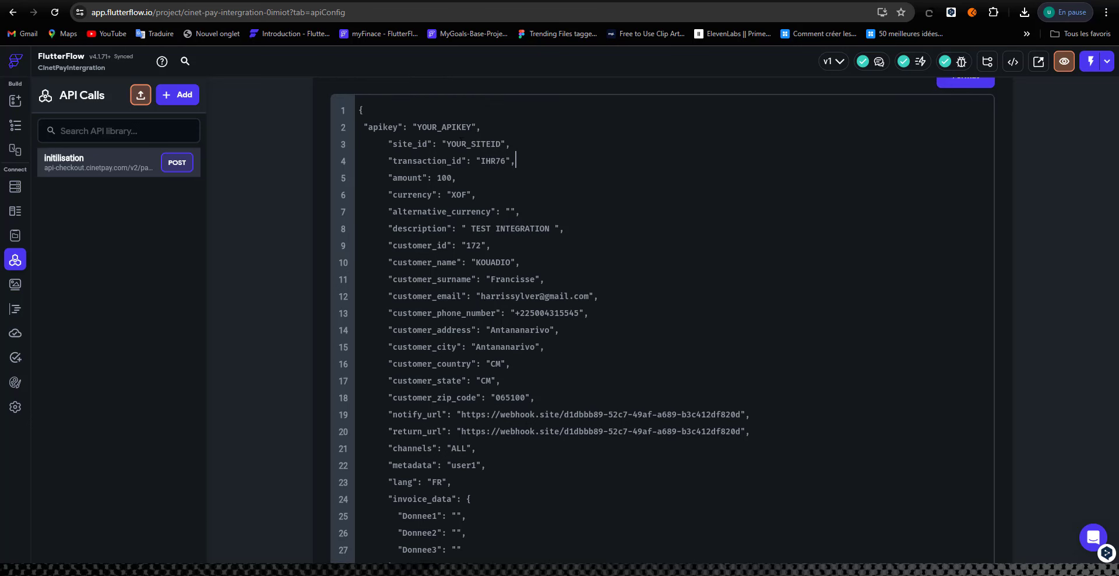
double_click(459, 144)
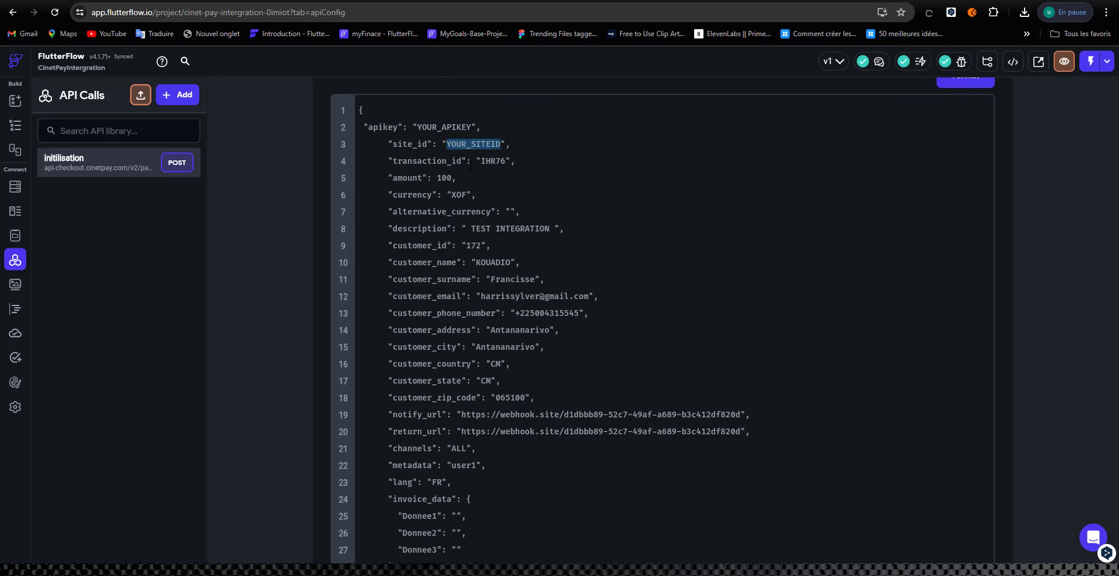
double_click(442, 127)
scroll(593, 238, "down", 5)
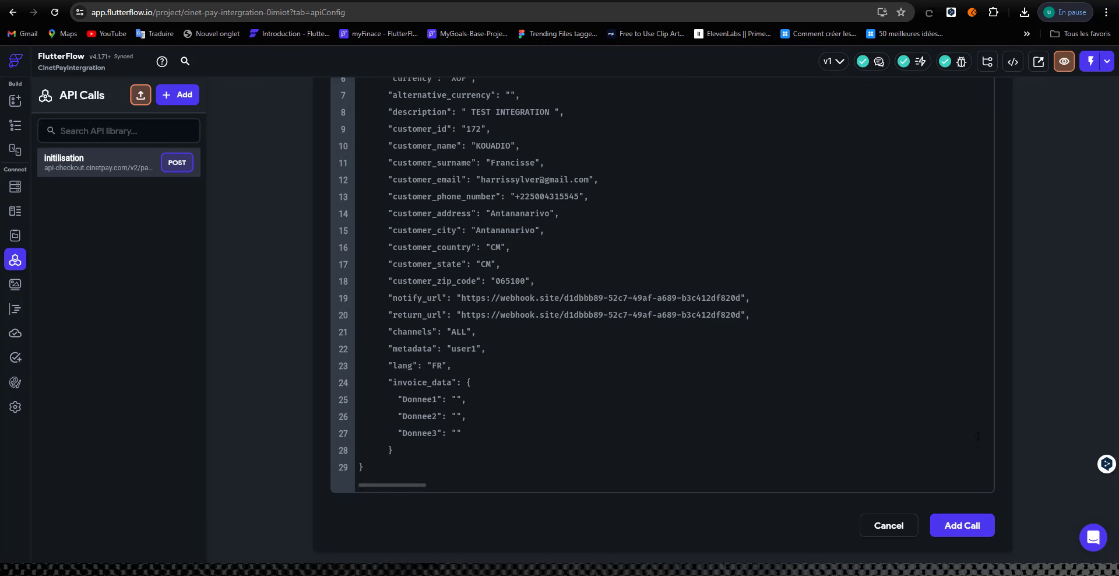
scroll(956, 247, "up", 8)
left_click(956, 247)
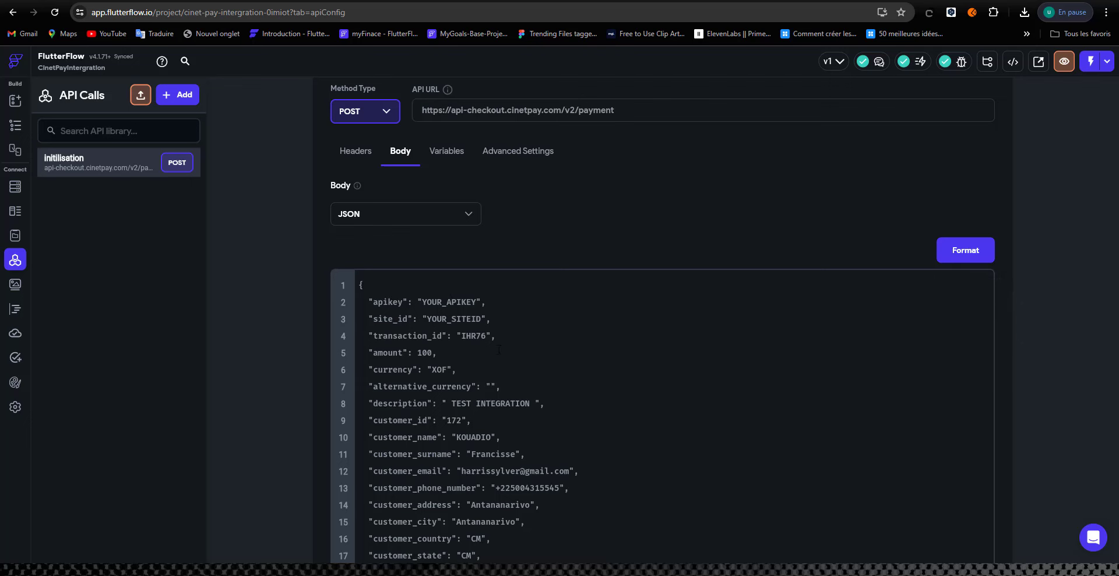
Replace the apikey and site_id placeholders in the JSON body with the account's API key and site ID.
double_click(448, 301)
double_click(453, 319)
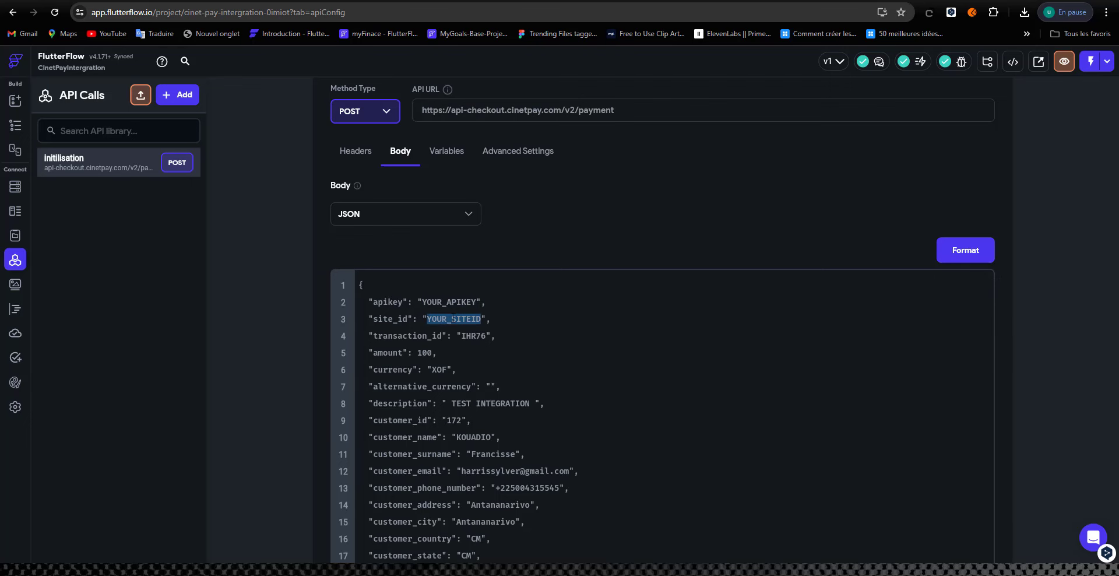
scroll(453, 317, "down", 1)
scroll(583, 408, "down", 5)
scroll(727, 518, "up", 7)
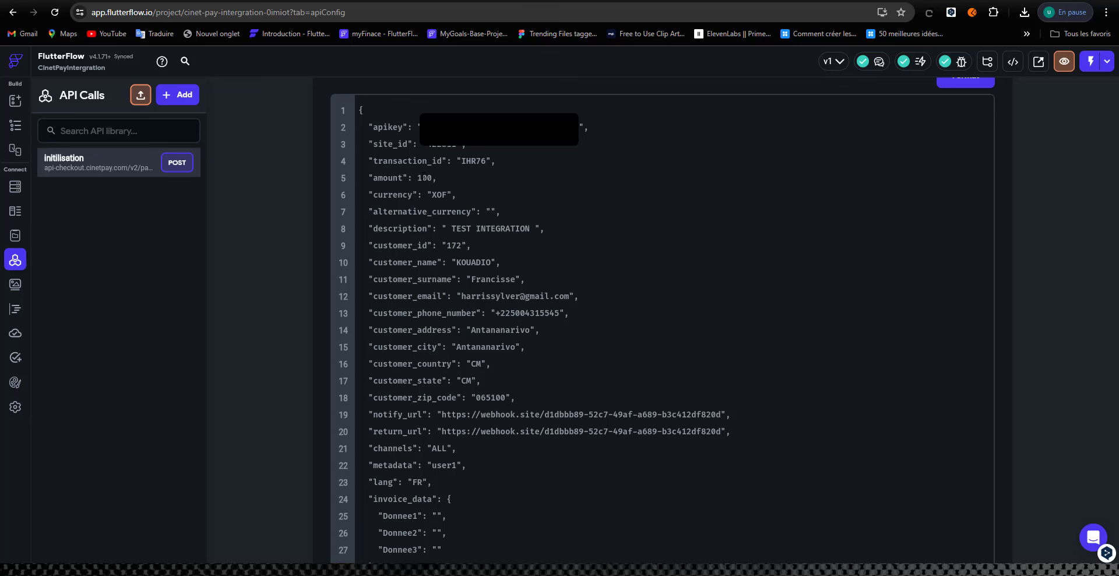
Set the amount in the JSON body to 200.
left_click(422, 177)
key("BackSpace")
type("2")
double_click(483, 296)
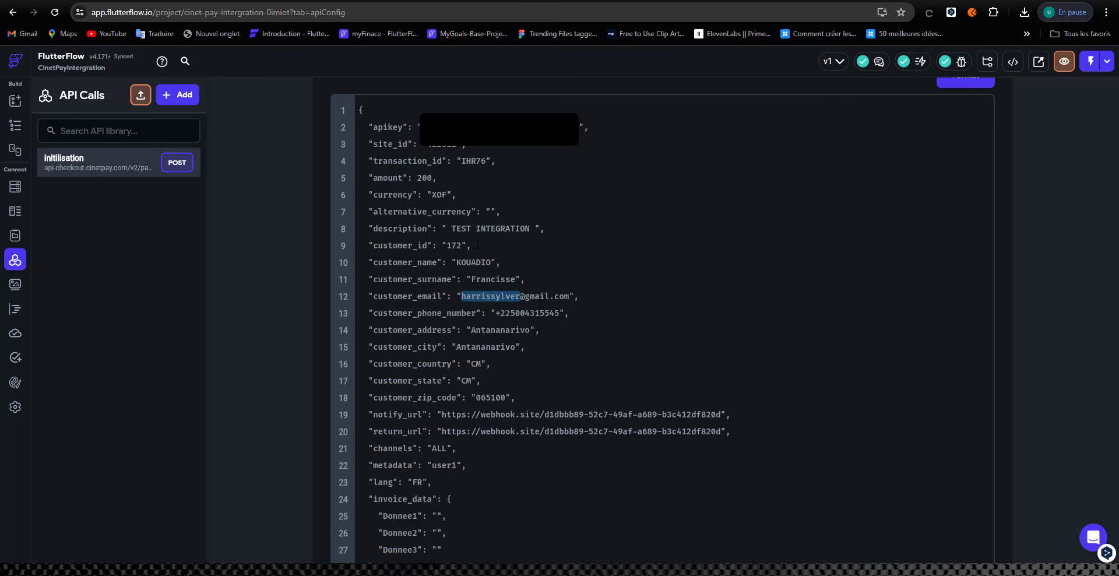
double_click(540, 296)
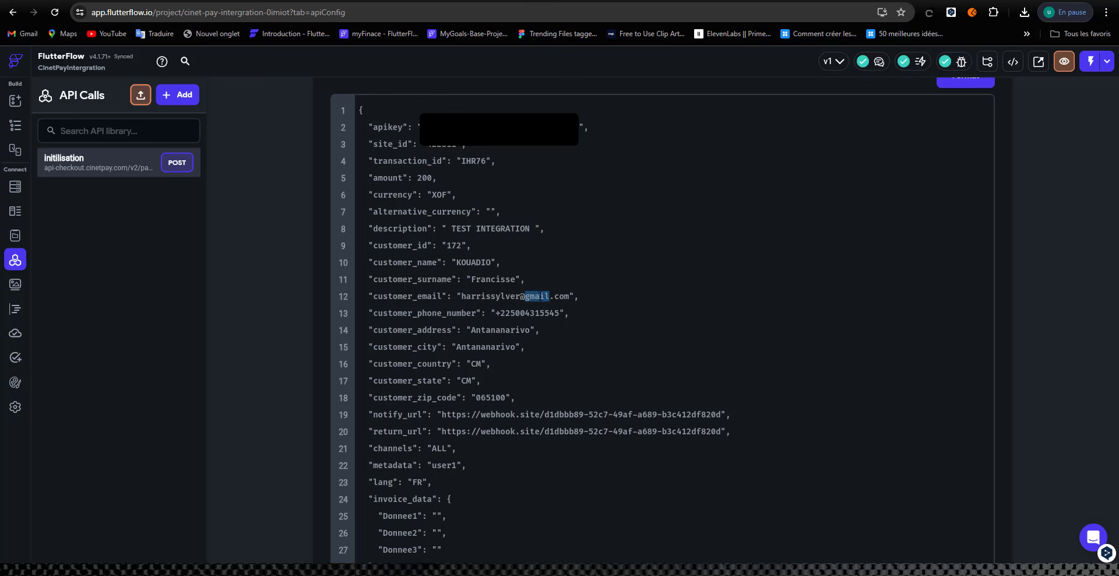
double_click(493, 278)
double_click(475, 260)
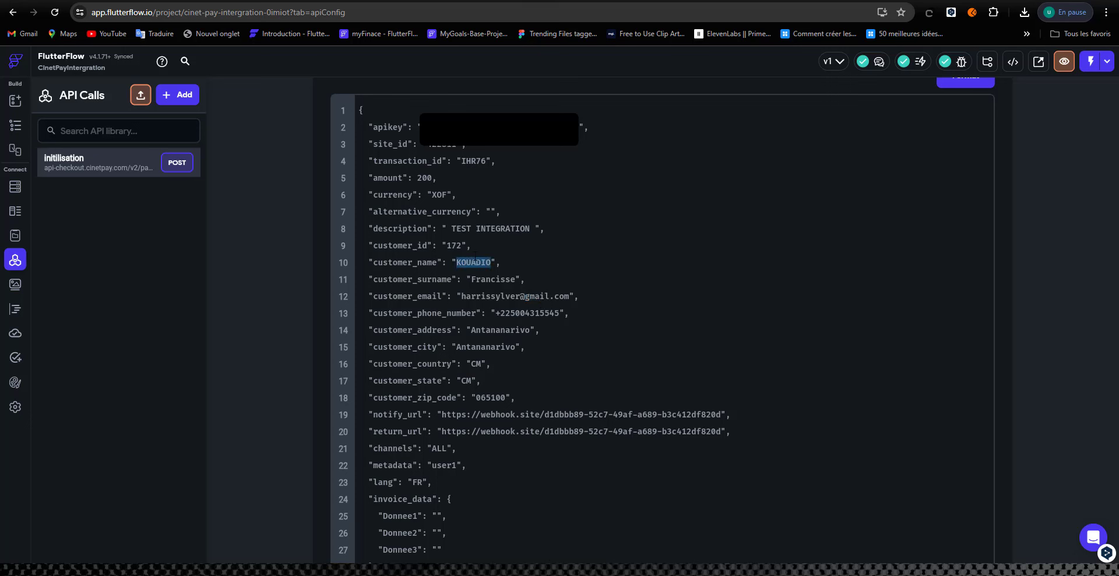
double_click(453, 245)
Copy webhook.site from the notify_url value in the JSON body and open that site in the browser.
left_click_drag(479, 415, 540, 415)
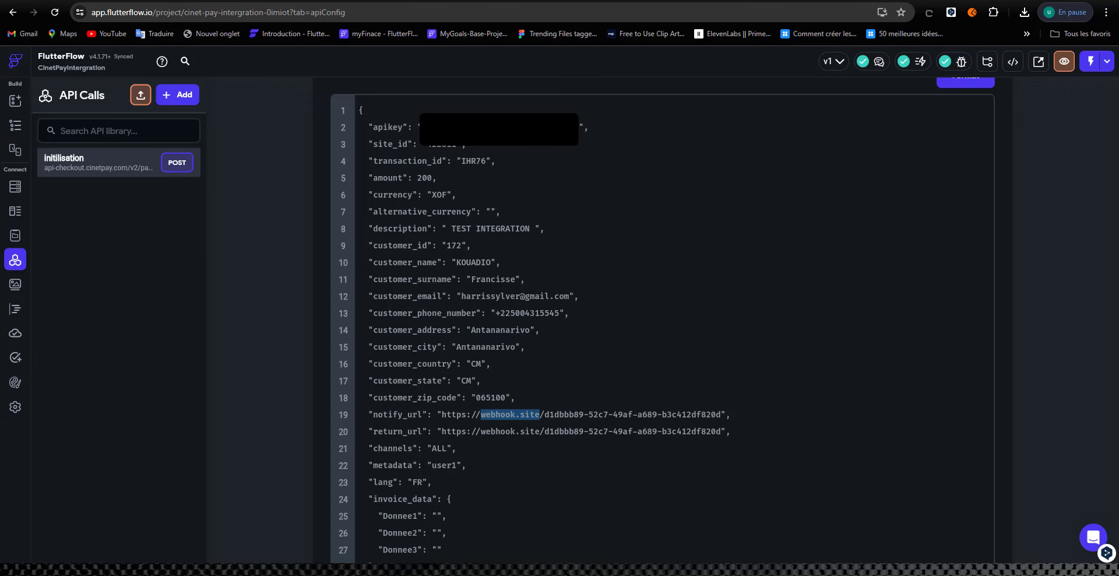
key("ctrl+c")
key("ctrl+l")
key("ctrl+v")
key("Return")
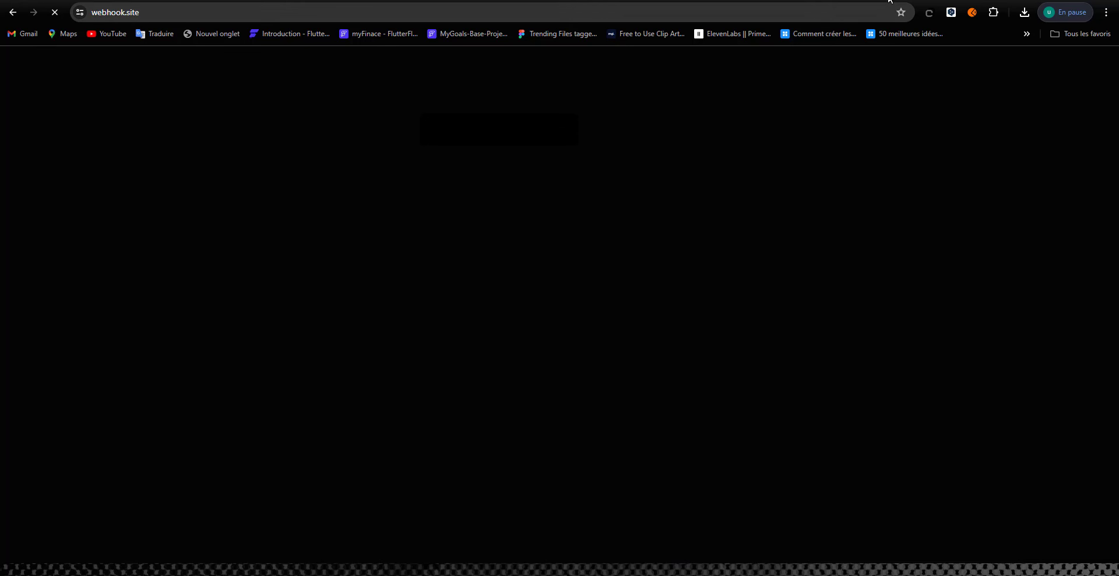
Reload webhook.site and return to the API call's JSON body in FlutterFlow.
left_click(55, 14)
left_click(55, 12)
key("ctrl+Tab")
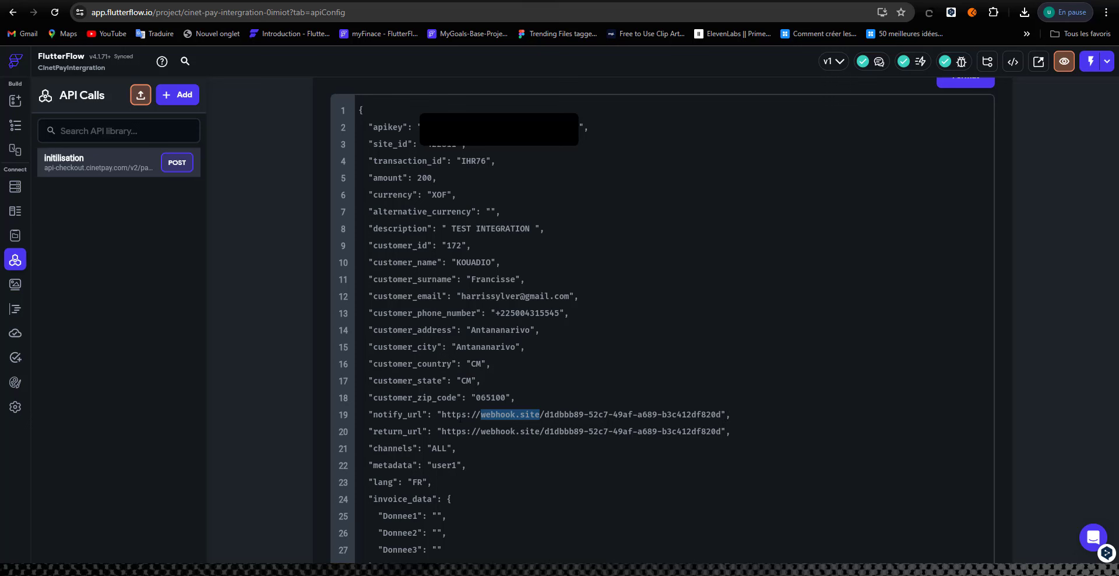
Rename the Donnee1 key in invoice_data to montant and give it the value 200.
left_click_drag(515, 397, 365, 211)
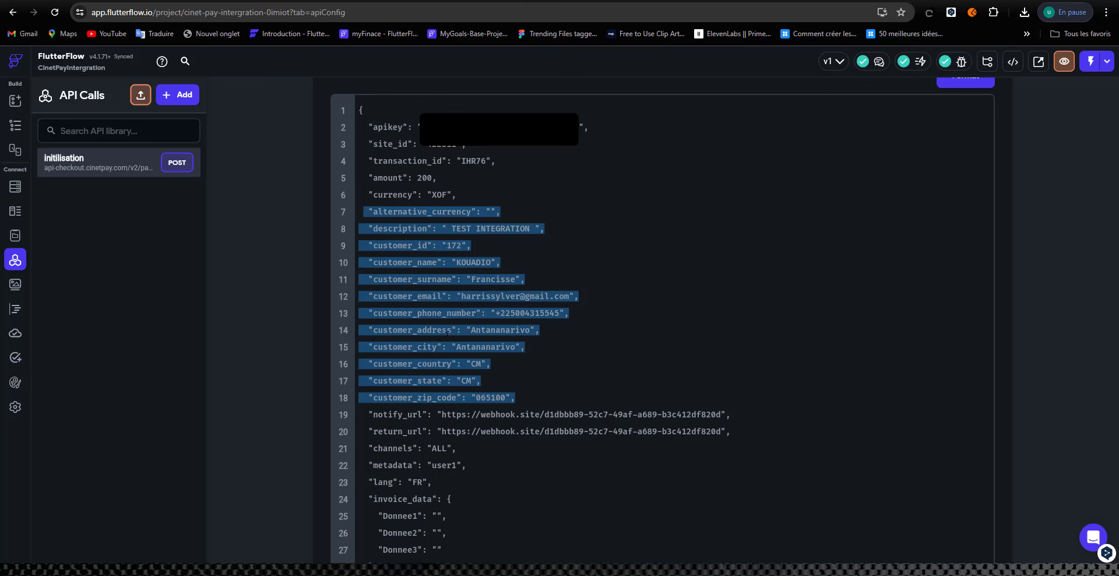
scroll(447, 336, "down", 1)
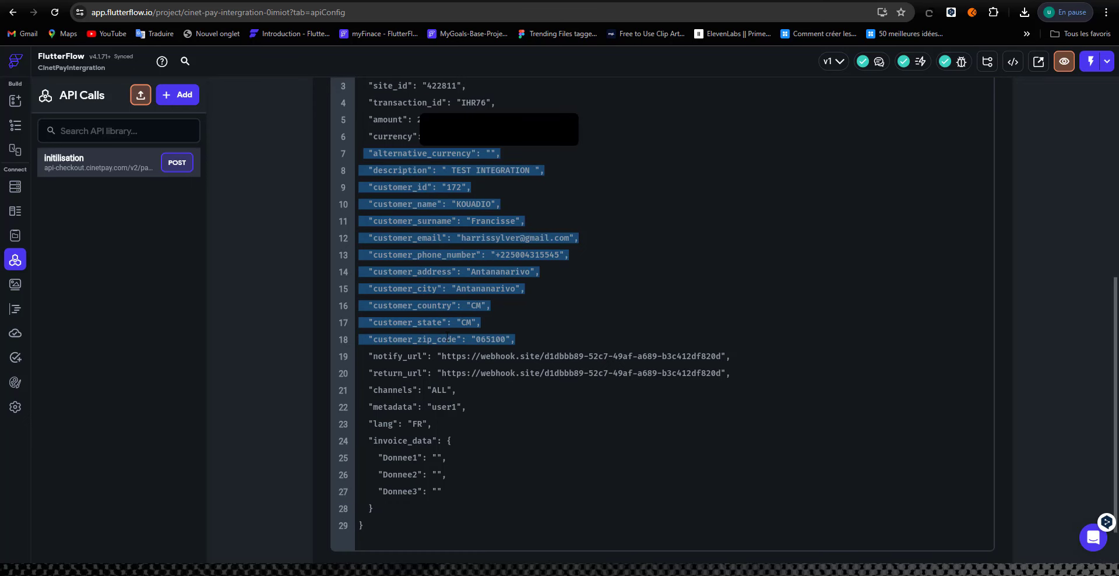
double_click(398, 457)
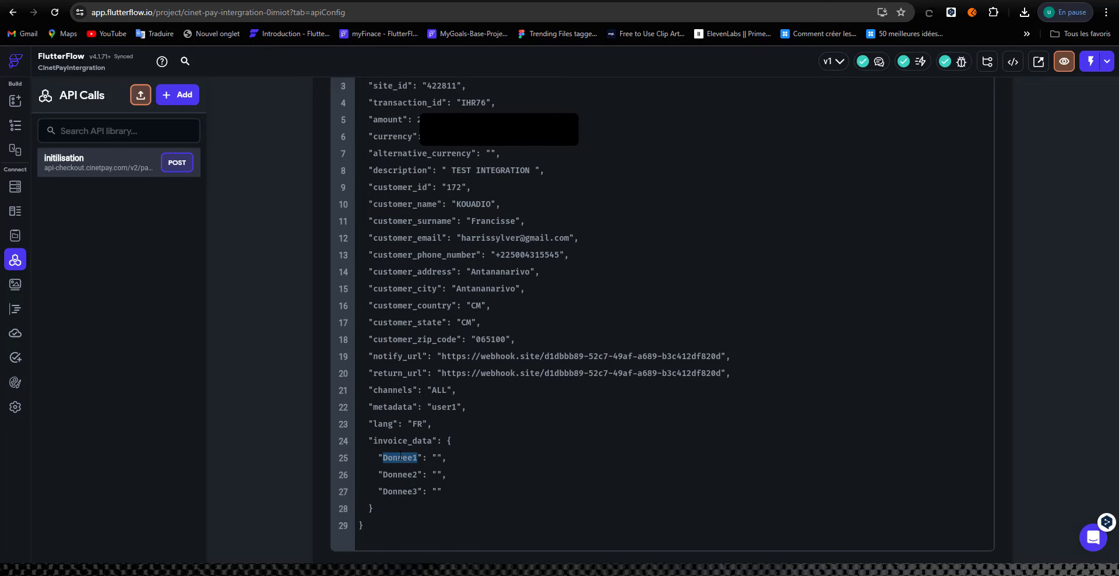
type("montant")
left_click(437, 458)
scroll(662, 320, "up", 1)
scroll(480, 472, "down", 2)
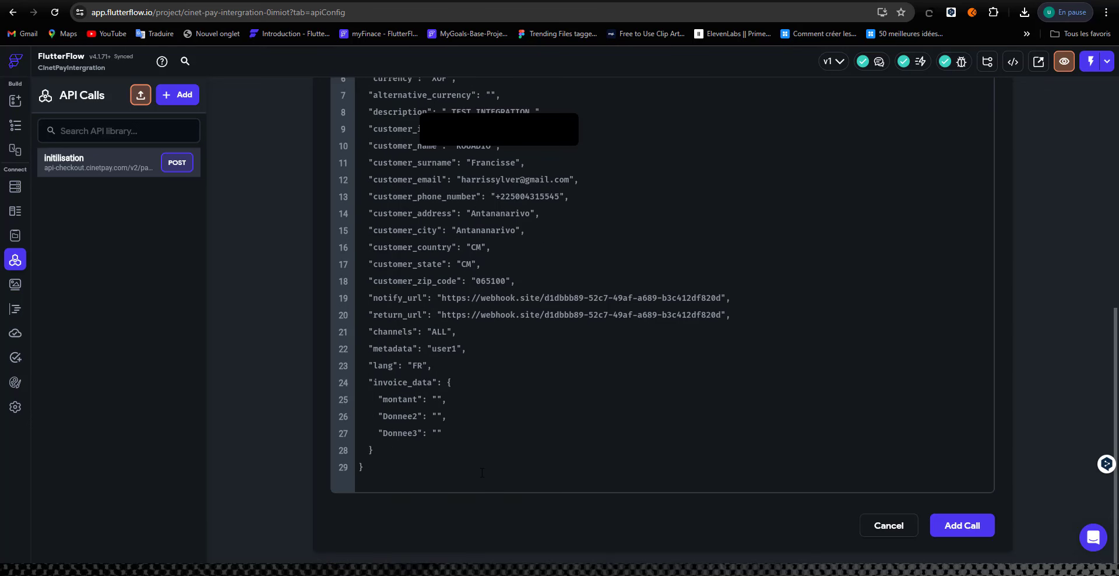
type("200")
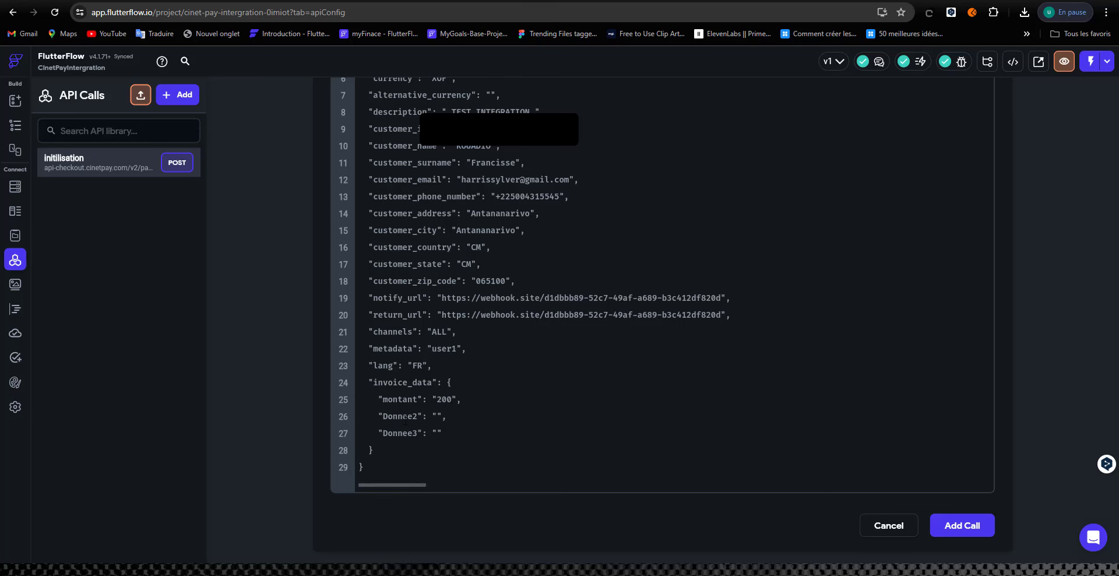
Rename the Donnee2 key in invoice_data to Email and fill its value with the address copied from customer_email.
double_click(404, 418)
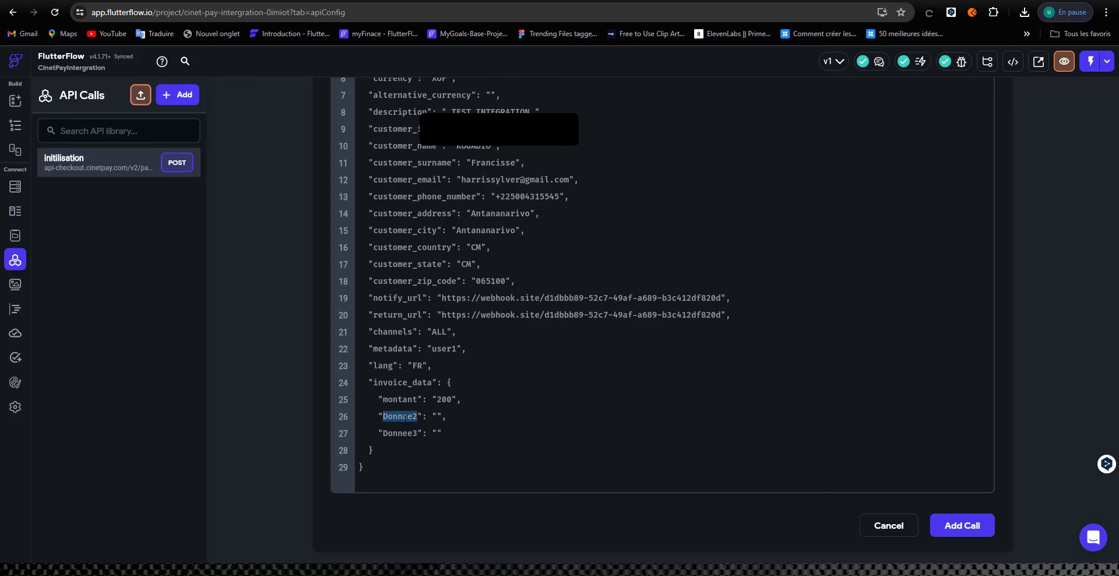
type("Email")
scroll(495, 291, "up", 2)
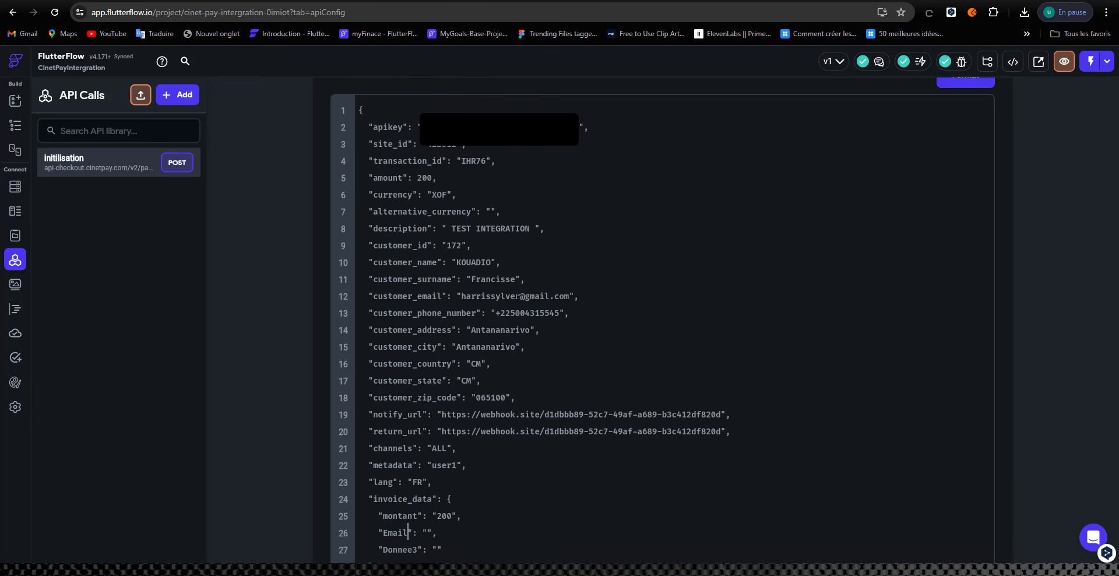
left_click_drag(569, 298, 461, 297)
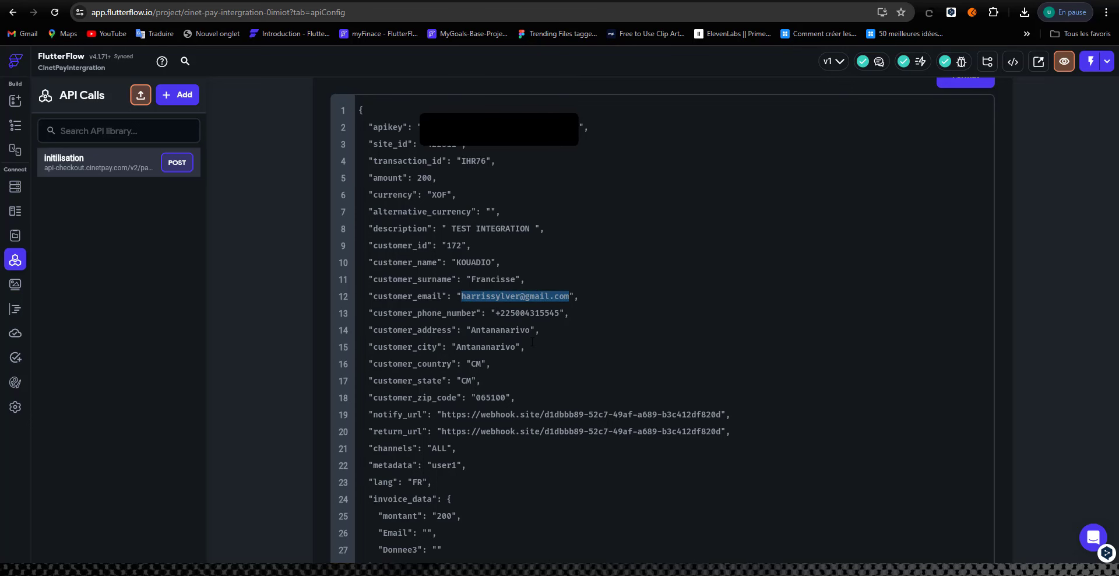
scroll(532, 342, "down", 2)
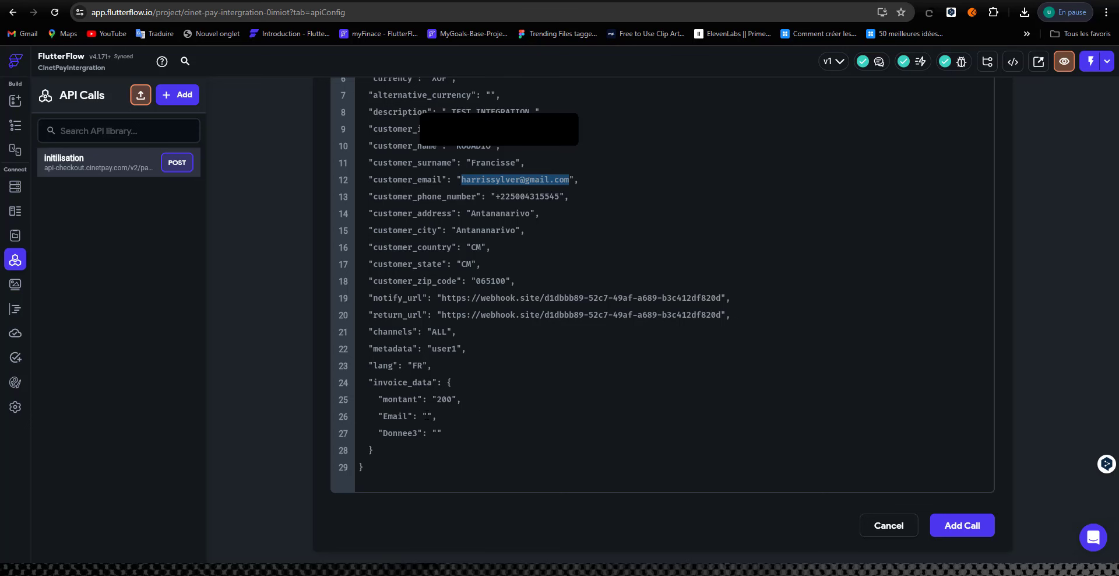
left_click(428, 415)
key("ctrl+v")
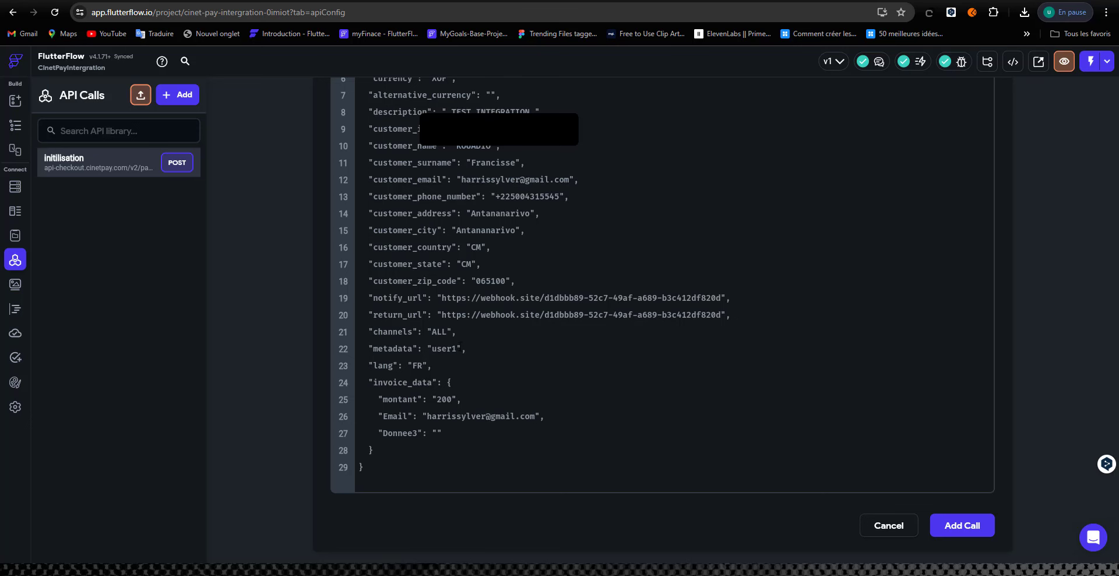
Rename the Donnee3 key in invoice_data to numero and fill its value with the number copied from customer_phone_number.
scroll(464, 320, "up", 3)
scroll(465, 320, "down", 1)
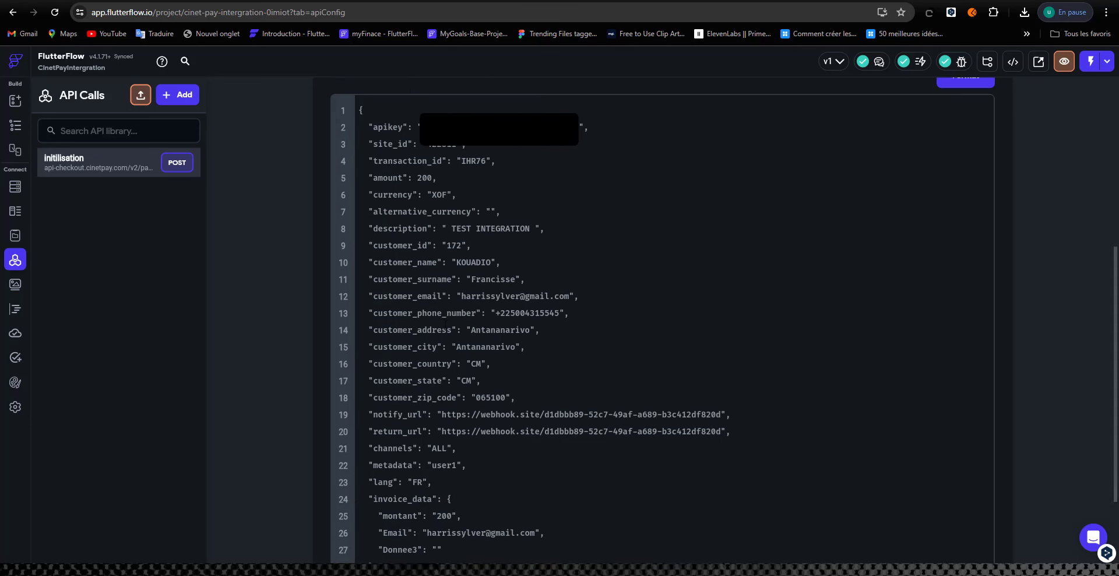
scroll(433, 416, "down", 2)
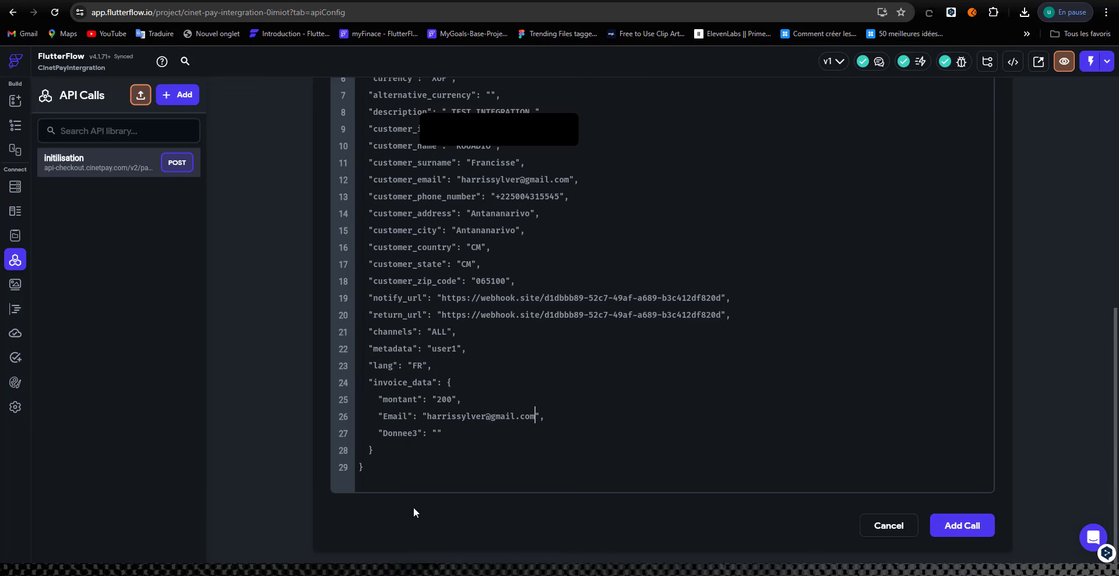
double_click(400, 433)
type("numero")
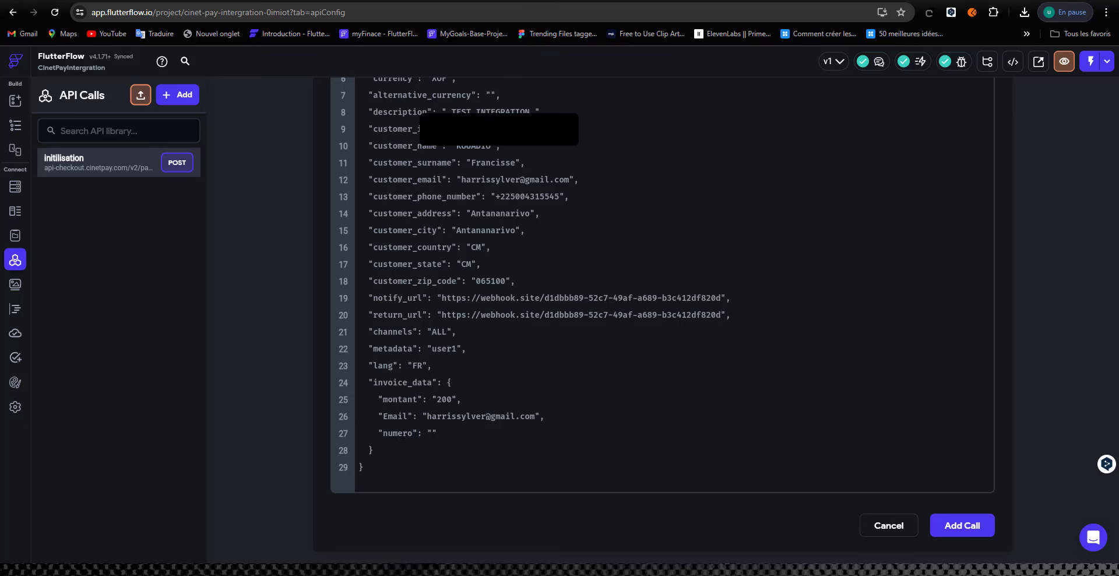
left_click(432, 432)
left_click_drag(495, 196, 556, 199)
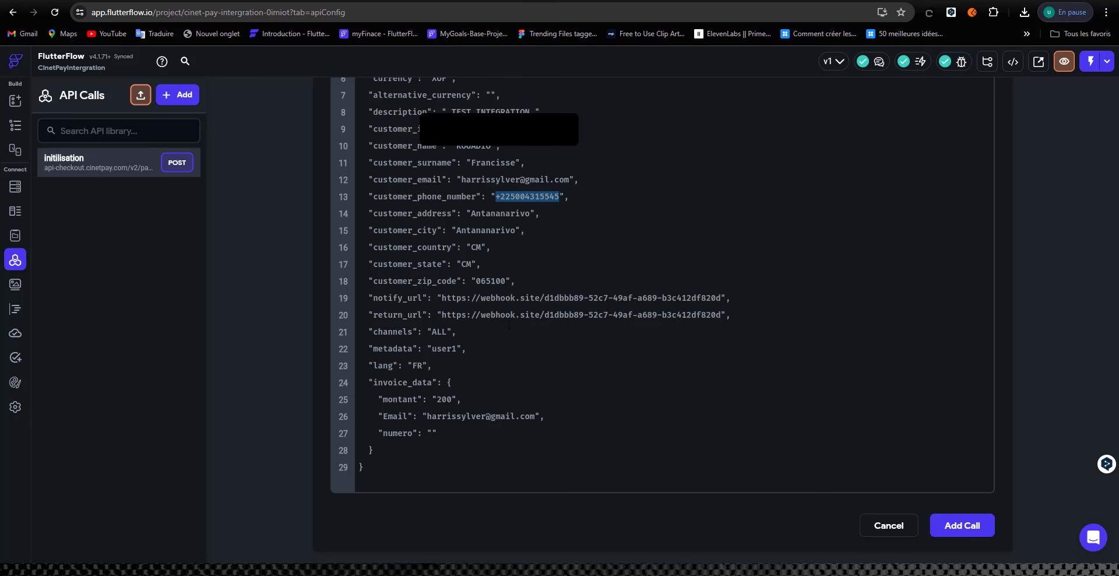
left_click(434, 433)
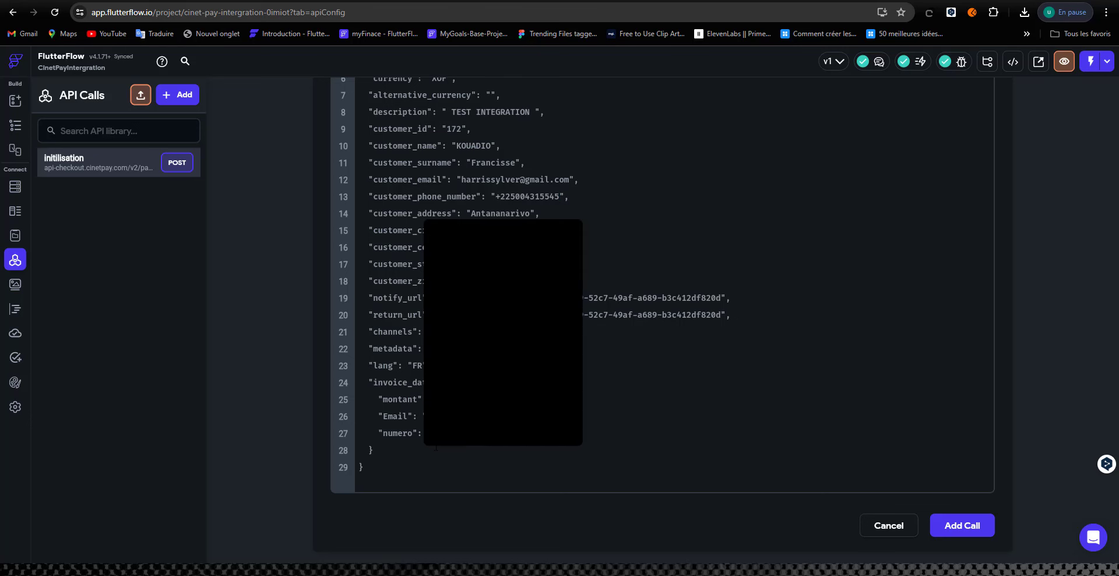
Check the completed JSON body and add the payment initialisation call to the project's API calls.
scroll(487, 446, "up", 4)
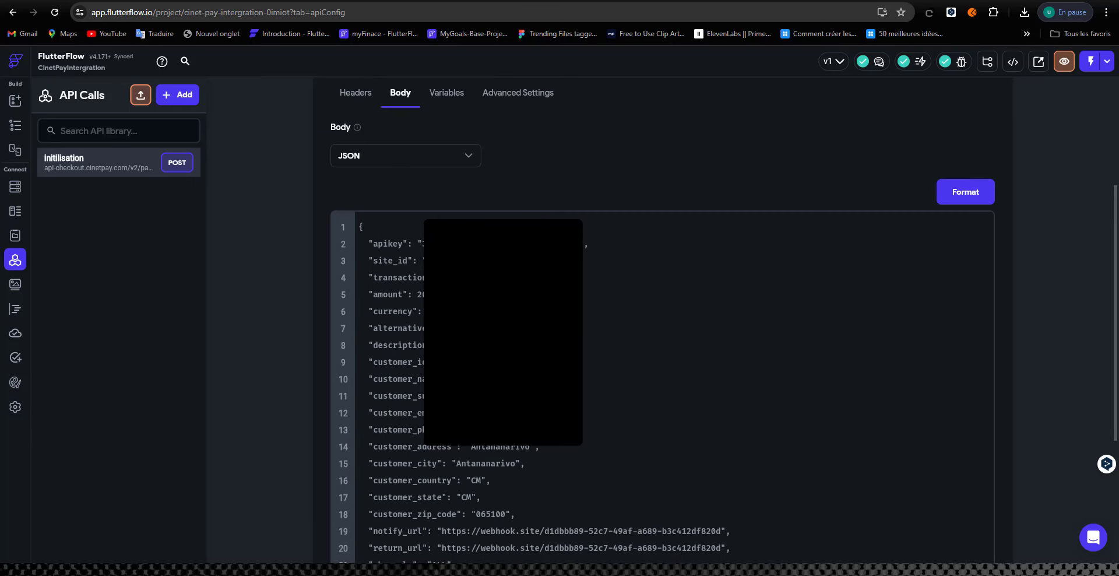
scroll(680, 531, "down", 4)
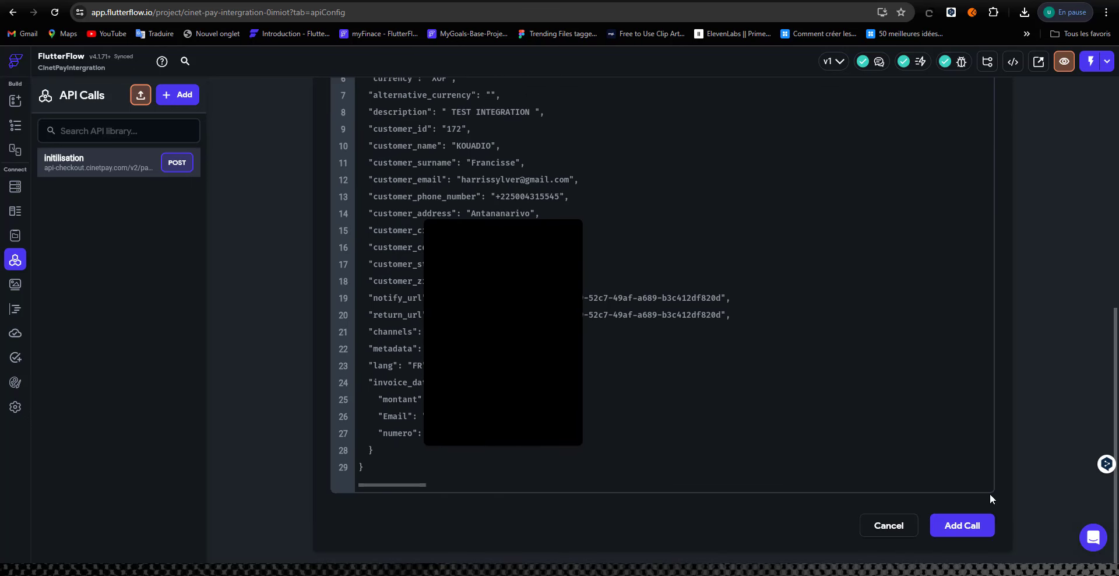
left_click(970, 526)
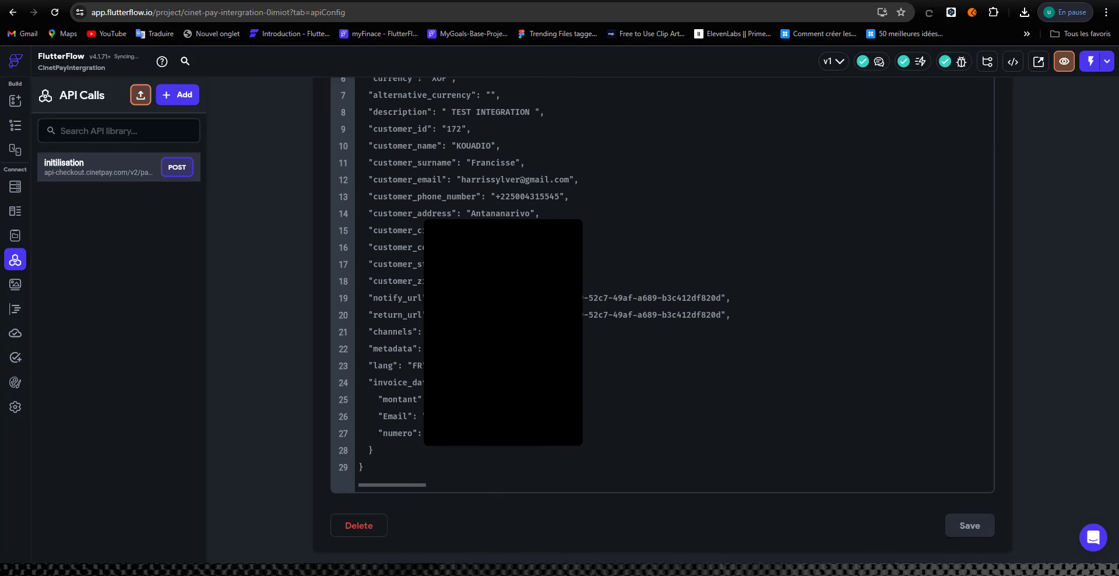
Run a test of the initialisation API call and view its JSON response.
scroll(978, 528, "up", 7)
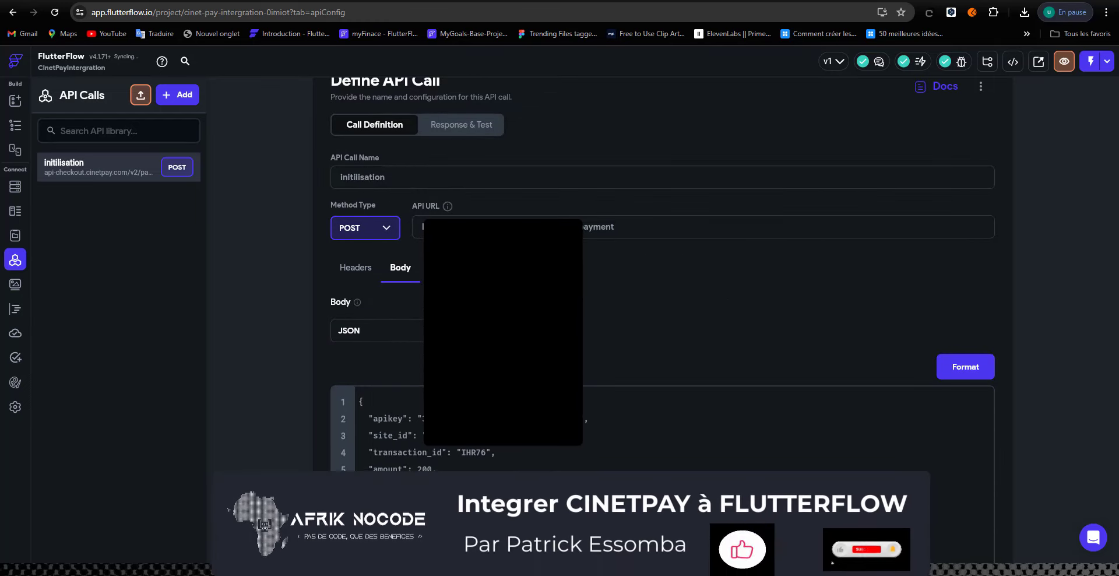
left_click(453, 130)
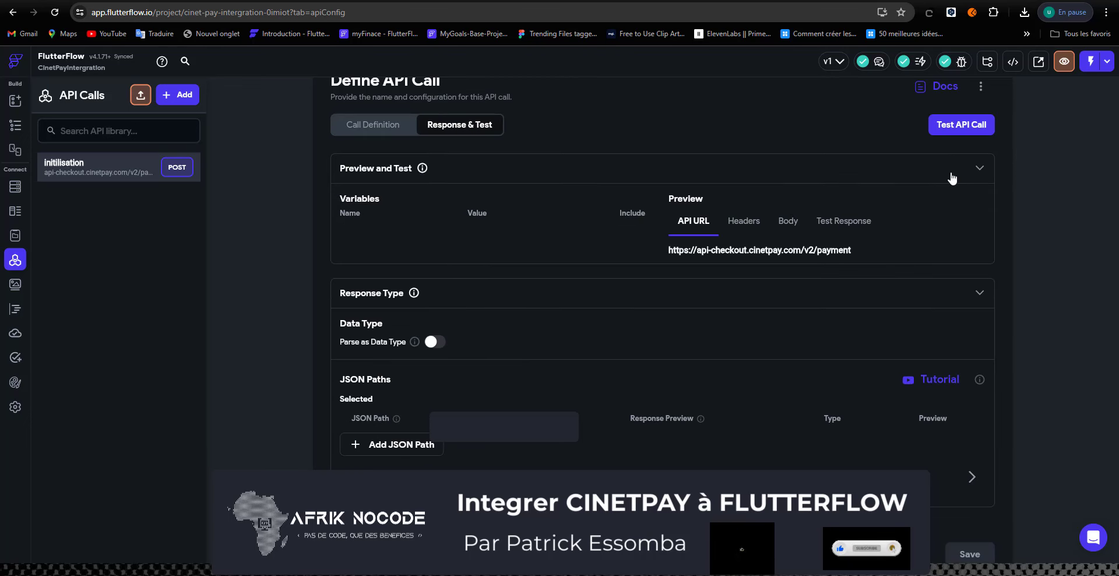
left_click(954, 138)
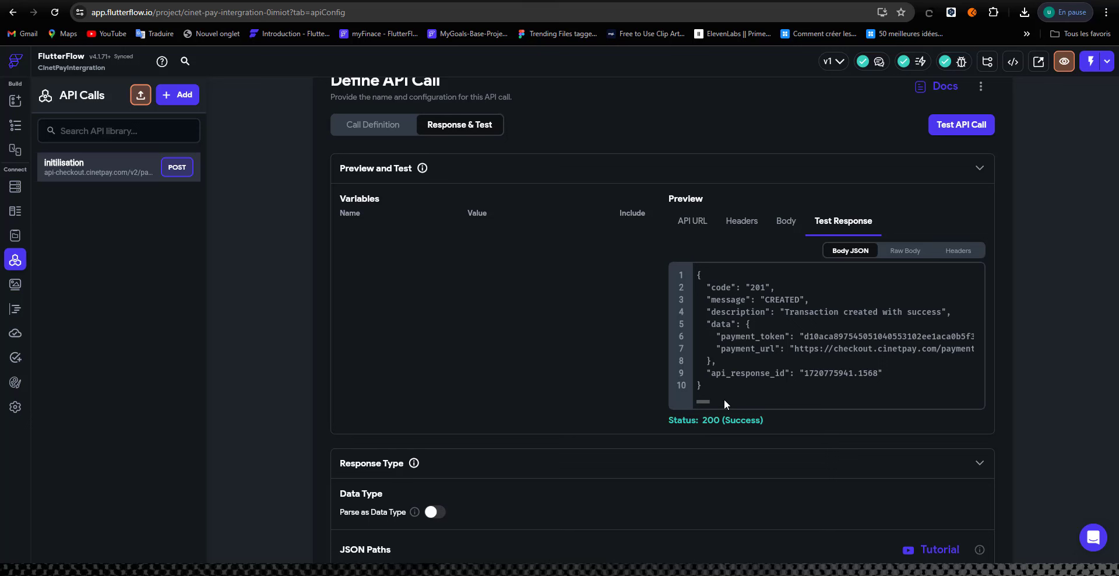
scroll(723, 402, "up", 1)
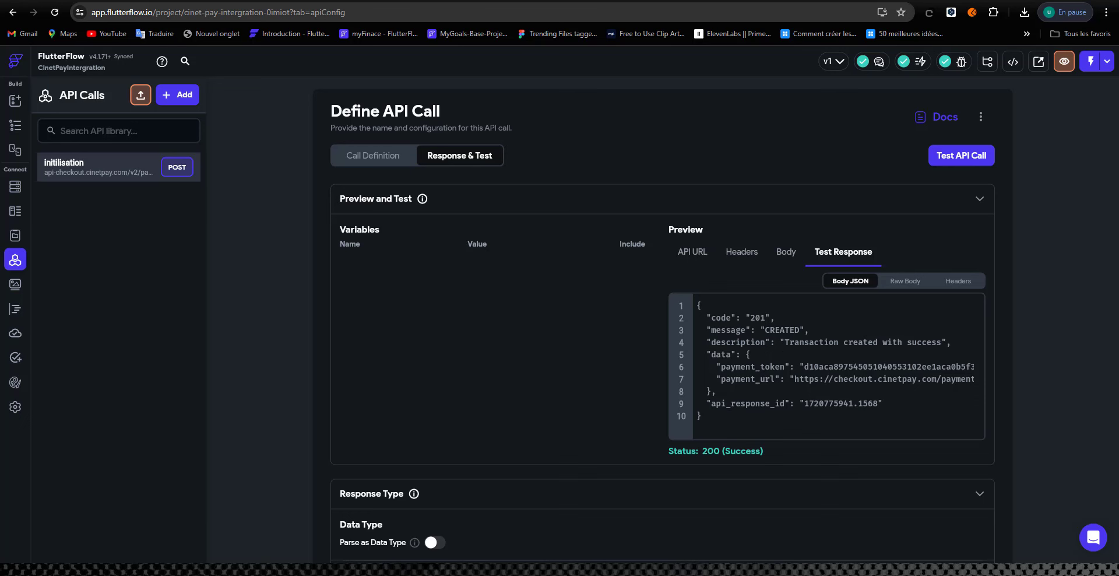
Switch to the CinetPay documentation and examine the response code in the success response example.
key("alt+Tab")
scroll(421, 369, "up", 10)
scroll(421, 369, "down", 5)
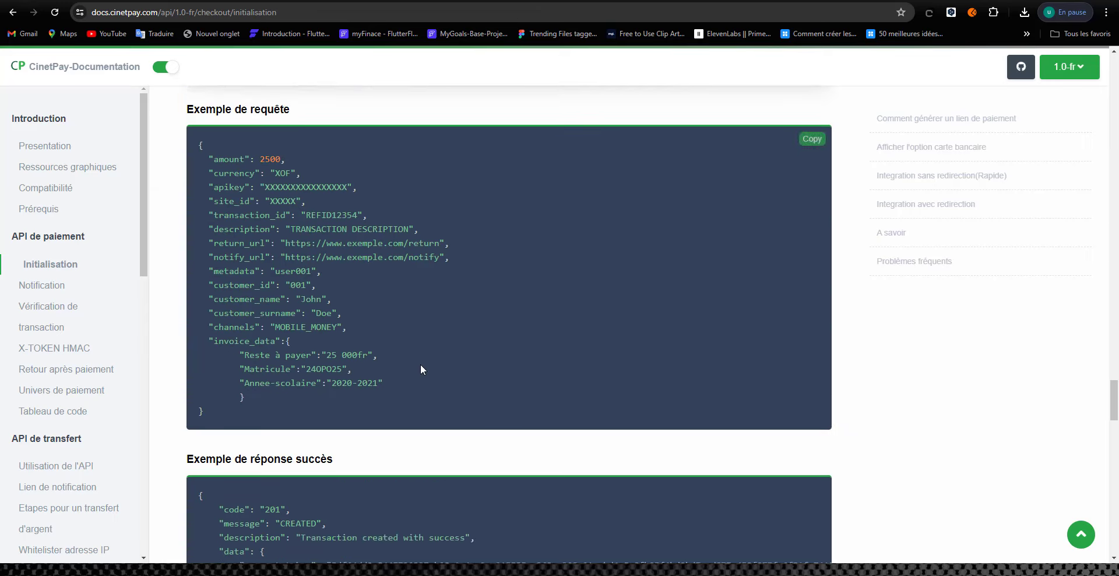
scroll(421, 369, "down", 10)
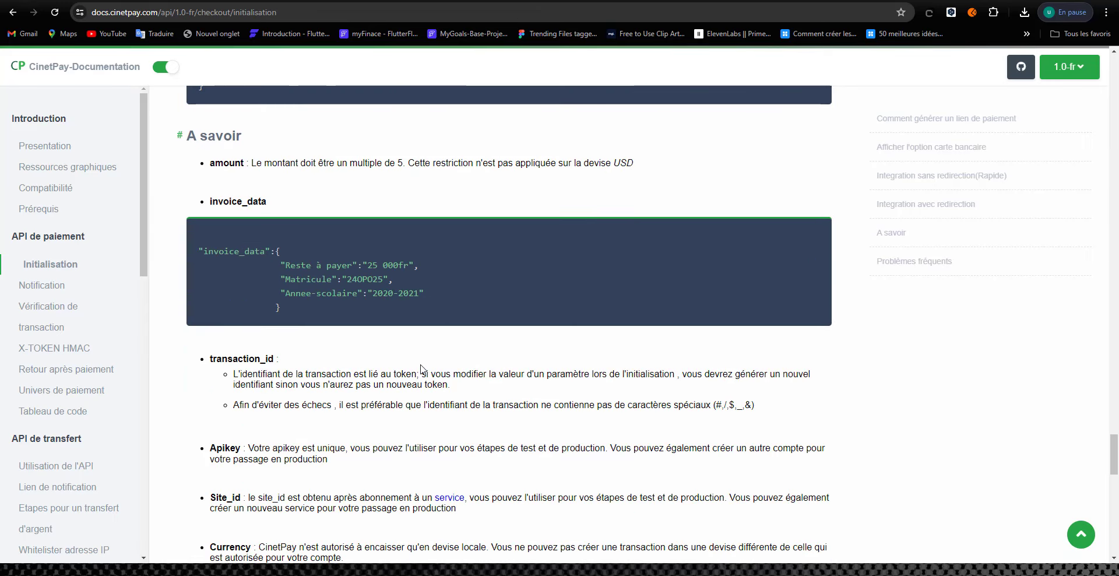
scroll(421, 368, "down", 5)
scroll(421, 369, "up", 11)
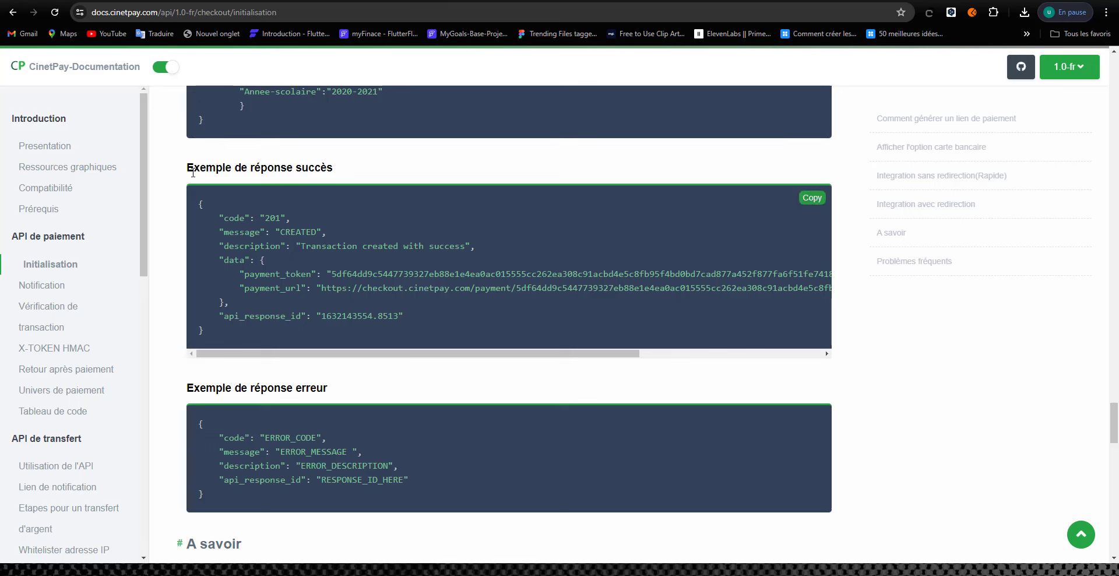
left_click_drag(227, 167, 333, 168)
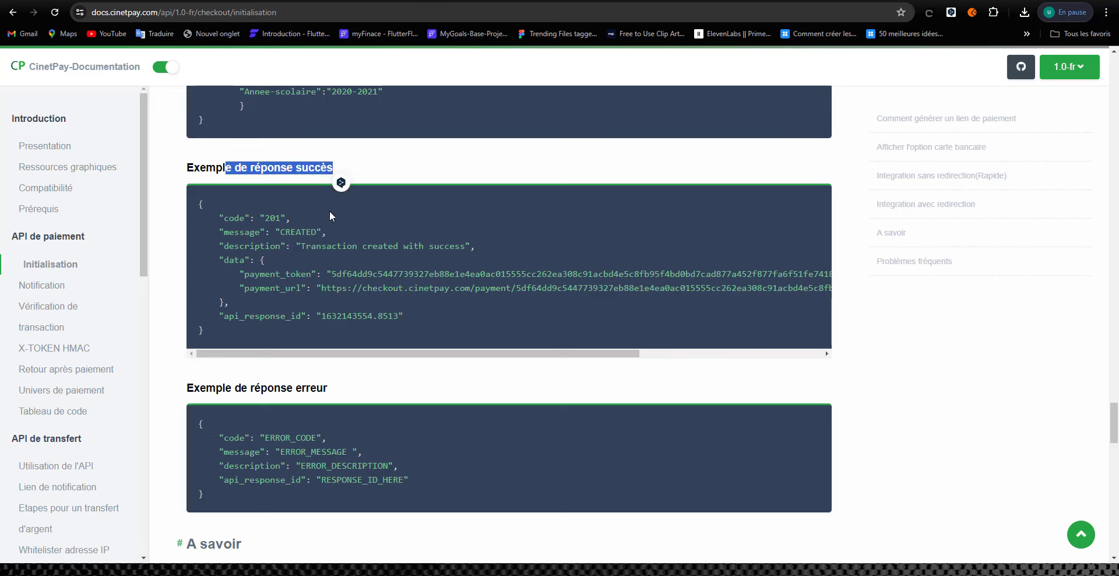
double_click(272, 218)
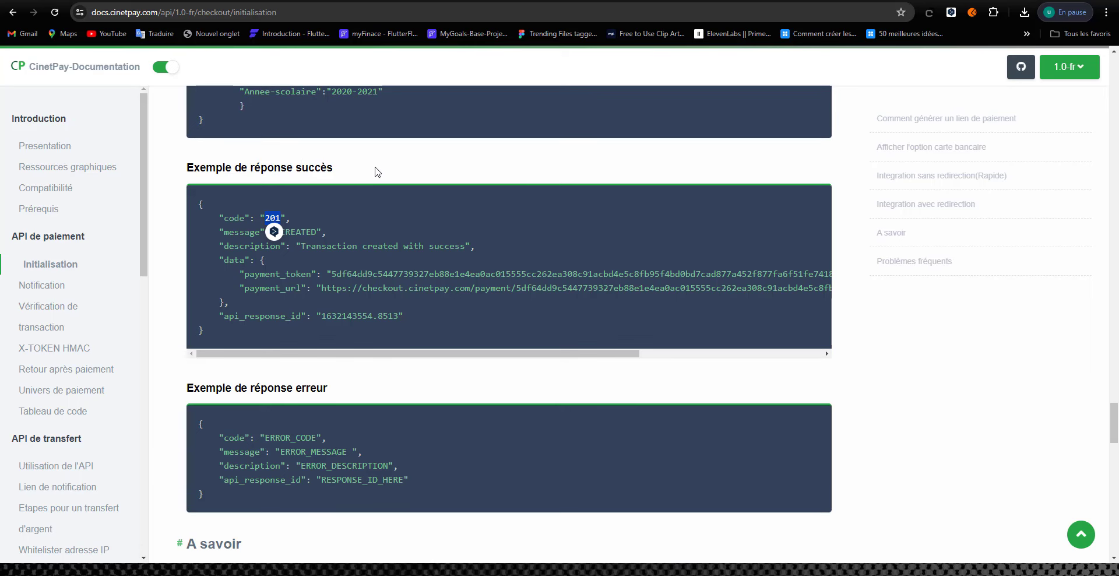
Return to FlutterFlow, preview the recommended $.data.payment_url JSON path and copy the full payment URL.
key("alt+Tab")
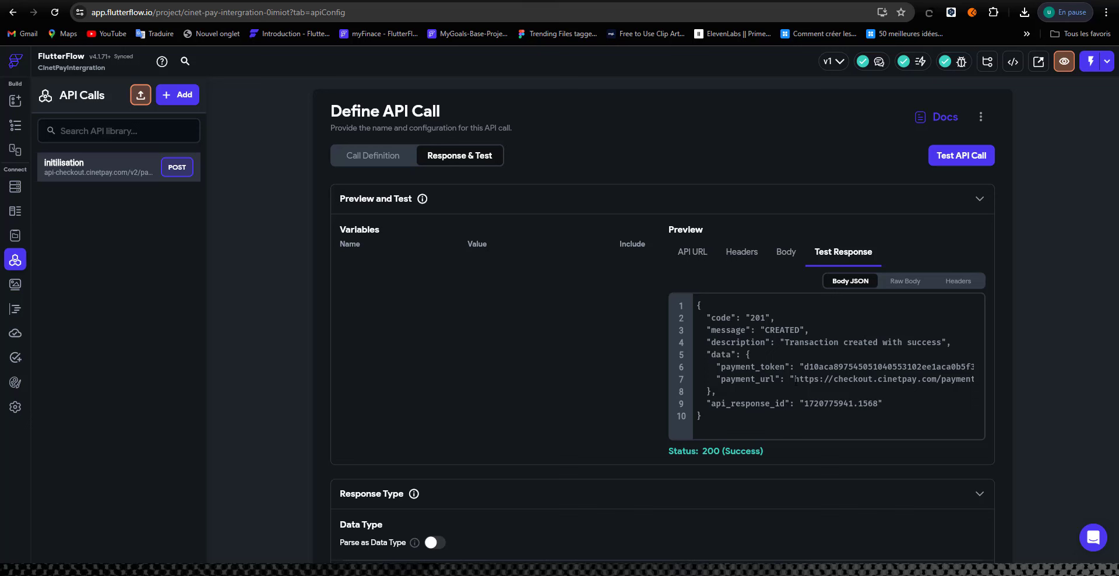
left_click_drag(795, 380, 989, 381)
scroll(610, 448, "down", 5)
scroll(610, 448, "down", 3)
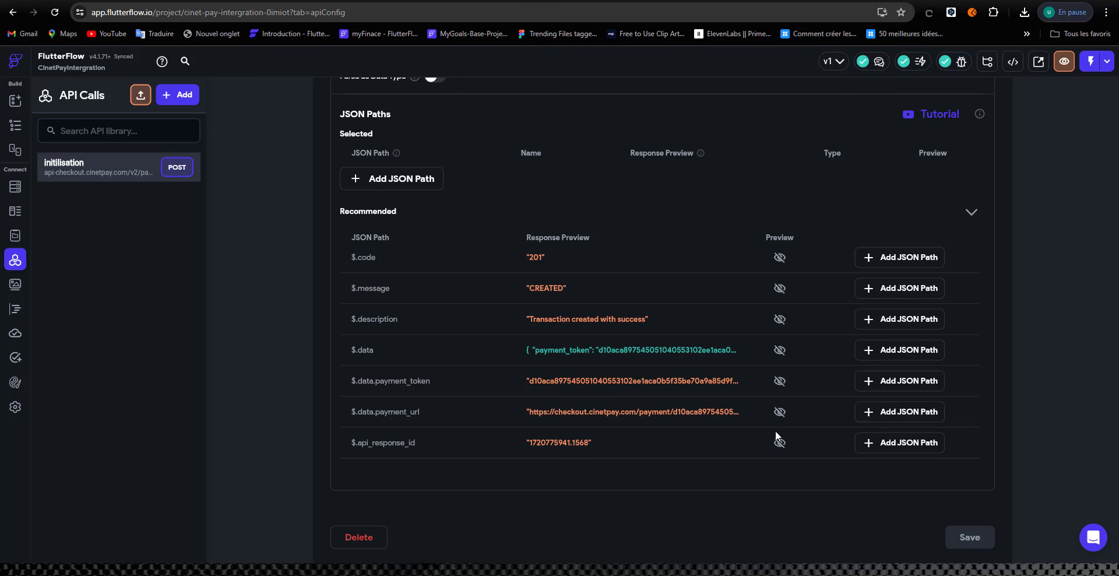
left_click(779, 412)
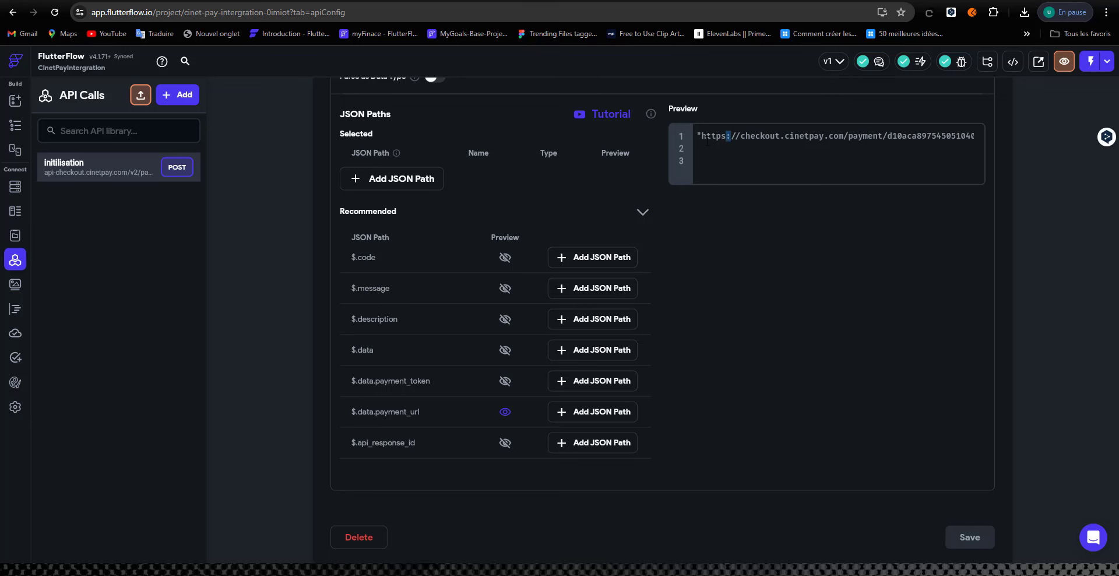
left_click_drag(697, 136, 1078, 170)
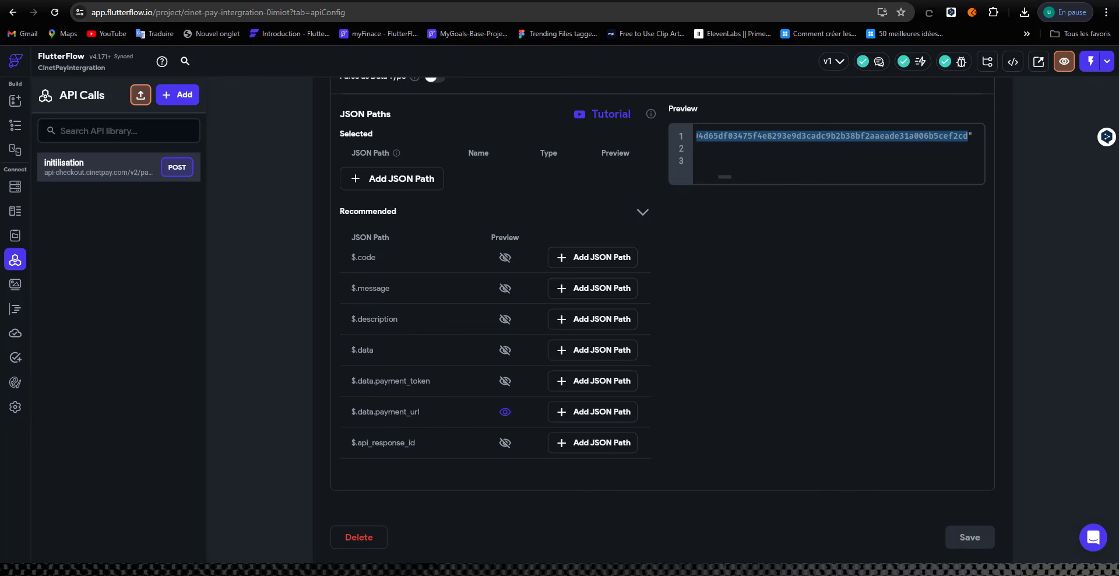
Open the copied payment URL in the CinetPay browser tab and view the credit card and Wallet payment options.
left_click(311, 0)
left_click(311, 13)
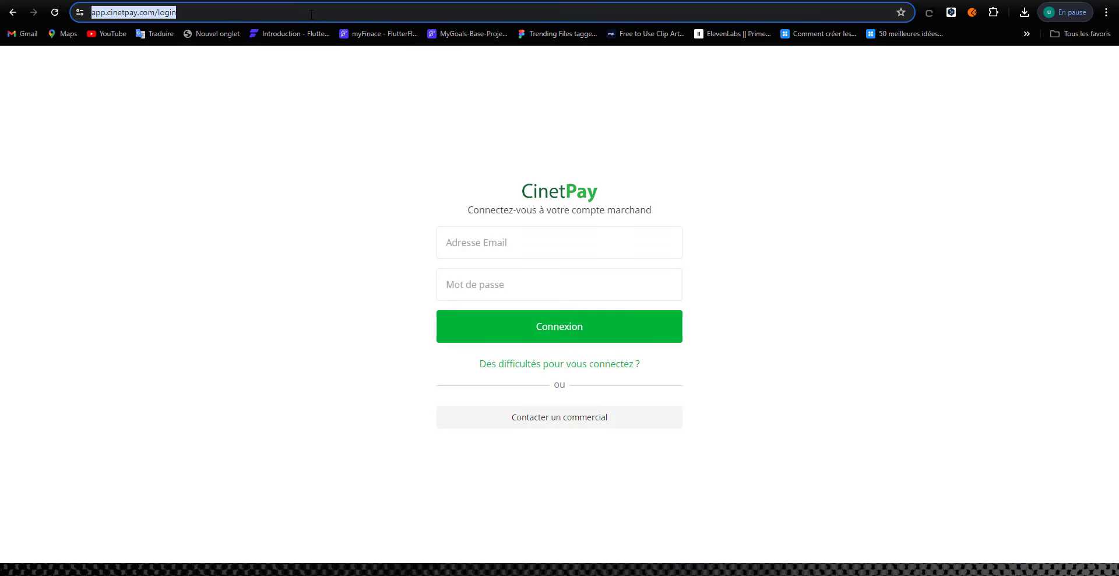
key("ctrl+v")
key("Return")
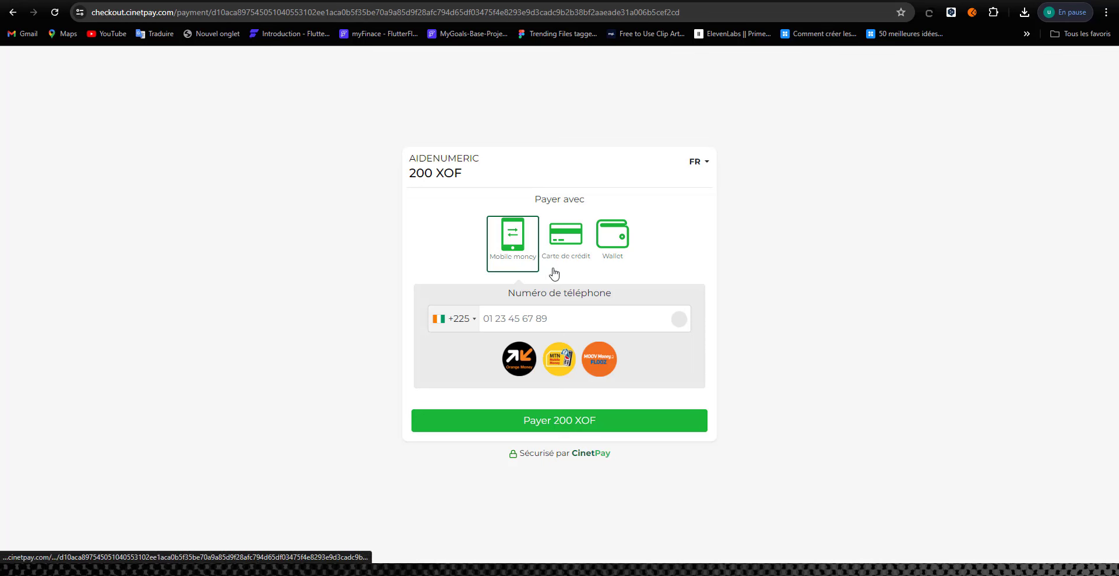
left_click(574, 251)
left_click(612, 236)
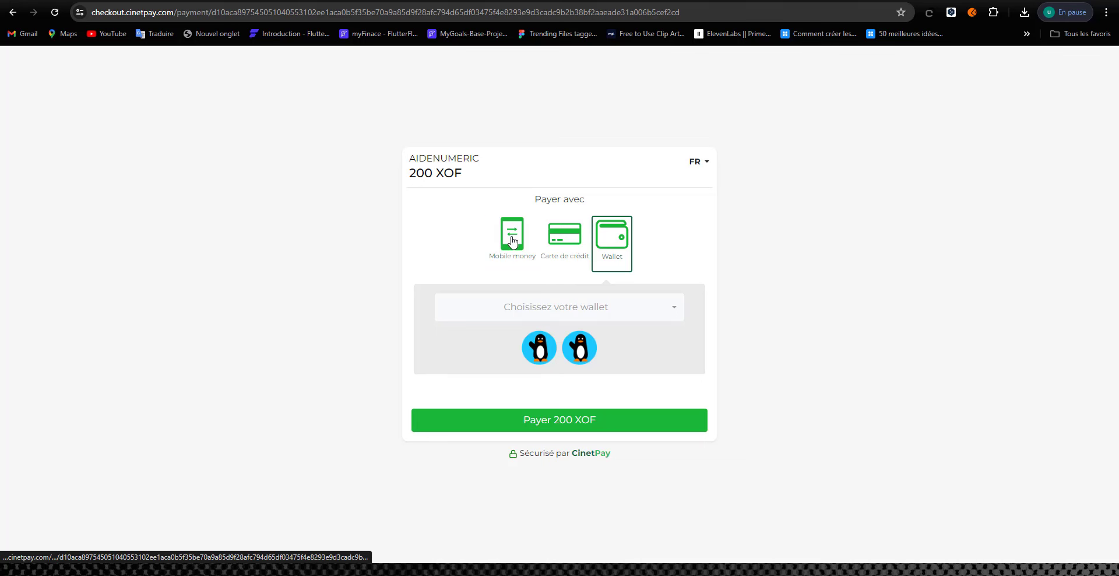
View the Mobile money payment option on the checkout page and the country codes available for its phone number.
left_click(513, 241)
left_click(488, 321)
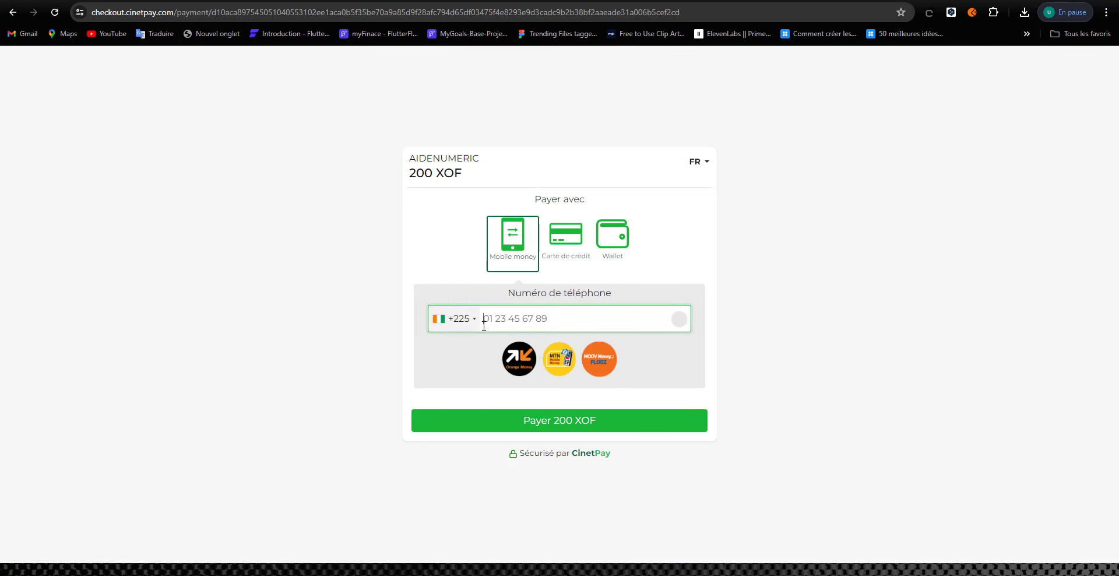
left_click(469, 321)
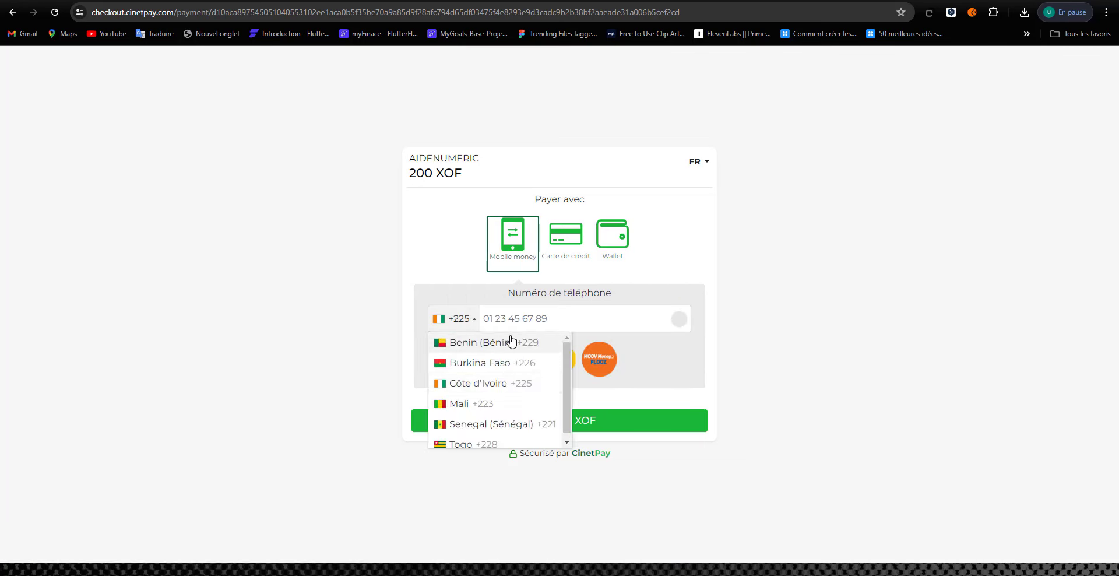
left_click(359, 312)
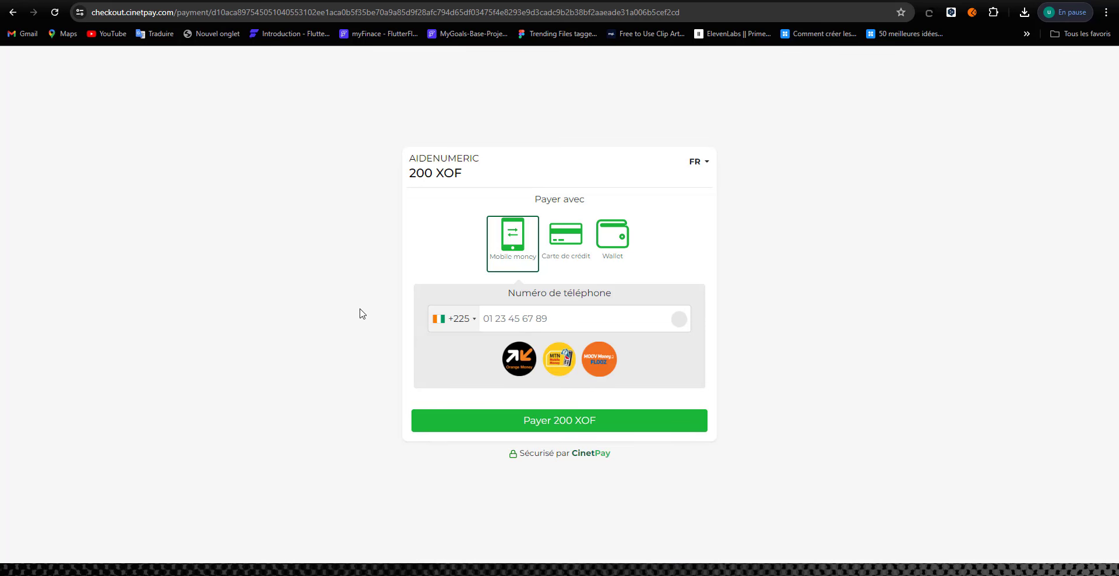
key("Tab")
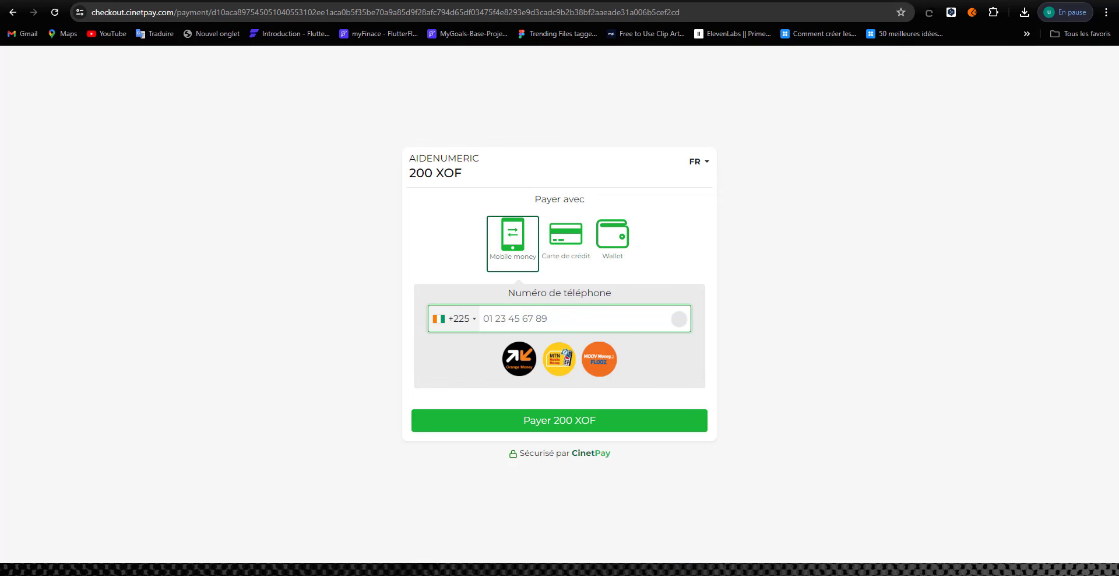
Return to FlutterFlow, add the recommended $.data.payment_url JSON path with the name url, and save the API call.
key("ctrl+Tab")
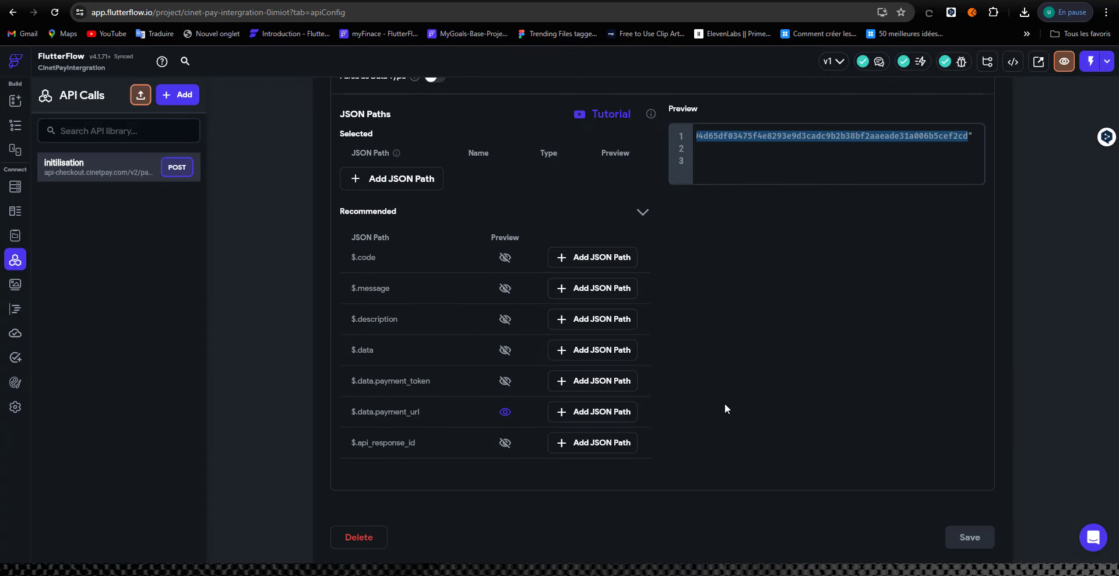
scroll(725, 404, "up", 3)
scroll(725, 403, "down", 2)
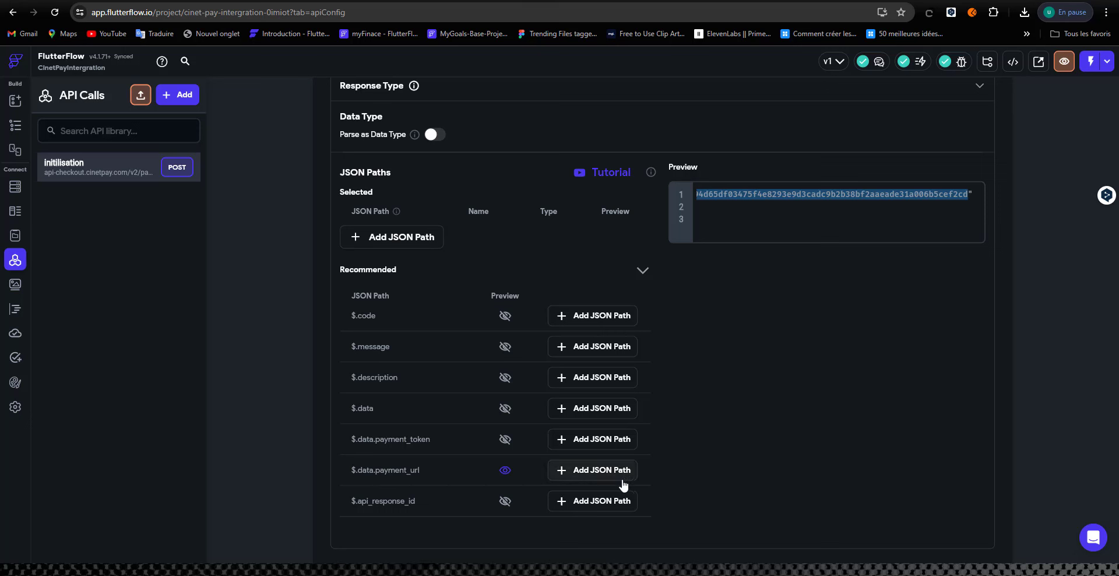
left_click(596, 475)
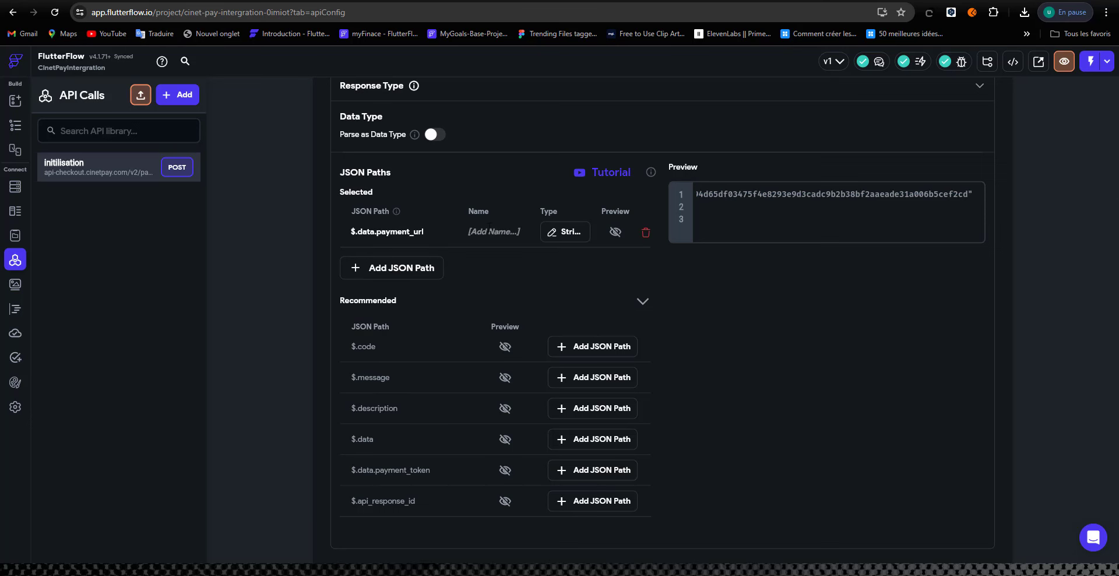
left_click(489, 231)
type("url")
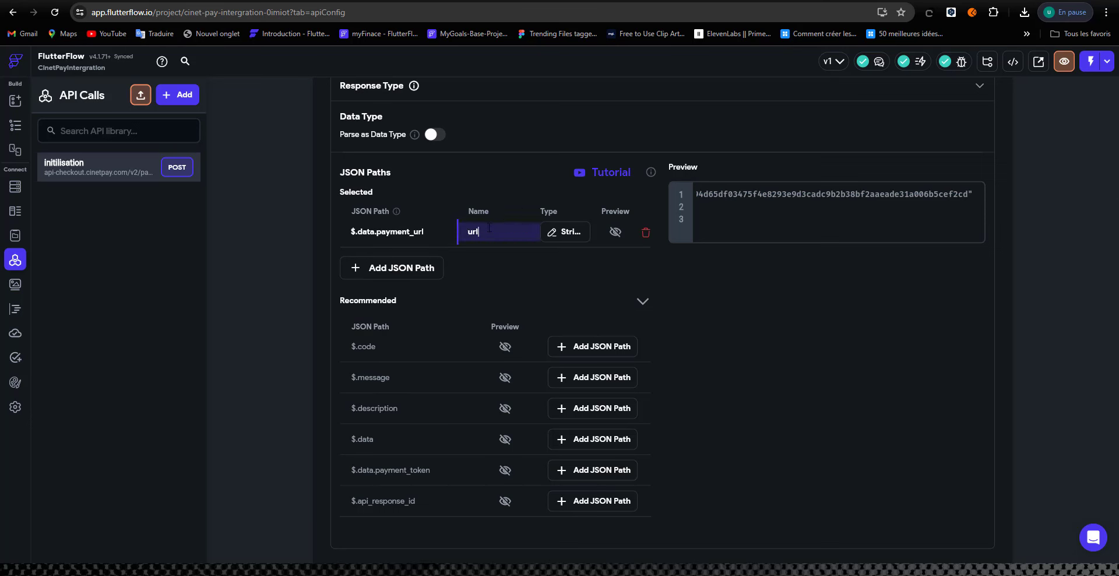
scroll(642, 233, "down", 2)
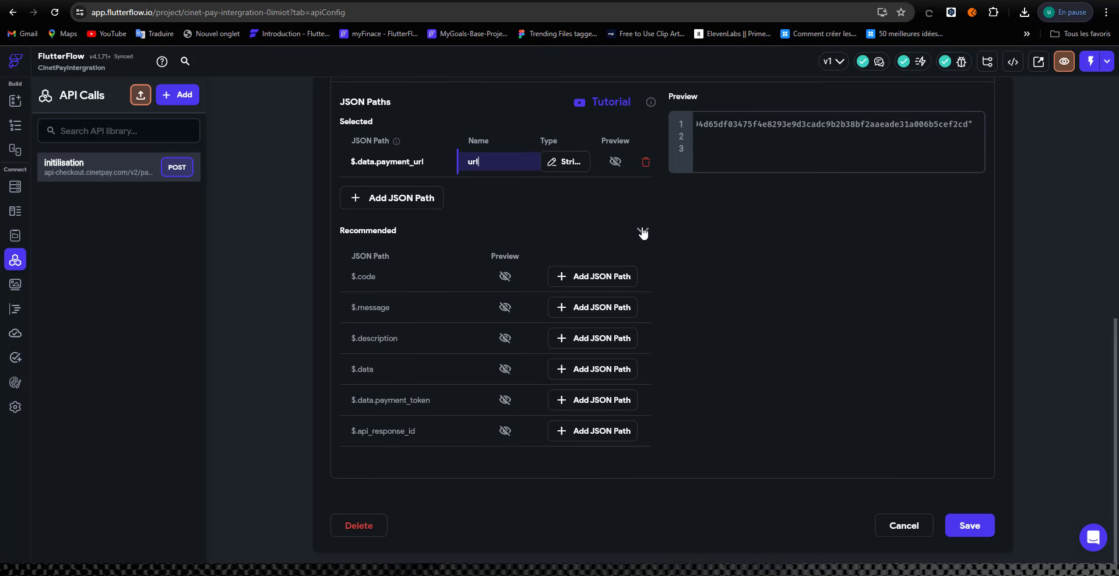
left_click(965, 528)
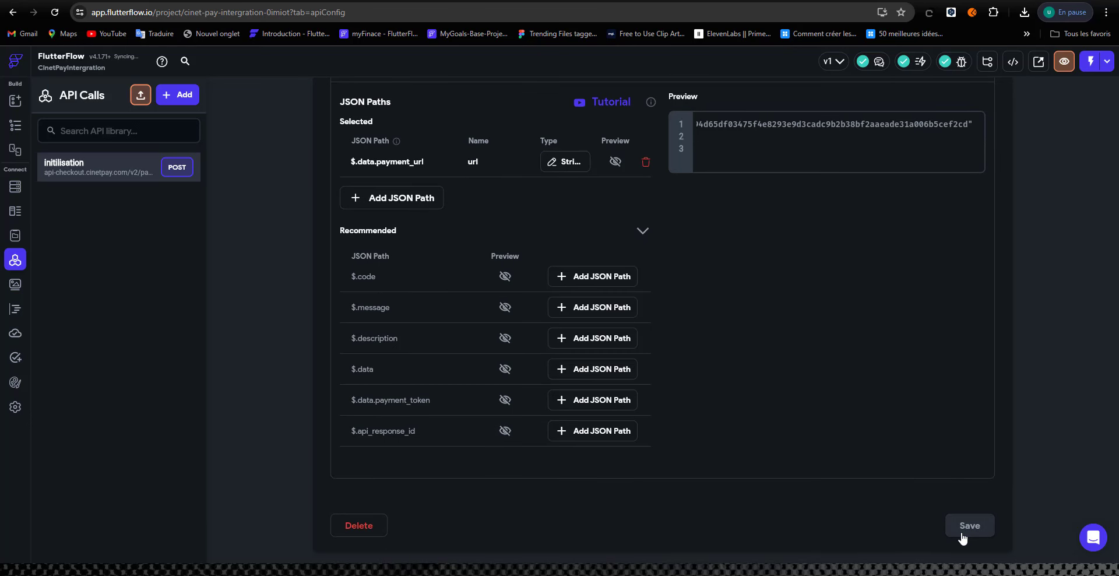
Open the HomePage in the widget tree and add a Button widget inside its Column.
scroll(971, 300, "up", 8)
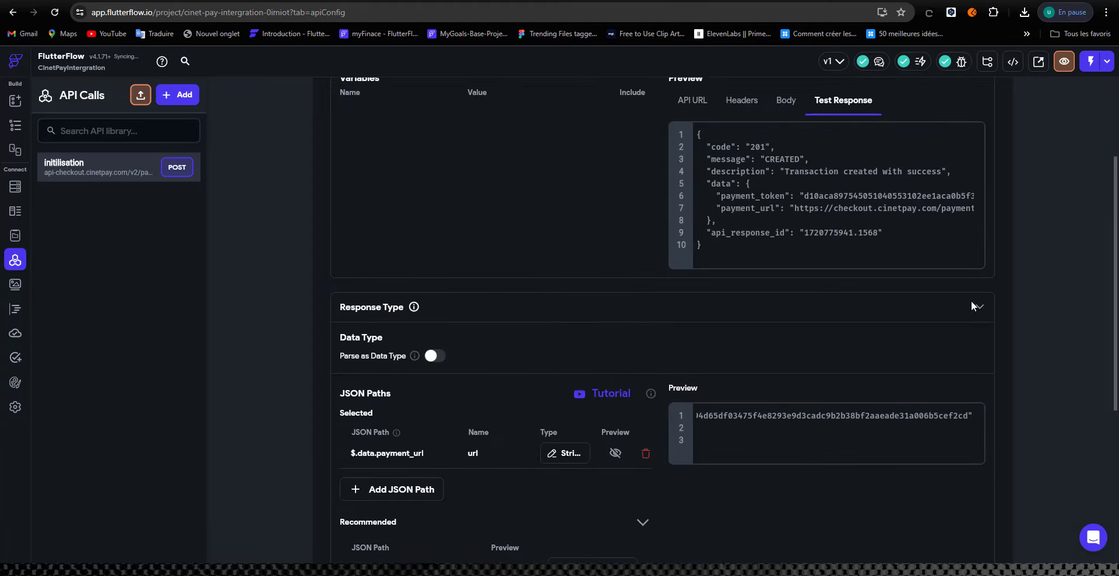
left_click(21, 130)
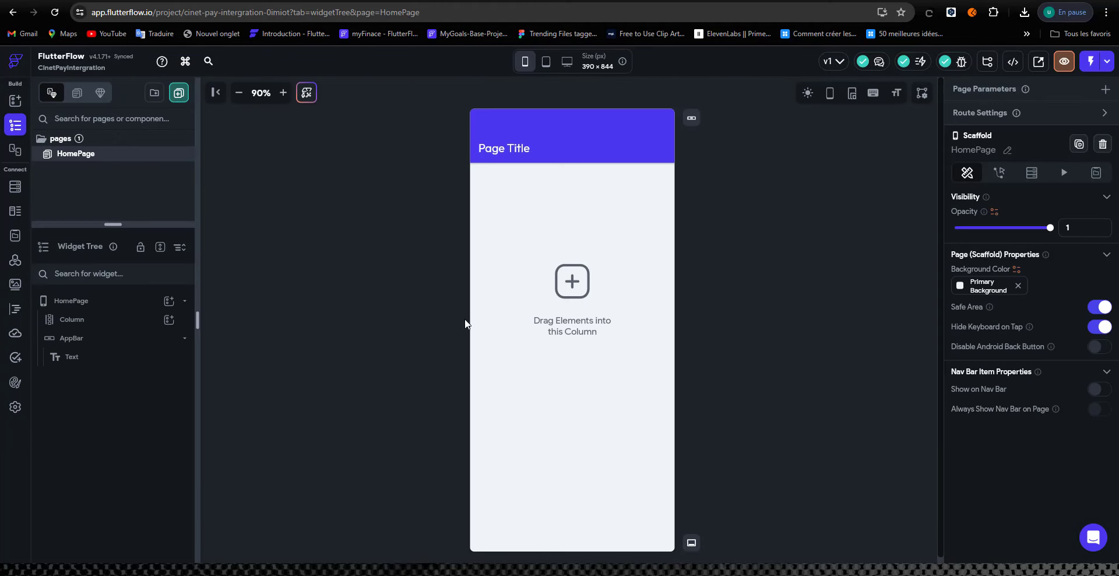
left_click(568, 209)
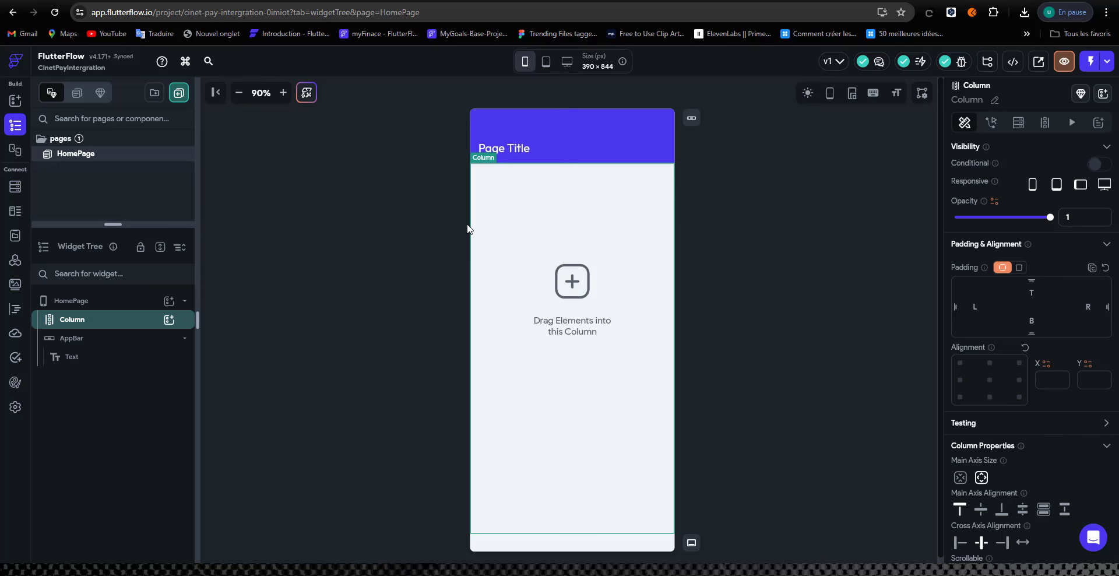
left_click(168, 320)
left_click(339, 427)
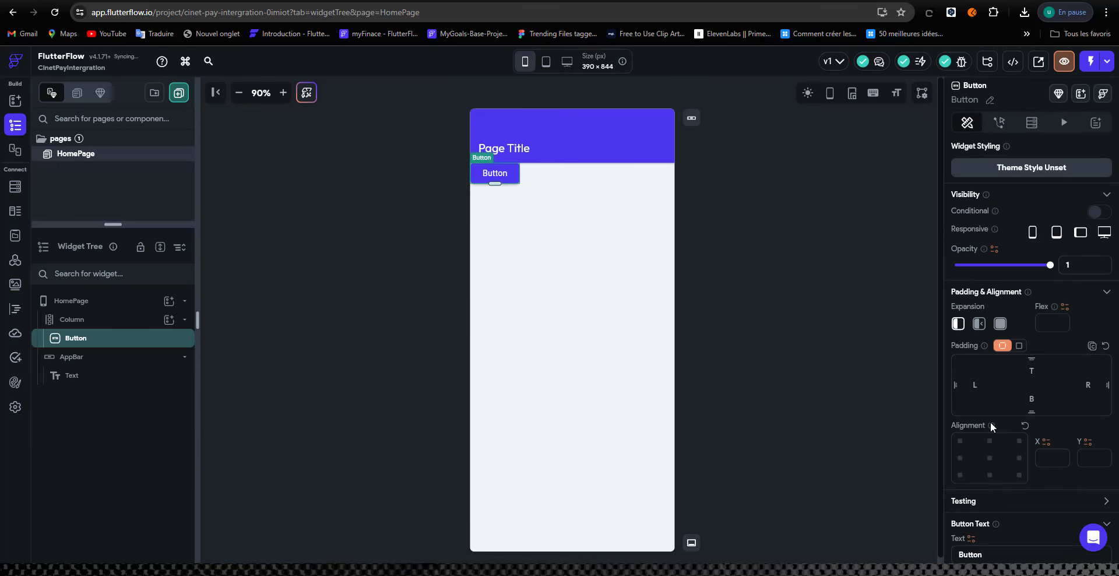
Align the button to the centre and set its top padding to 70.
left_click(990, 458)
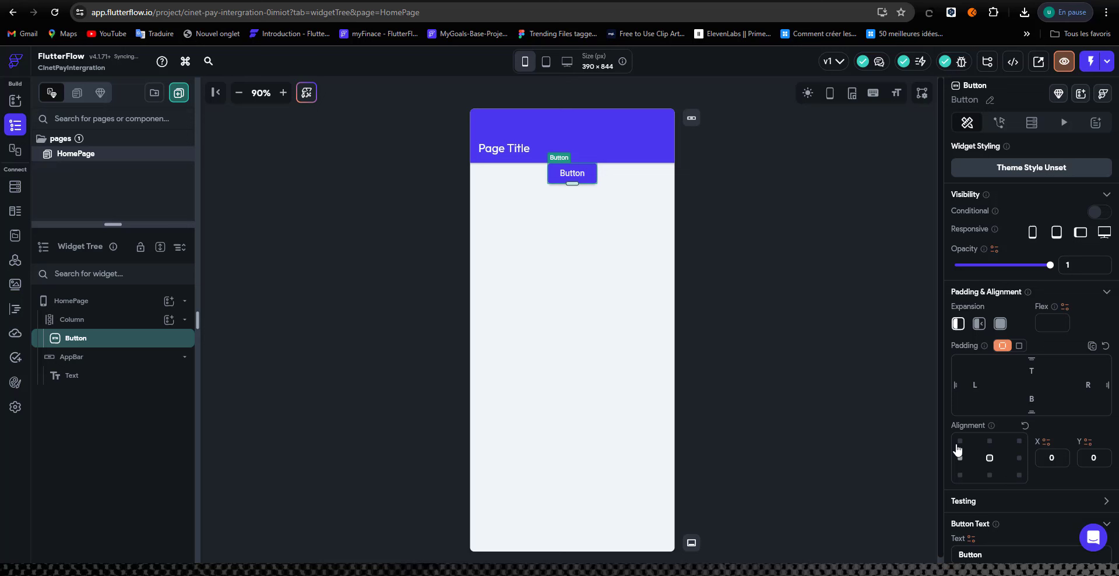
left_click(1043, 377)
type("70")
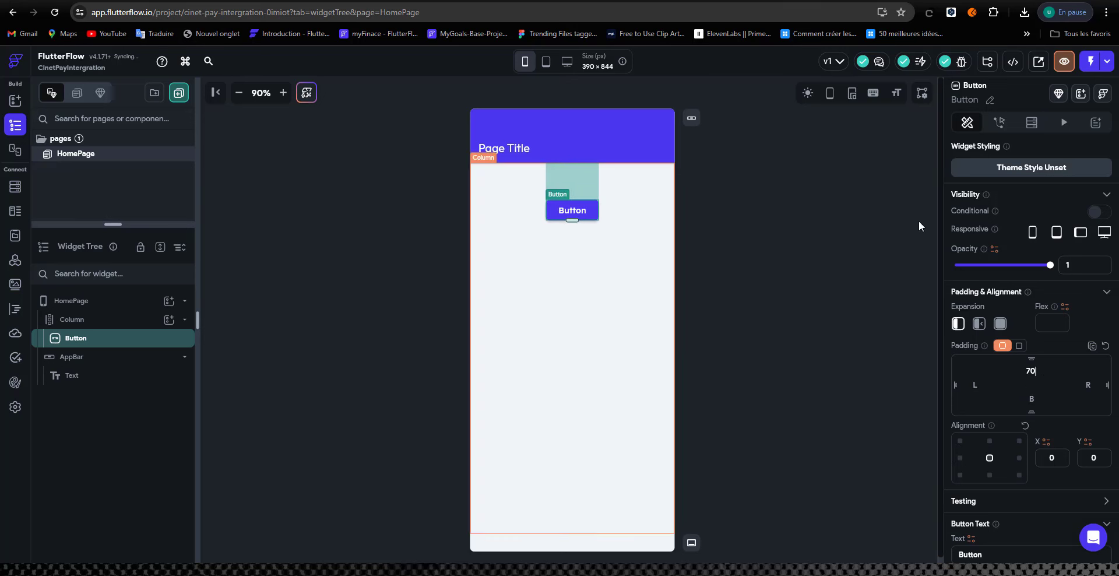
Change the button's text to Payer.
scroll(999, 231, "down", 1)
scroll(1054, 361, "down", 3)
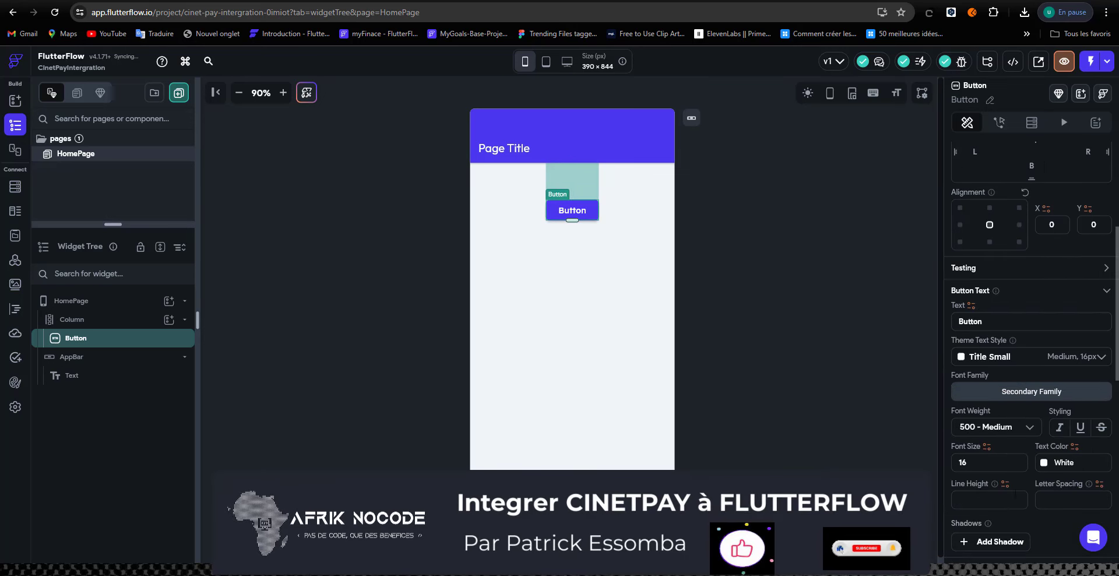
scroll(1026, 350, "up", 4)
scroll(997, 341, "down", 4)
double_click(990, 321)
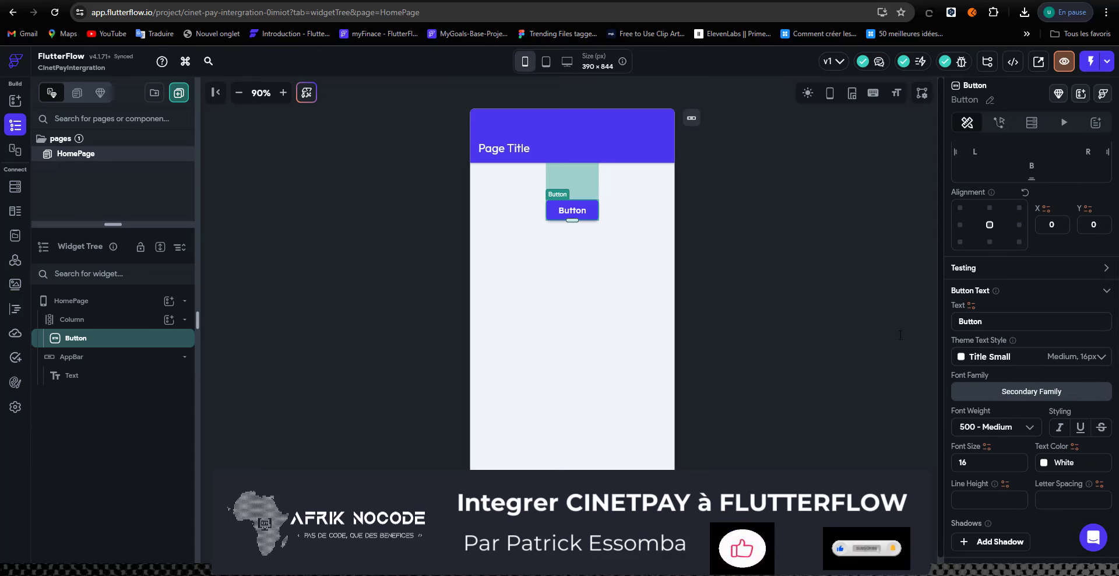
type("Payer")
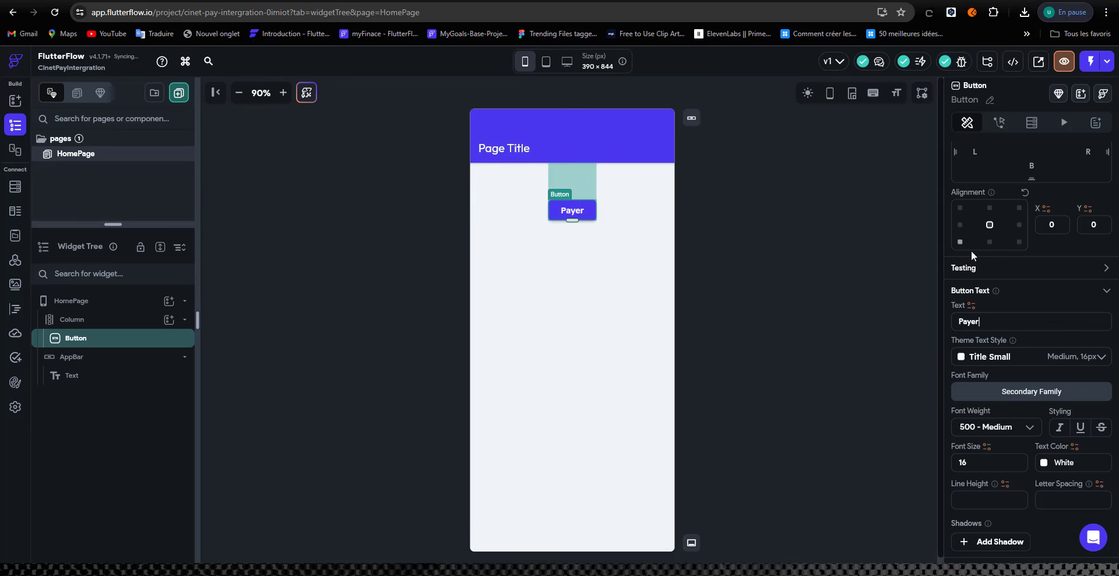
Add an On Tap backend call to the Payer button that runs the initilisation API call.
left_click(998, 122)
left_click(1085, 188)
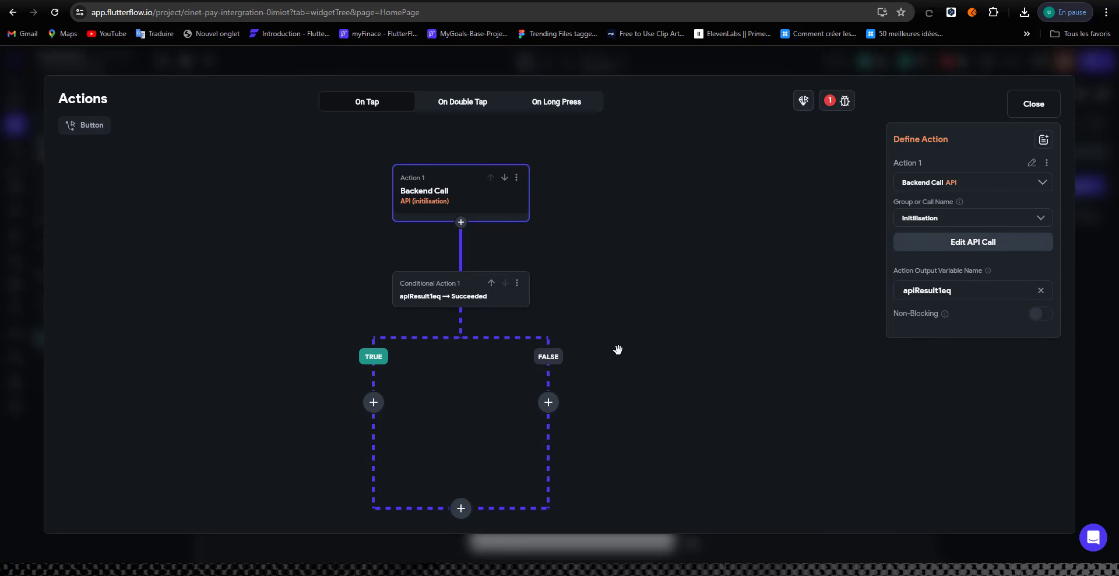
left_click_drag(582, 332, 565, 316)
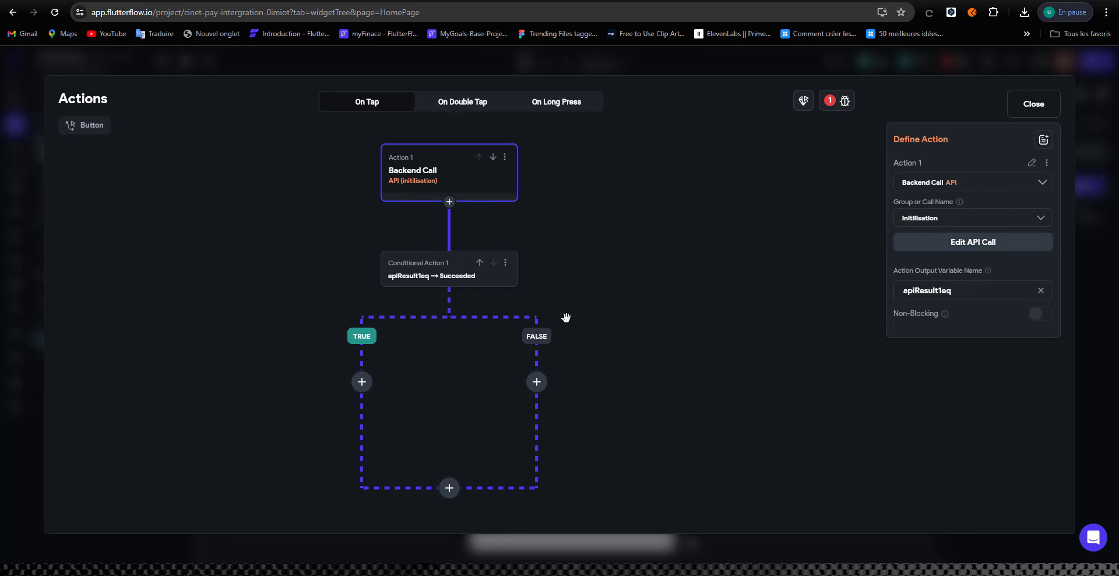
Inspect the API success condition and the options for its TRUE branch, and close the action flow editor.
left_click(427, 266)
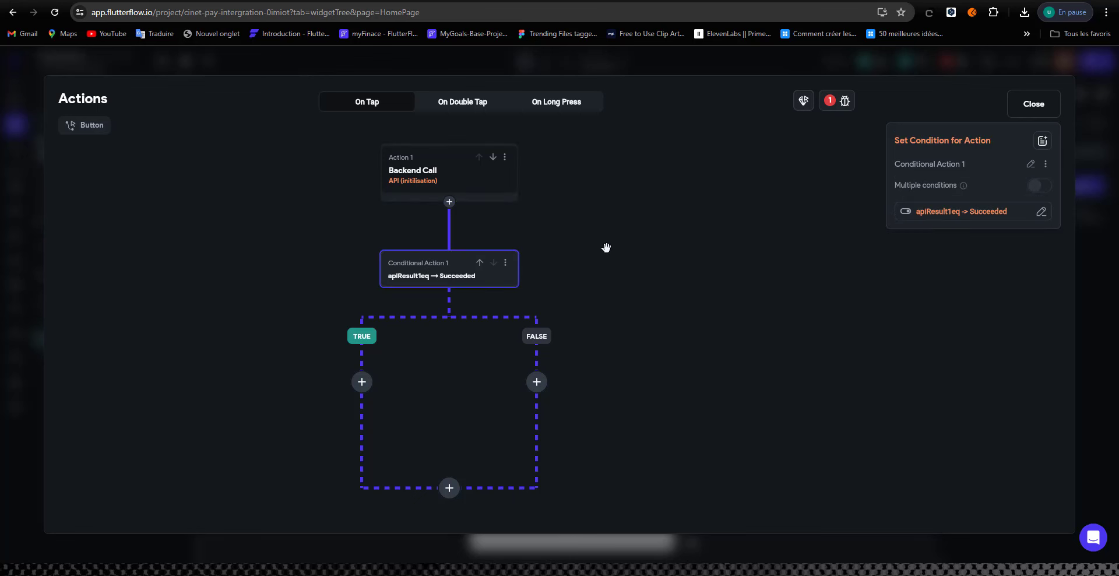
left_click(362, 382)
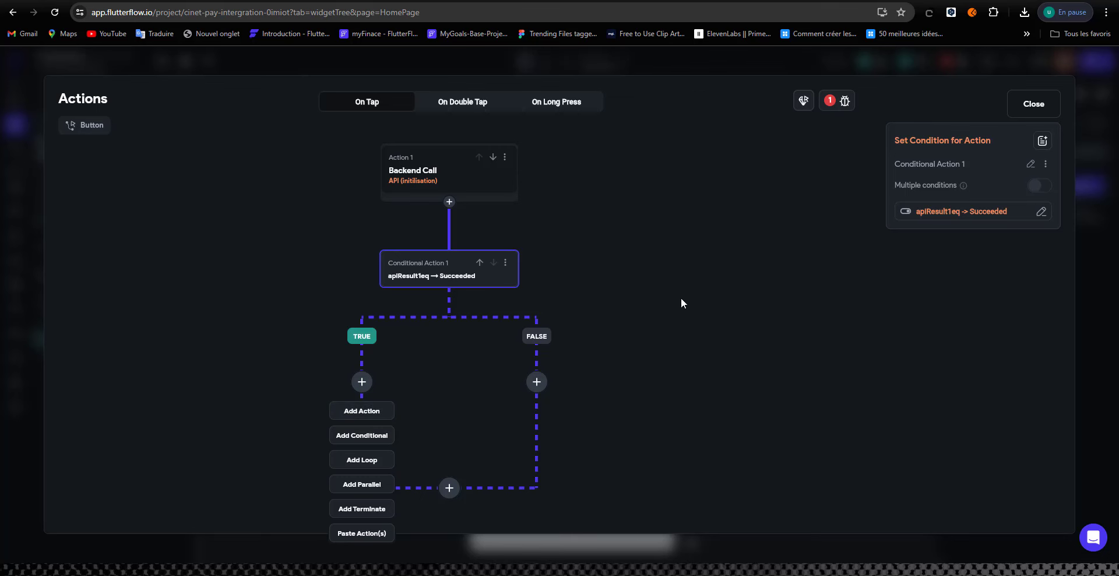
left_click(1047, 100)
left_click(1030, 101)
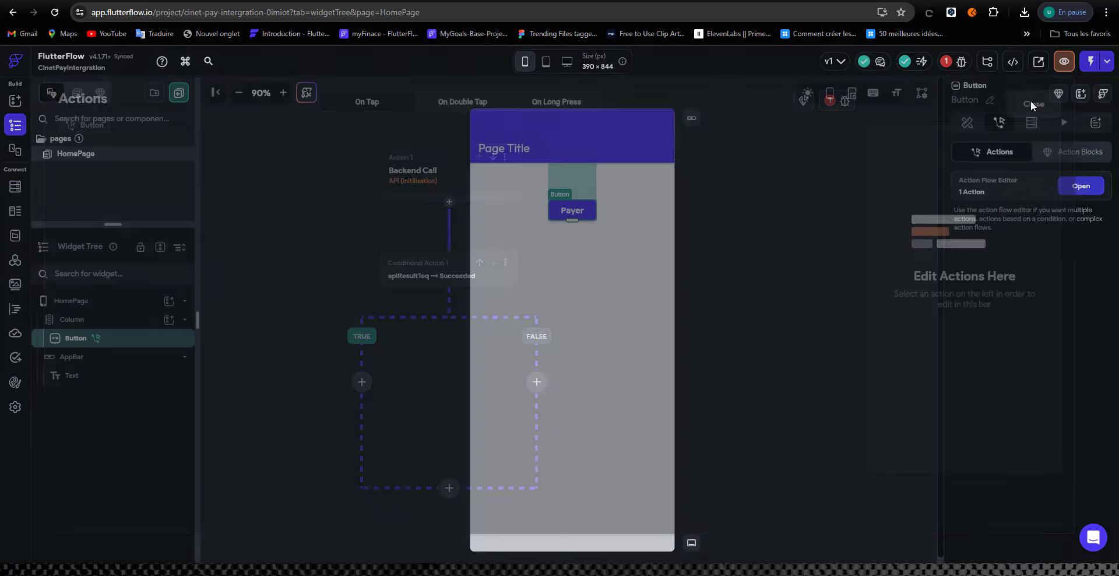